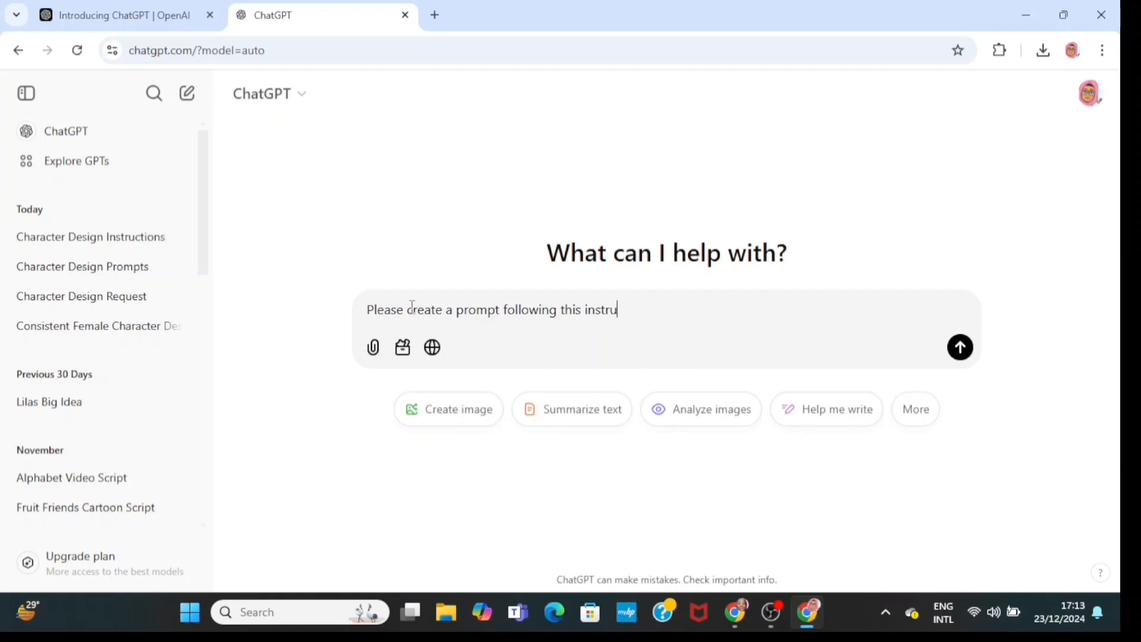
- Paste the prompt-structure instructions for a consistent 4-year-old animated female character in five scenes and send the request
{"action": "right_click", "coordinate": [679, 315]}
{"action": "left_click", "coordinate": [703, 187]}
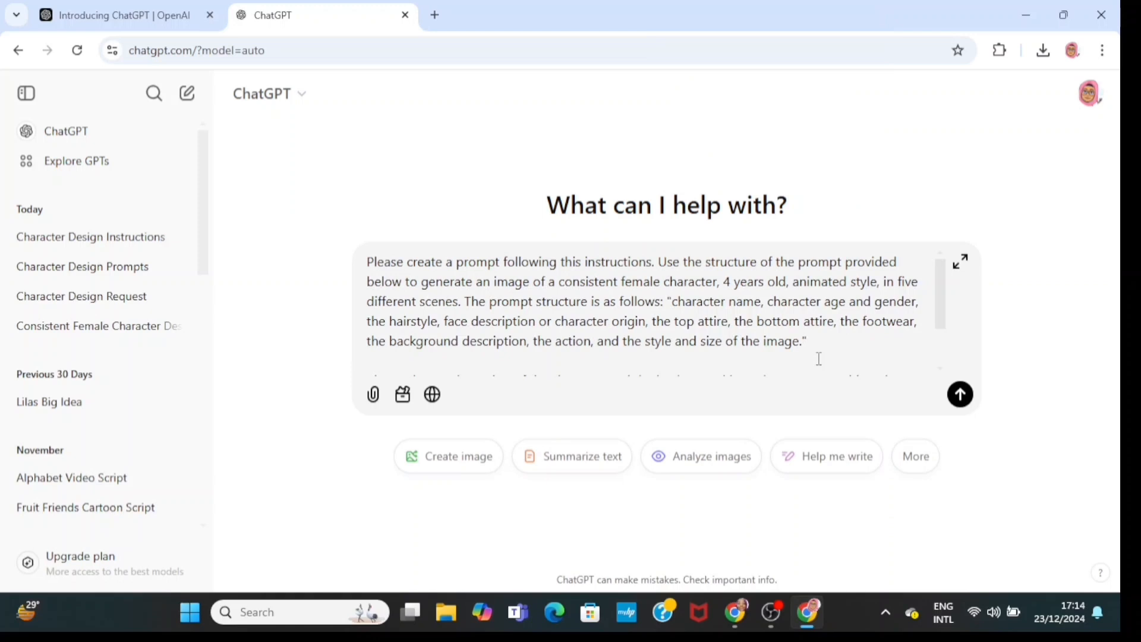
{"action": "left_click", "coordinate": [959, 396]}
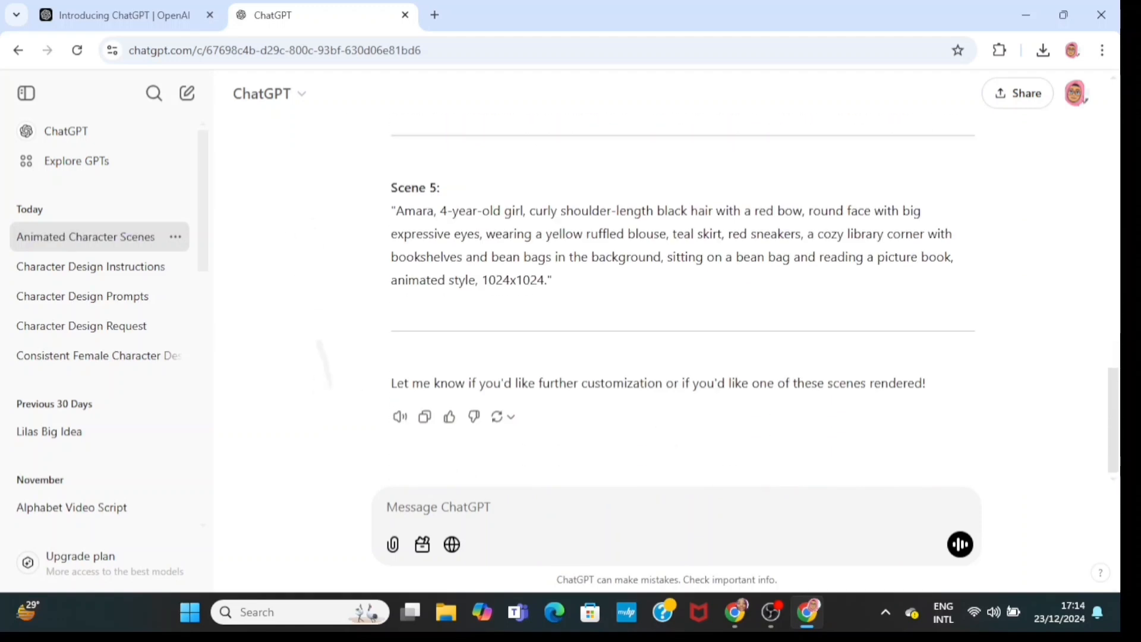
{"action": "scroll", "coordinate": [932, 339], "scroll_direction": "up", "scroll_amount": 10}
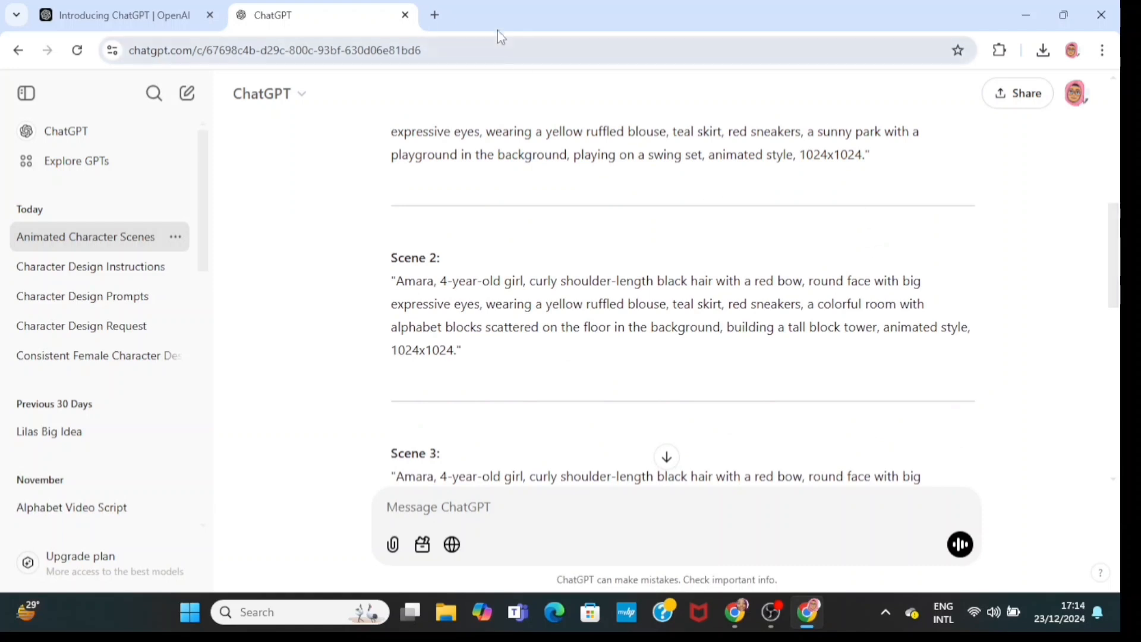
- Open Google Docs in a new browser tab
{"action": "left_click", "coordinate": [434, 14]}
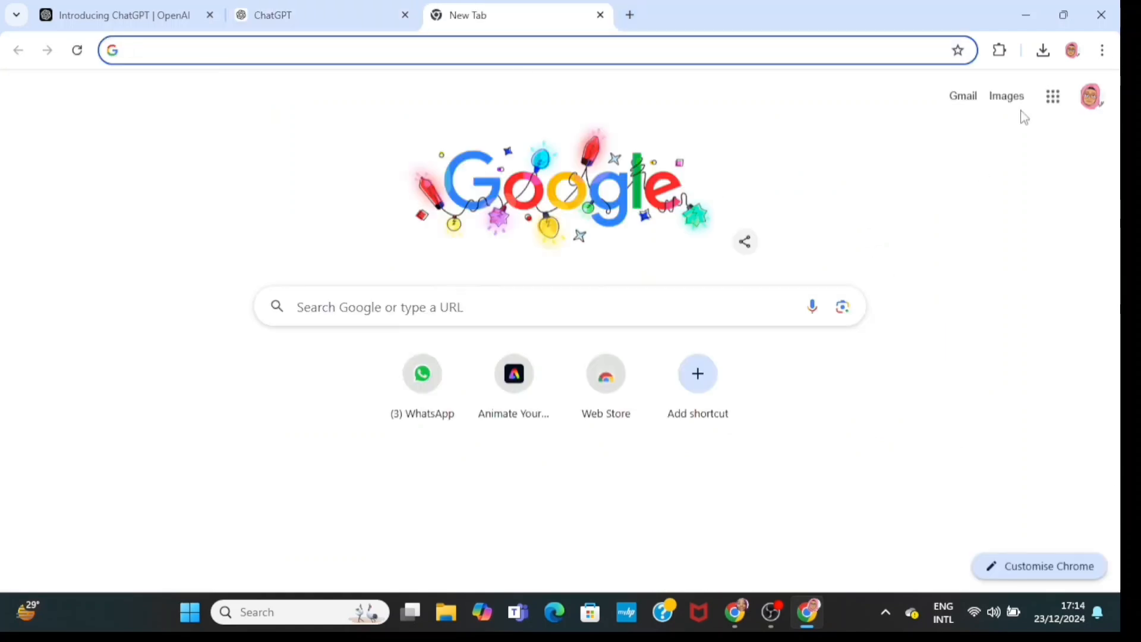
{"action": "left_click", "coordinate": [1051, 113]}
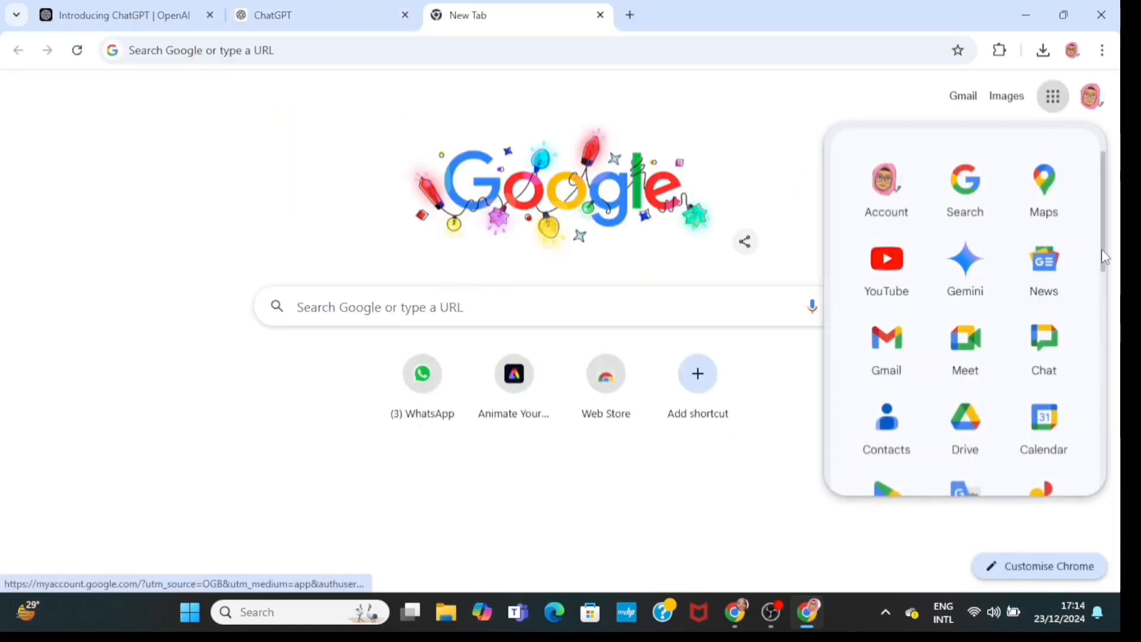
{"action": "left_click_drag", "start_coordinate": [1102, 253], "coordinate": [1112, 314]}
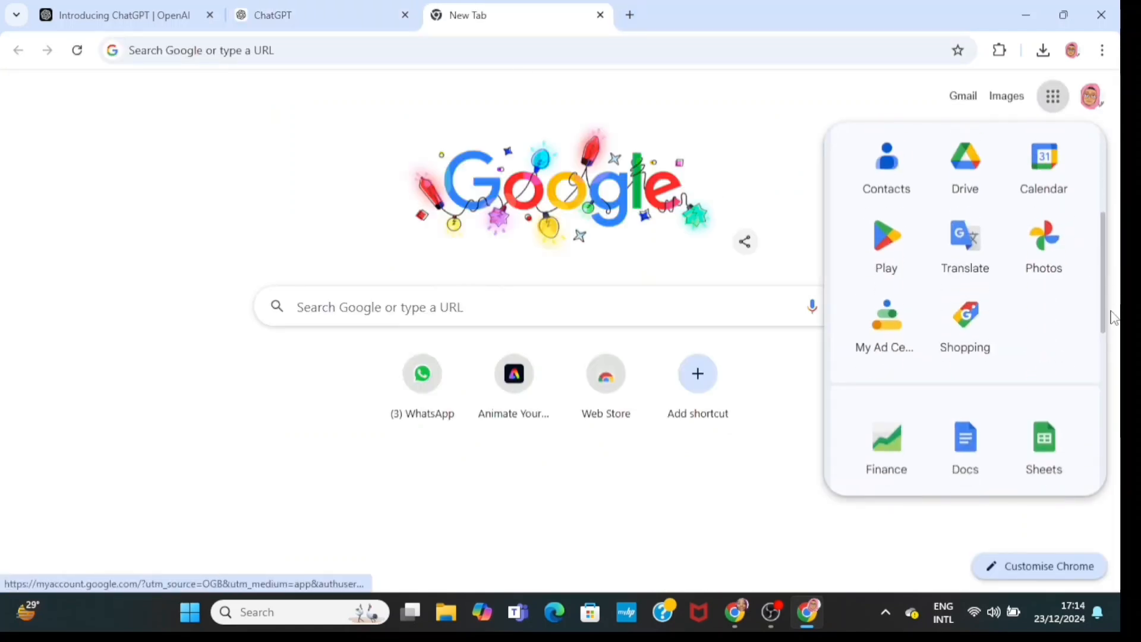
{"action": "left_click", "coordinate": [953, 443]}
- Return to ChatGPT and copy the generated prompts for Scene 1 through Scene 5
{"action": "left_click", "coordinate": [271, 16]}
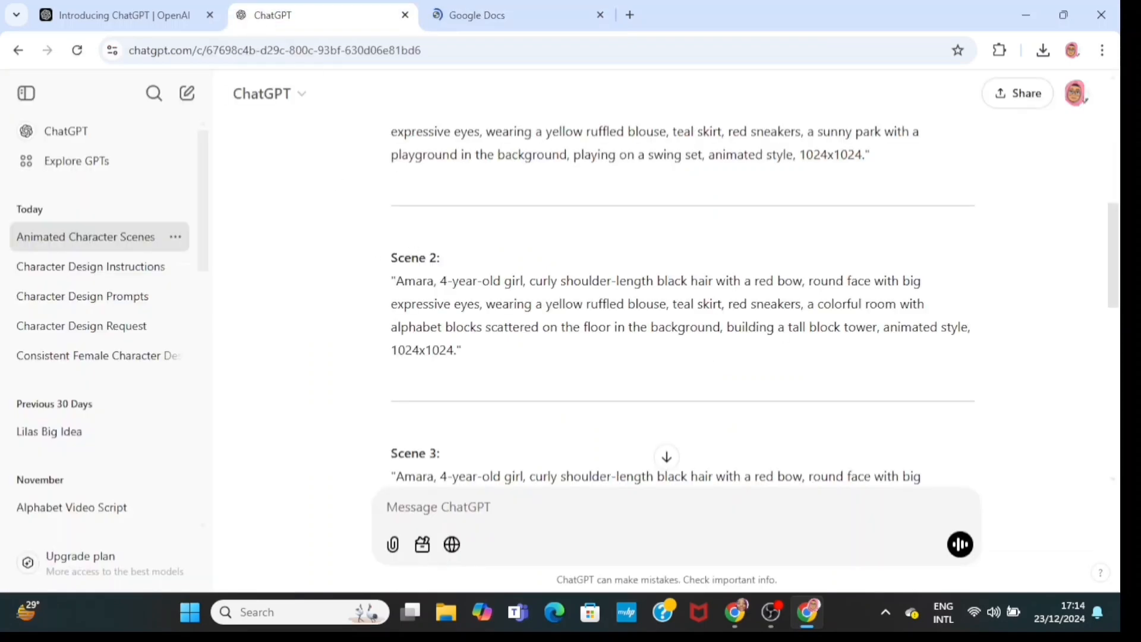
{"action": "scroll", "coordinate": [483, 297], "scroll_direction": "up", "scroll_amount": 8}
{"action": "scroll", "coordinate": [482, 297], "scroll_direction": "down", "scroll_amount": 3}
{"action": "left_click_drag", "start_coordinate": [412, 356], "coordinate": [443, 363]}
{"action": "scroll", "coordinate": [412, 356], "scroll_direction": "down", "scroll_amount": 8}
{"action": "scroll", "coordinate": [410, 357], "scroll_direction": "down", "scroll_amount": 5}
{"action": "right_click", "coordinate": [444, 364]}
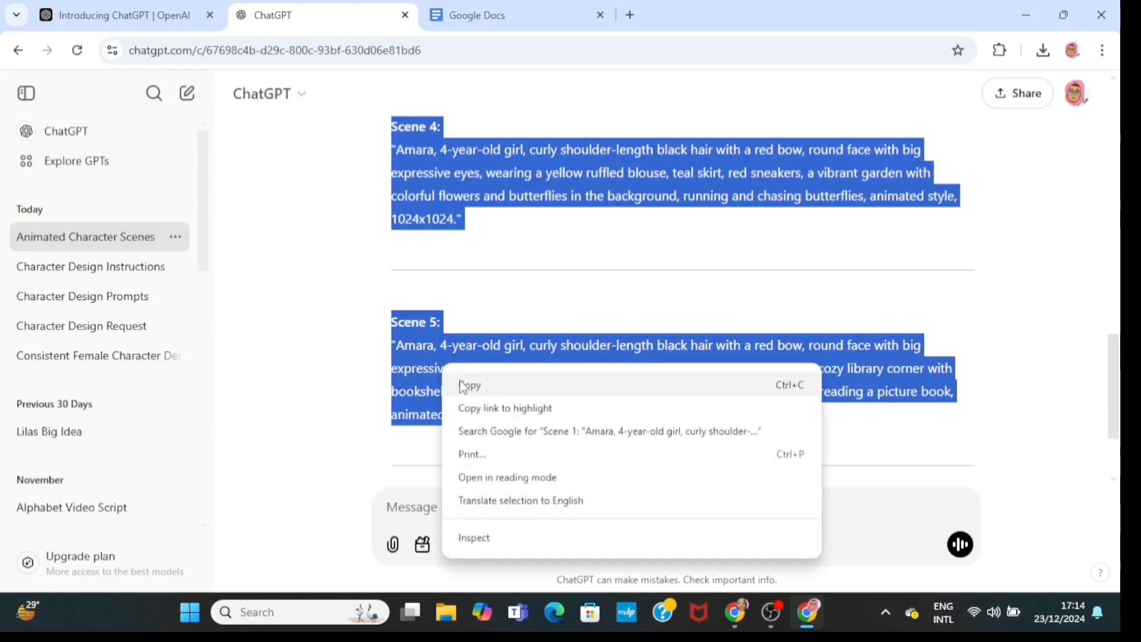
{"action": "left_click", "coordinate": [470, 386]}
- Create a blank document in Google Docs and paste the five copied scene prompts into it
{"action": "left_click", "coordinate": [508, 12]}
{"action": "left_click", "coordinate": [235, 243]}
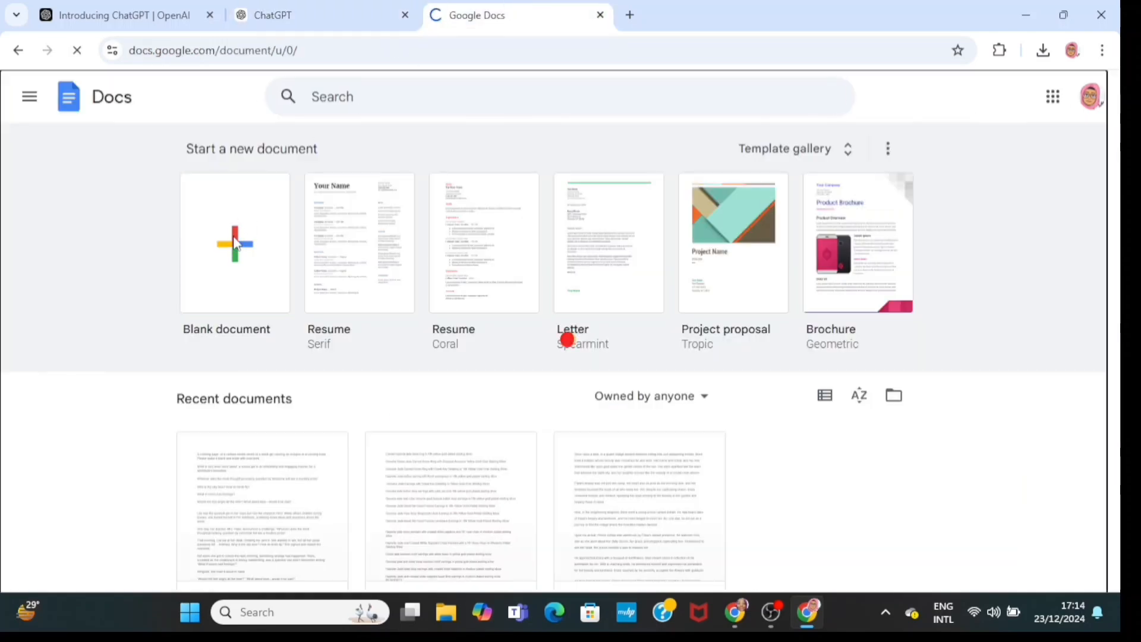
{"action": "right_click", "coordinate": [324, 263]}
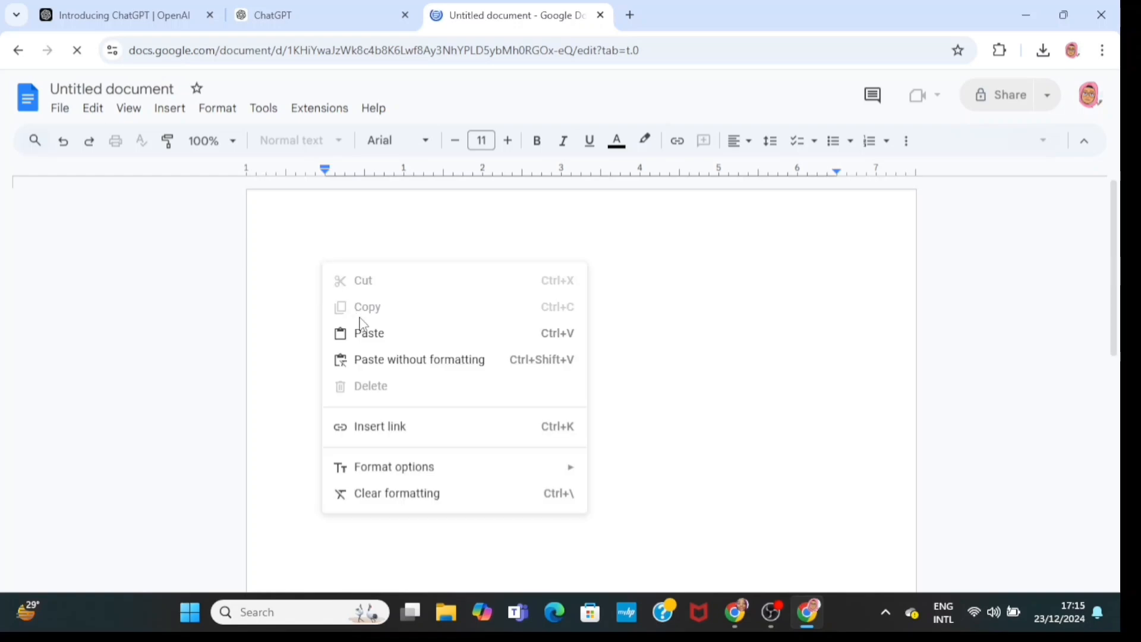
{"action": "left_click", "coordinate": [363, 331]}
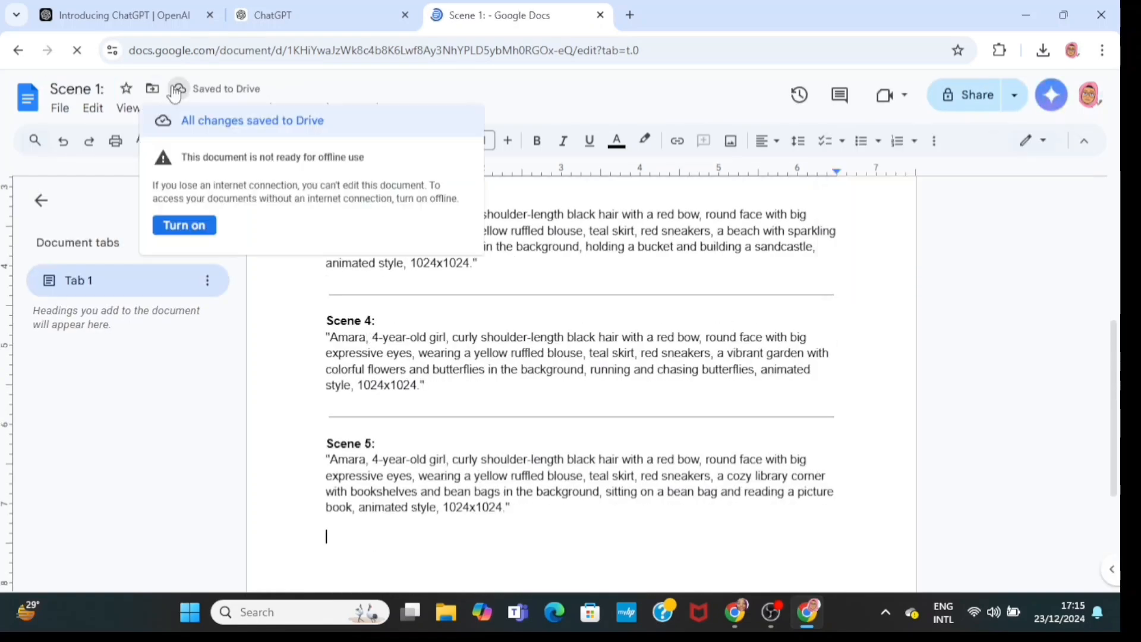
- Rename the document as "Consistent Character Amara"
{"action": "left_click", "coordinate": [82, 90]}
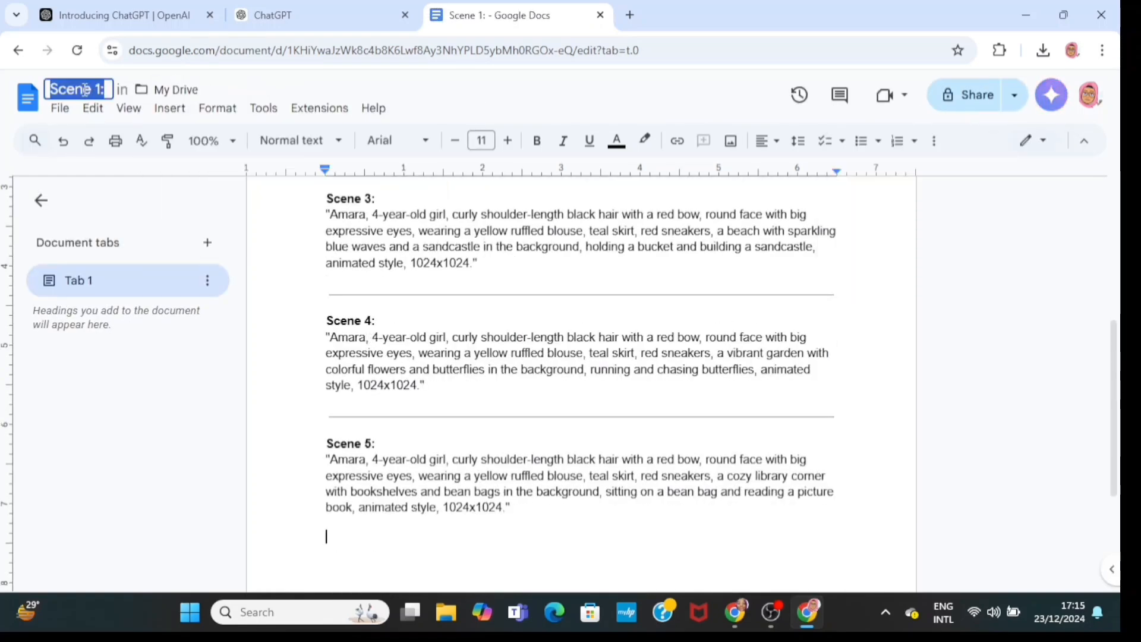
{"action": "key", "text": "BackSpace"}
{"action": "type", "text": "Cons"}
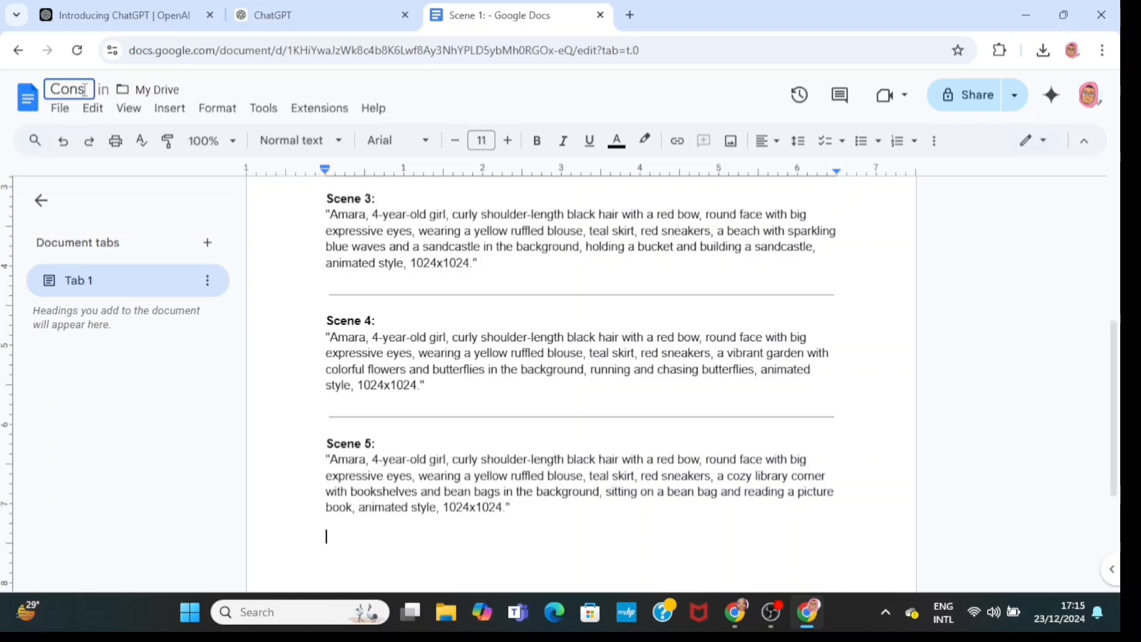
{"action": "type", "text": "istent Character"}
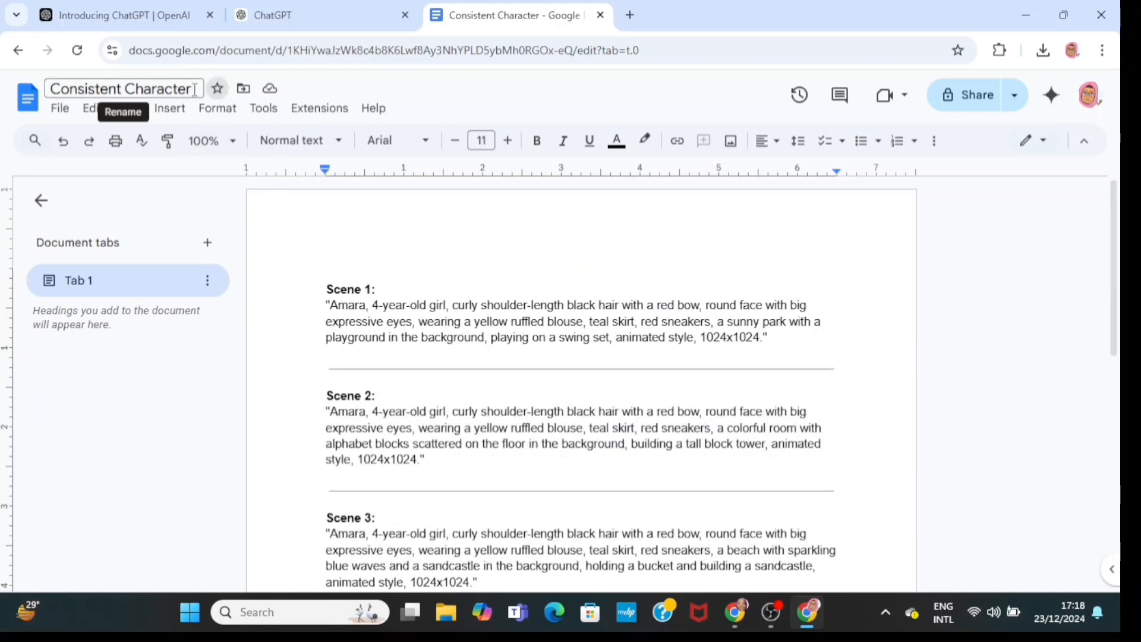
{"action": "left_click", "coordinate": [196, 89]}
{"action": "type", "text": "A"}
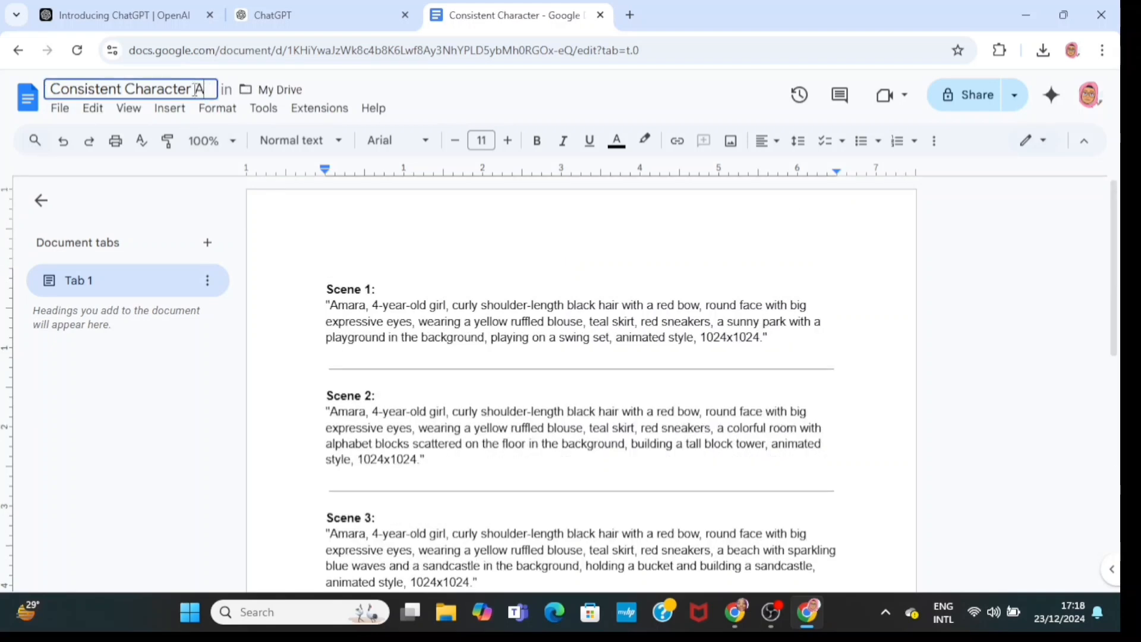
{"action": "type", "text": "mara"}
{"action": "left_click", "coordinate": [429, 284]}
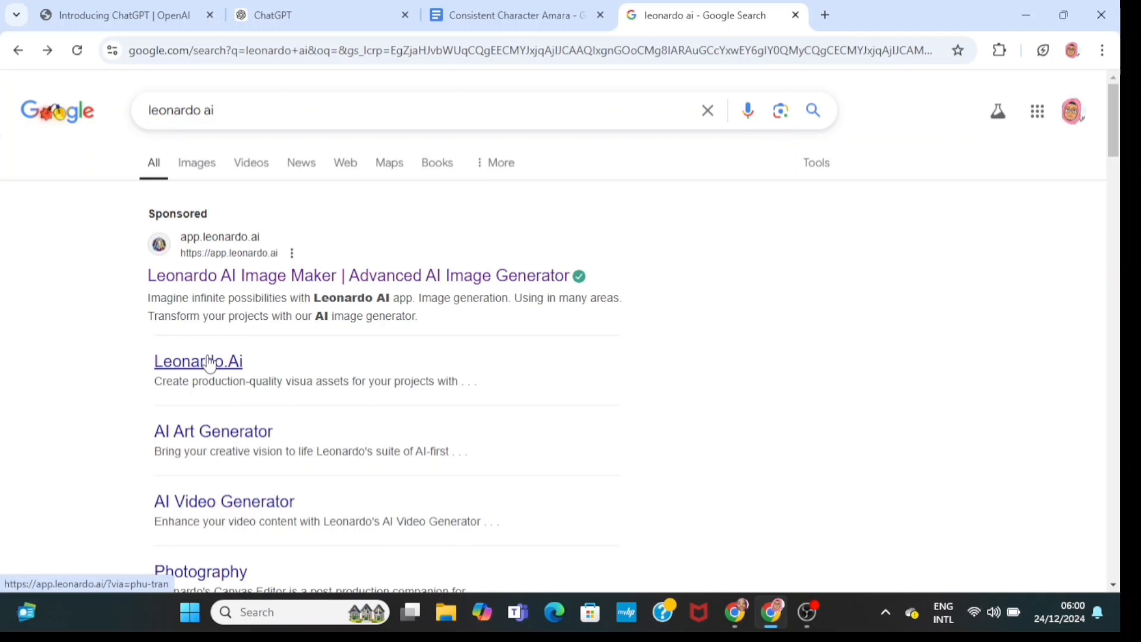
- Open Leonardo.Ai from the search results and go to its Image Creation tool
{"action": "left_click", "coordinate": [209, 363]}
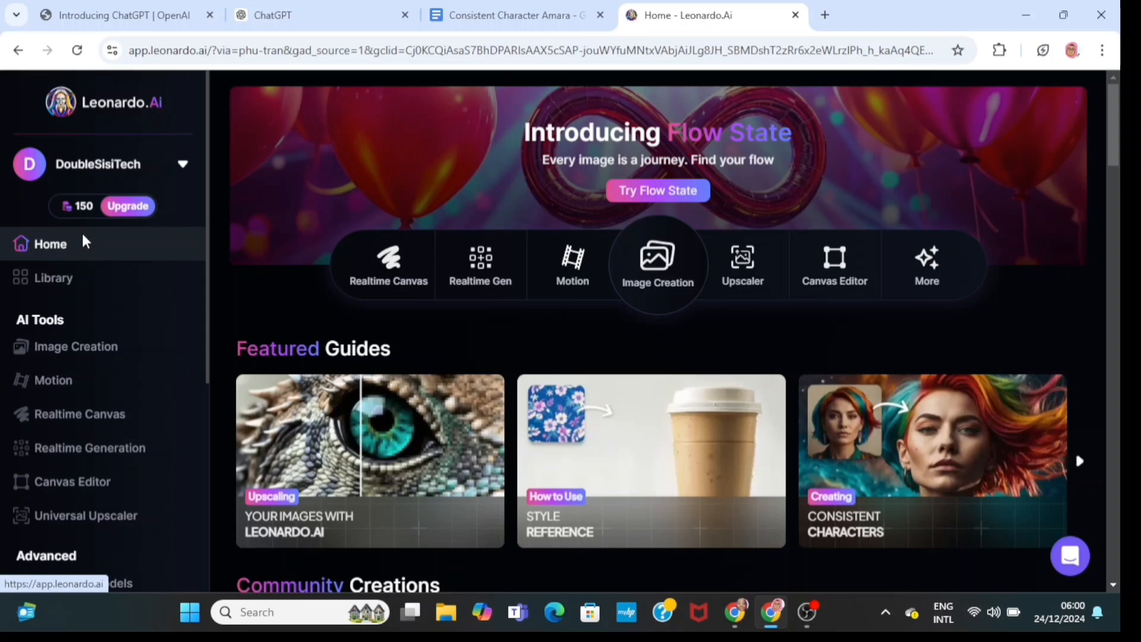
{"action": "left_click", "coordinate": [41, 357]}
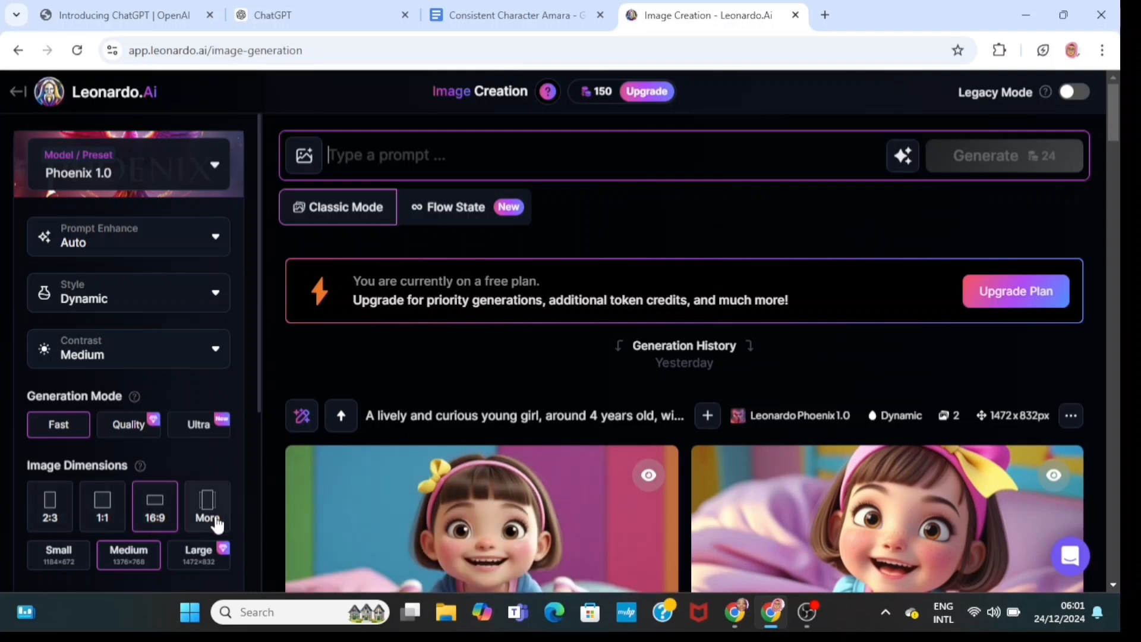
- In the Google Docs document, copy the Scene 1 prompt from "Amara" through "animated style", leaving out the heading, quotation marks and image size
{"action": "left_click", "coordinate": [508, 14]}
{"action": "double_click", "coordinate": [581, 321]}
{"action": "left_click", "coordinate": [581, 321]}
{"action": "right_click", "coordinate": [580, 321]}
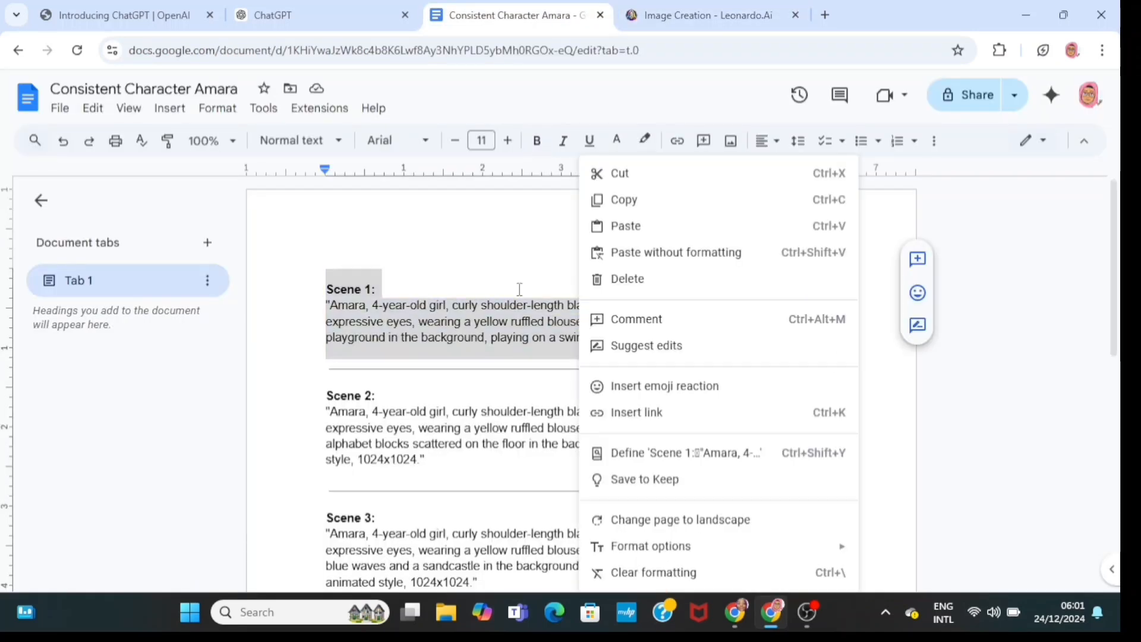
{"action": "left_click", "coordinate": [323, 305]}
{"action": "double_click", "coordinate": [335, 304]}
{"action": "key", "text": "shift+Down"}
{"action": "mouse_move", "coordinate": [334, 305]}
{"action": "left_mouse_down"}
{"action": "mouse_move", "coordinate": [379, 337]}
{"action": "mouse_move", "coordinate": [739, 338]}
{"action": "mouse_move", "coordinate": [706, 338]}
{"action": "left_mouse_up"}
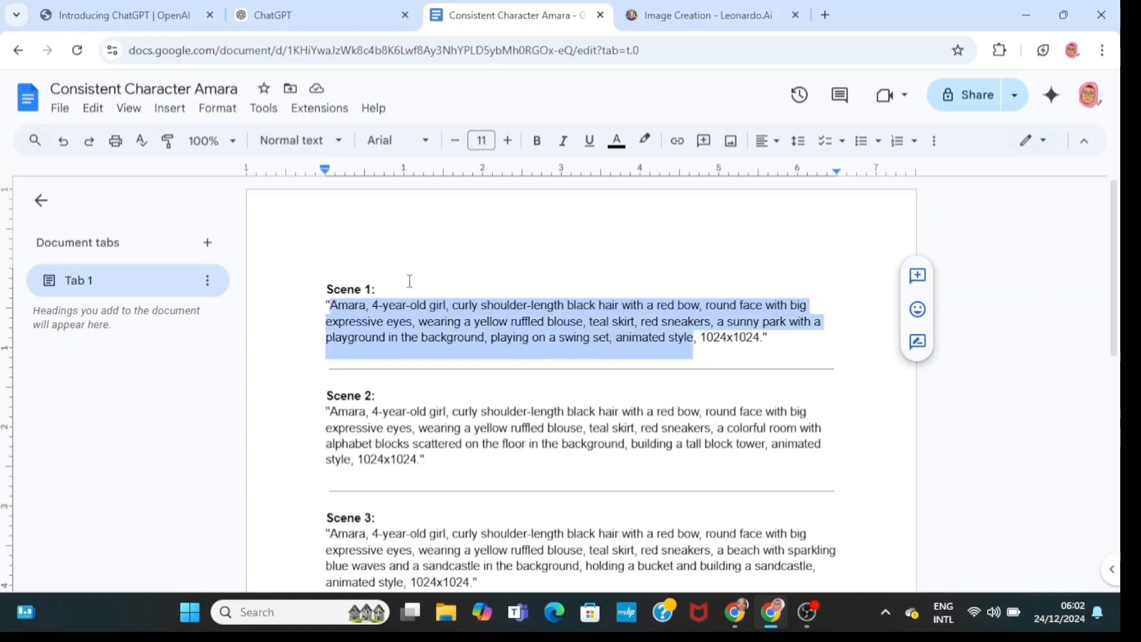
{"action": "right_click", "coordinate": [676, 337]}
{"action": "left_click", "coordinate": [713, 196]}
- Paste the Scene 1 prompt into Leonardo.Ai's image prompt and generate the images
{"action": "left_click", "coordinate": [707, 15]}
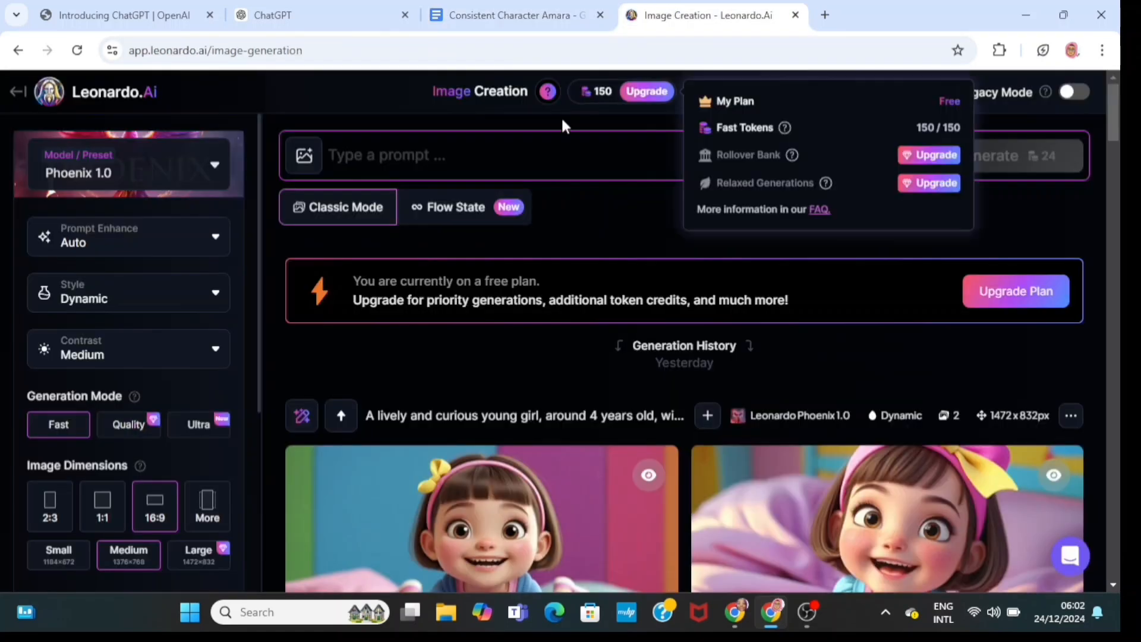
{"action": "left_click", "coordinate": [555, 155]}
{"action": "right_click", "coordinate": [556, 155]}
{"action": "left_click", "coordinate": [582, 343]}
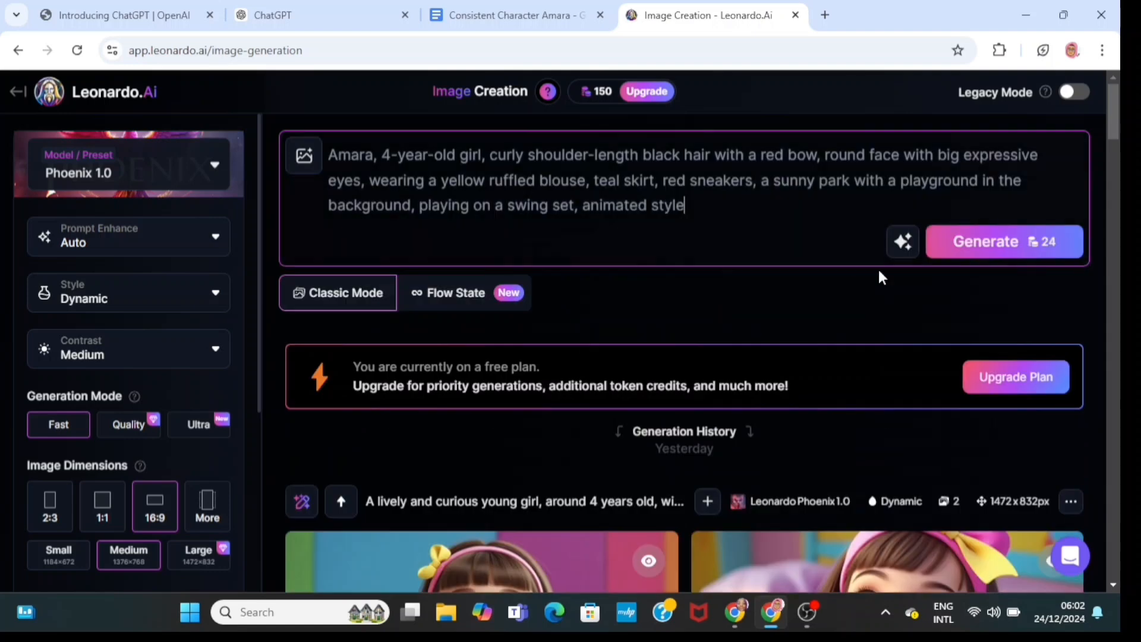
{"action": "left_click", "coordinate": [1007, 248]}
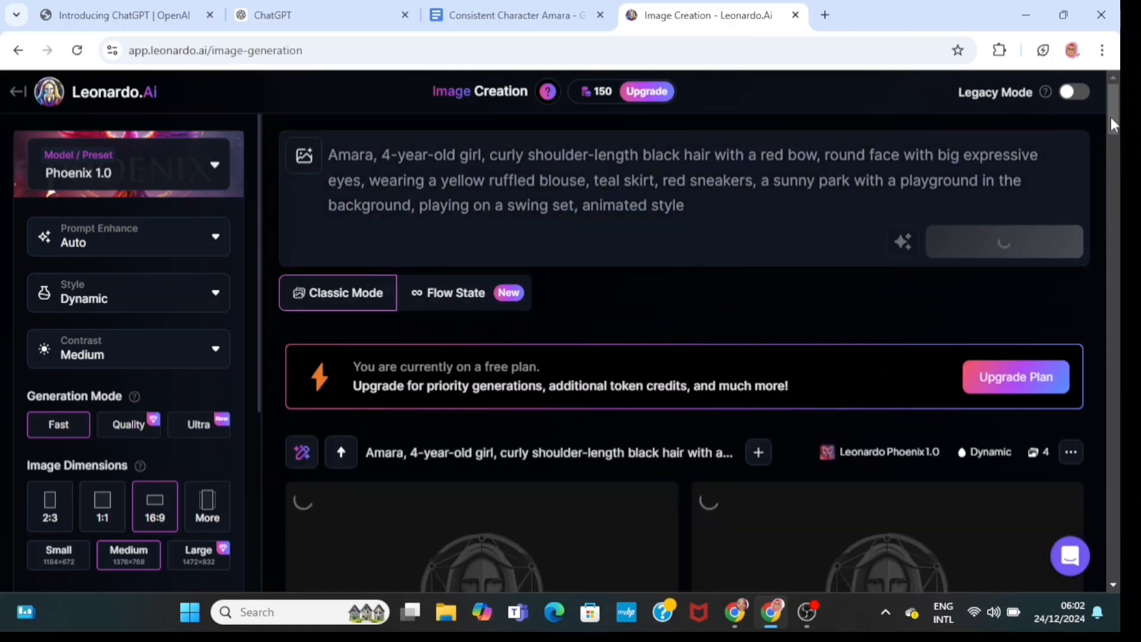
- Examine each generated playground image of Amara in the enlarged view
{"action": "left_click_drag", "start_coordinate": [1111, 116], "coordinate": [1117, 157]}
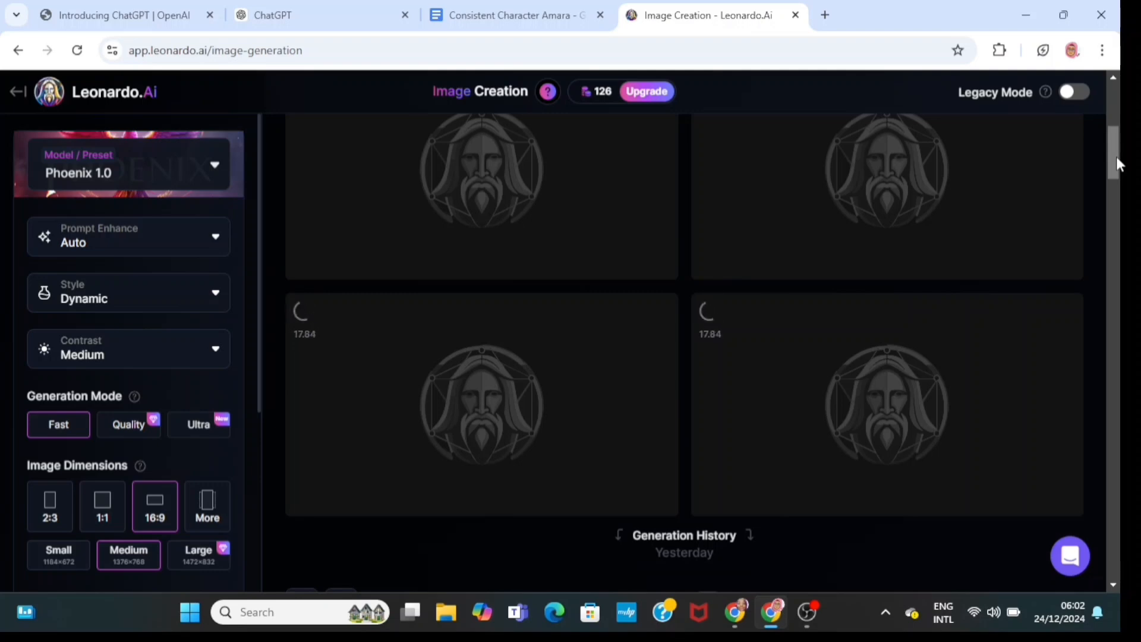
{"action": "left_click_drag", "start_coordinate": [1116, 156], "coordinate": [1114, 141]}
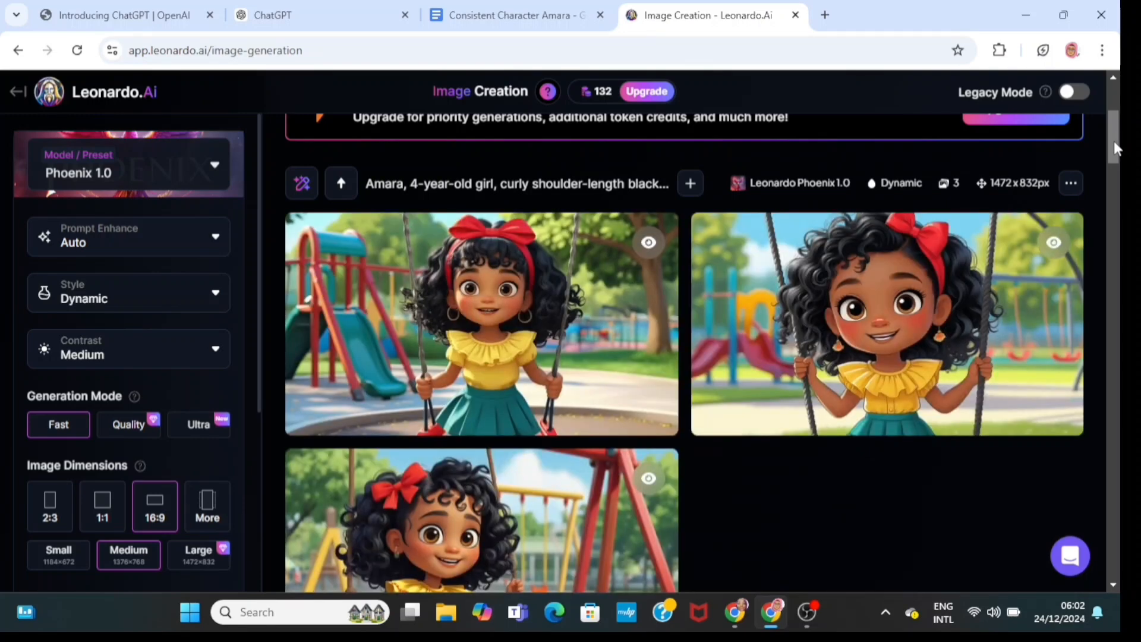
{"action": "mouse_move", "coordinate": [1114, 141]}
{"action": "left_mouse_down"}
{"action": "mouse_move", "coordinate": [1106, 105]}
{"action": "mouse_move", "coordinate": [1116, 157]}
{"action": "mouse_move", "coordinate": [1110, 144]}
{"action": "left_mouse_up"}
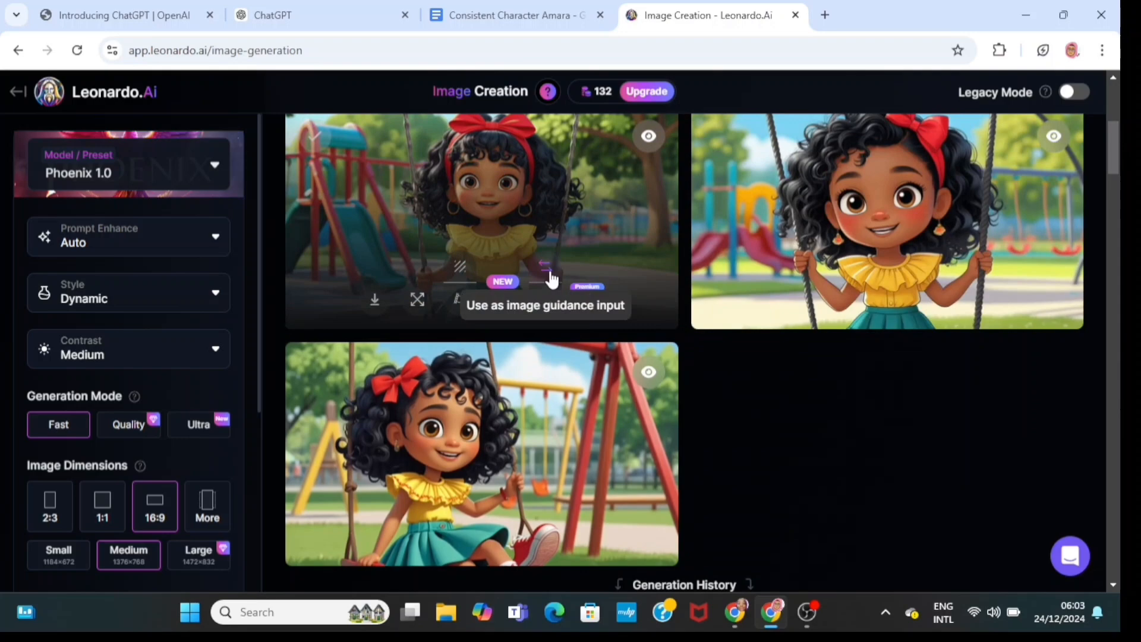
{"action": "left_click", "coordinate": [533, 205]}
{"action": "left_click", "coordinate": [894, 111]}
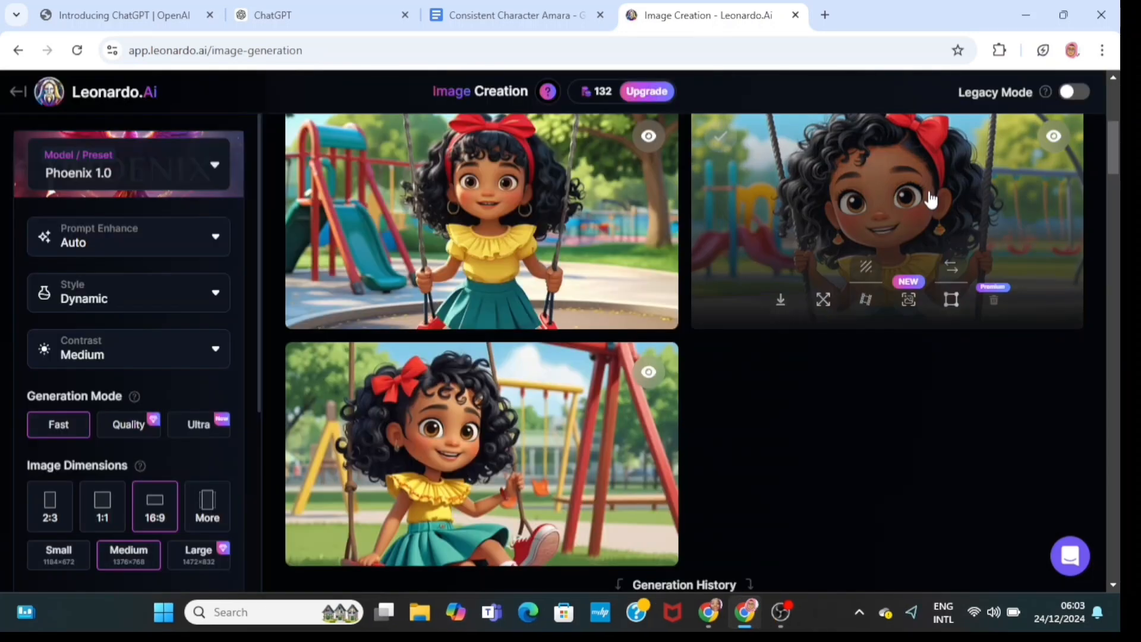
{"action": "left_click", "coordinate": [931, 196]}
{"action": "left_click", "coordinate": [894, 113]}
{"action": "left_click", "coordinate": [519, 473]}
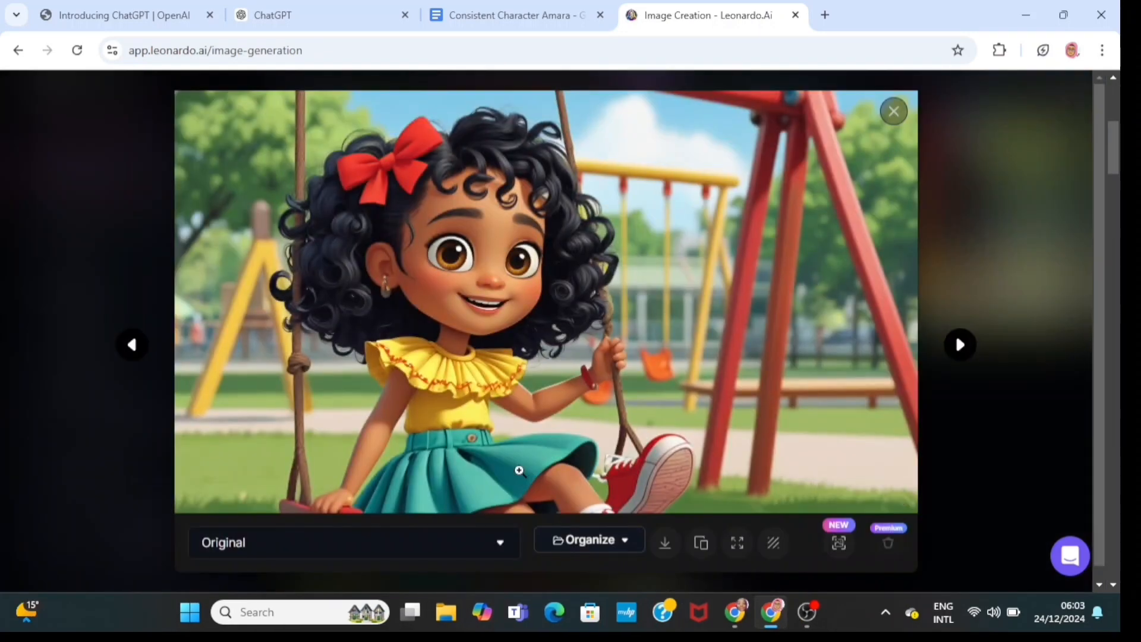
{"action": "left_click", "coordinate": [895, 111]}
- Copy the seed of the Amara playground generation
{"action": "scroll", "coordinate": [1111, 175], "scroll_direction": "up", "scroll_amount": 3}
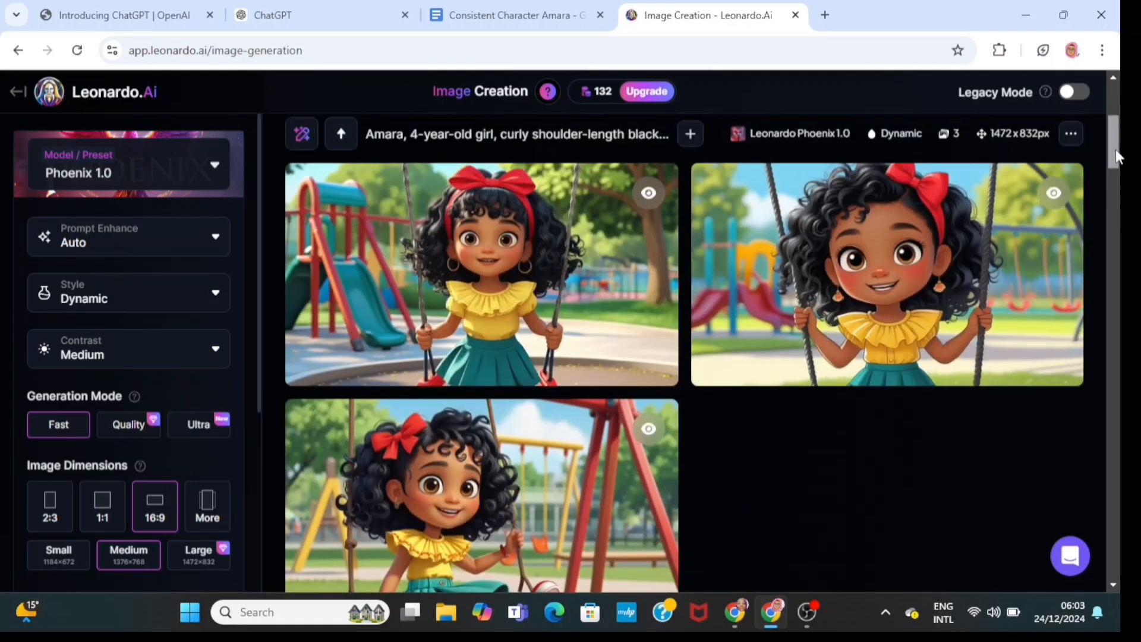
{"action": "left_click", "coordinate": [1071, 217]}
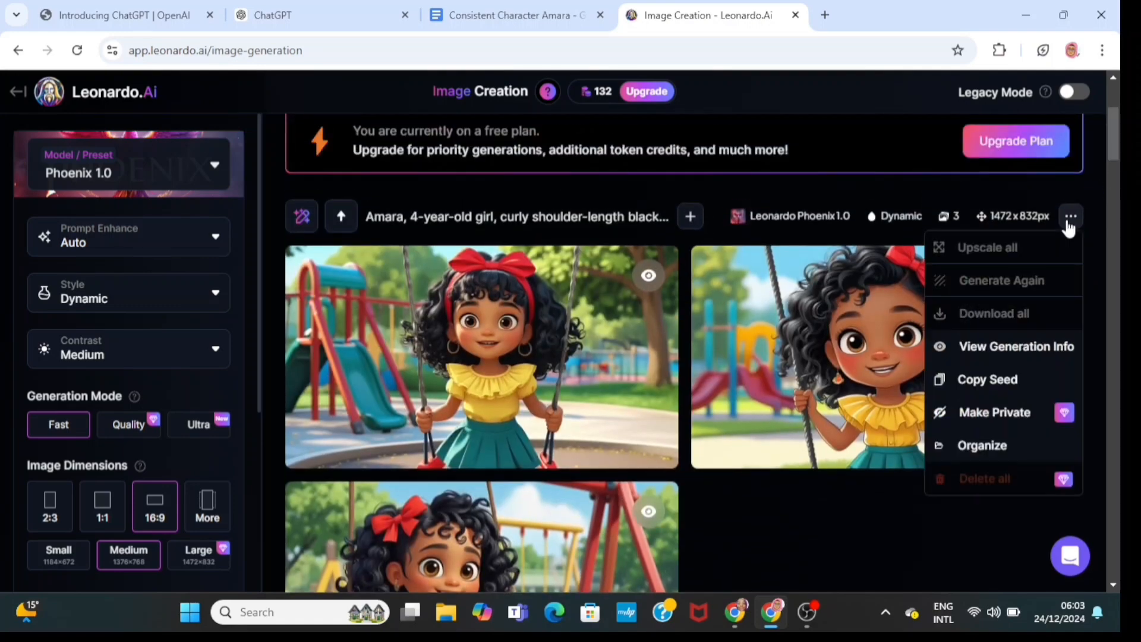
{"action": "left_click", "coordinate": [1008, 383]}
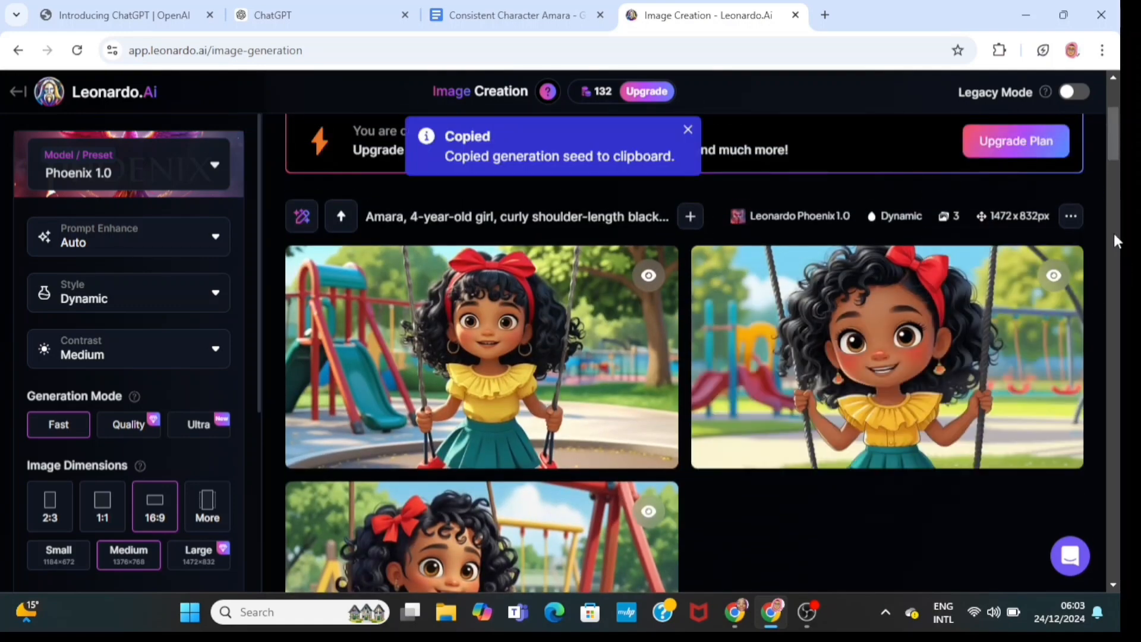
- In the advanced generation settings, enable Use Fixed Seed and paste the copied seed 283697786
{"action": "left_click_drag", "start_coordinate": [263, 376], "coordinate": [267, 555]}
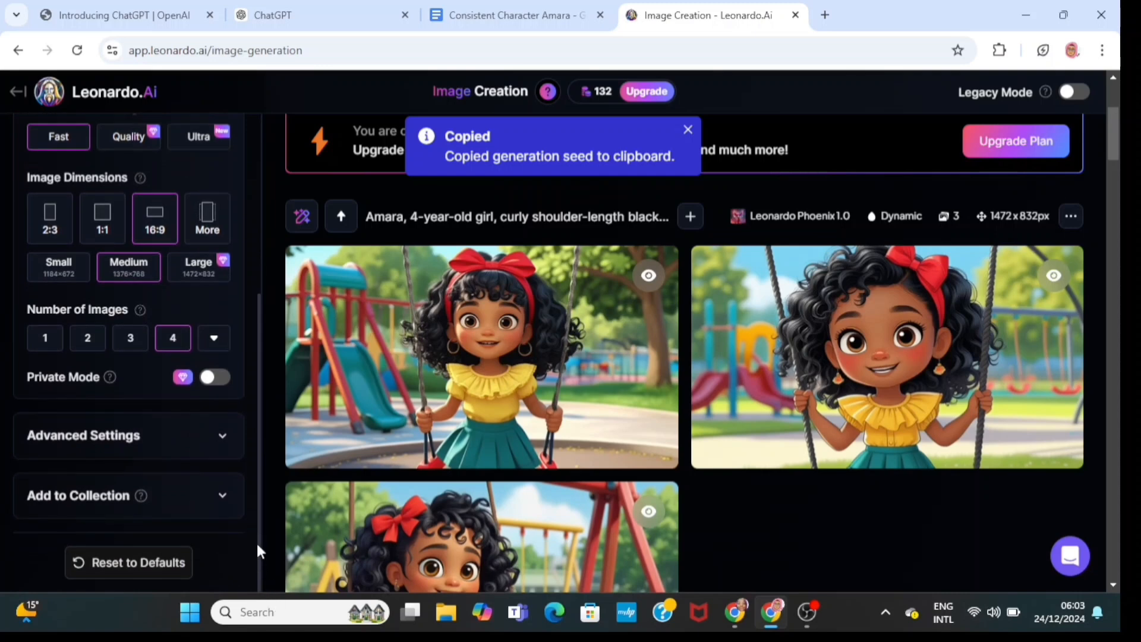
{"action": "left_click", "coordinate": [175, 443]}
{"action": "left_click_drag", "start_coordinate": [258, 424], "coordinate": [262, 507]}
{"action": "left_click", "coordinate": [95, 518]}
{"action": "right_click", "coordinate": [108, 522]}
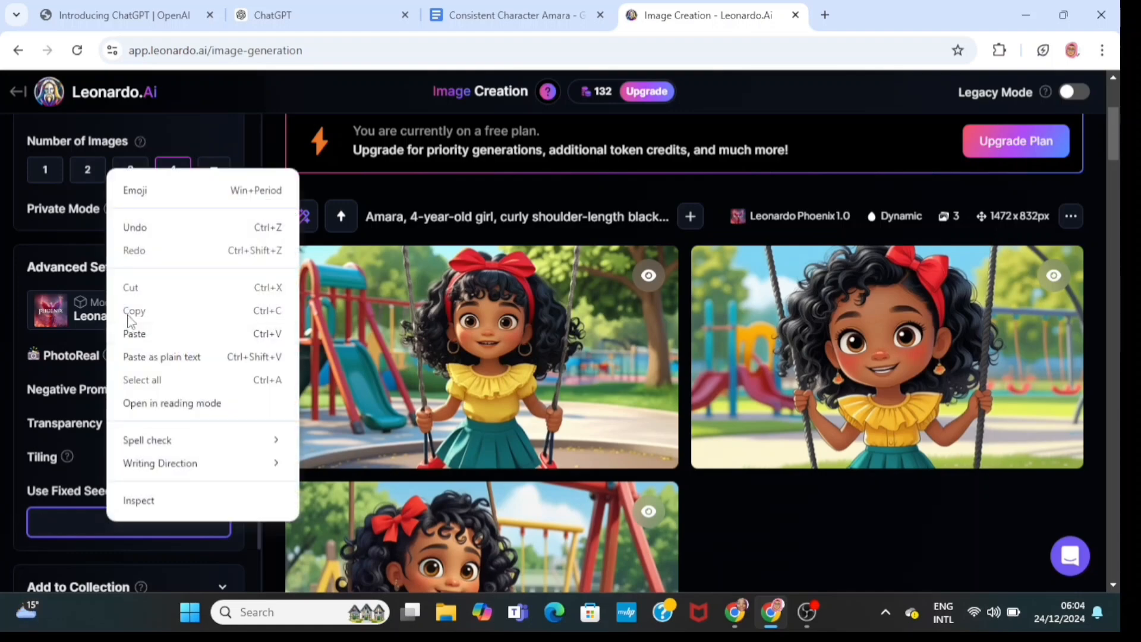
{"action": "left_click", "coordinate": [135, 342]}
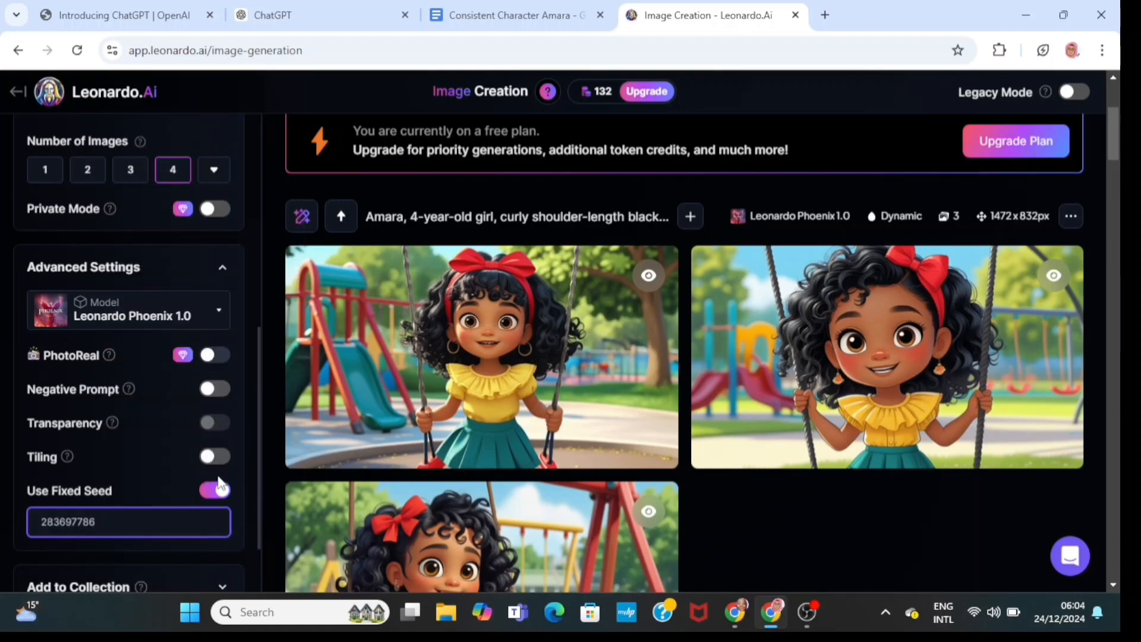
{"action": "left_click_drag", "start_coordinate": [1114, 141], "coordinate": [1110, 109]}
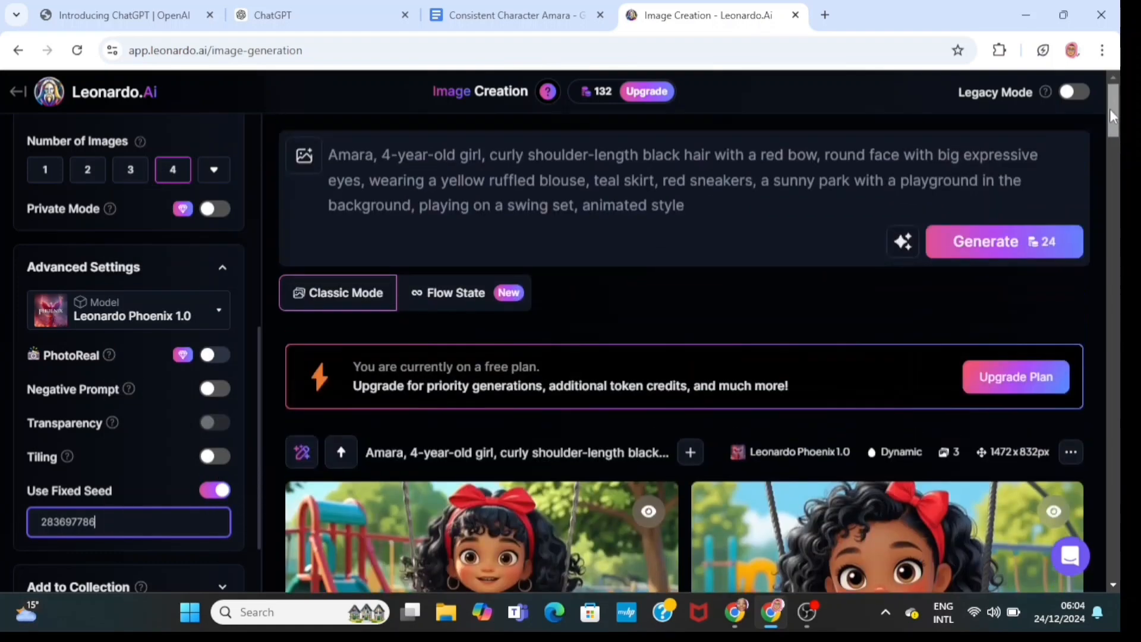
- Download the third generated playground image, showing Amara seated on the swing with a red sneaker raised
{"action": "scroll", "coordinate": [1115, 140], "scroll_direction": "down", "scroll_amount": 4}
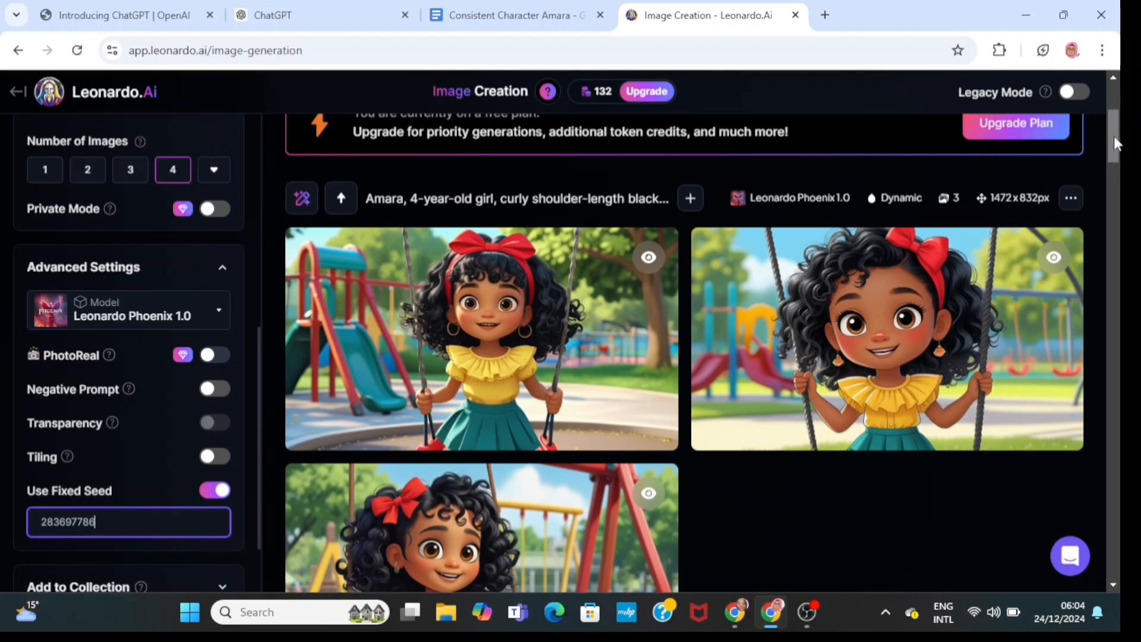
{"action": "scroll", "coordinate": [1118, 155], "scroll_direction": "down", "scroll_amount": 5}
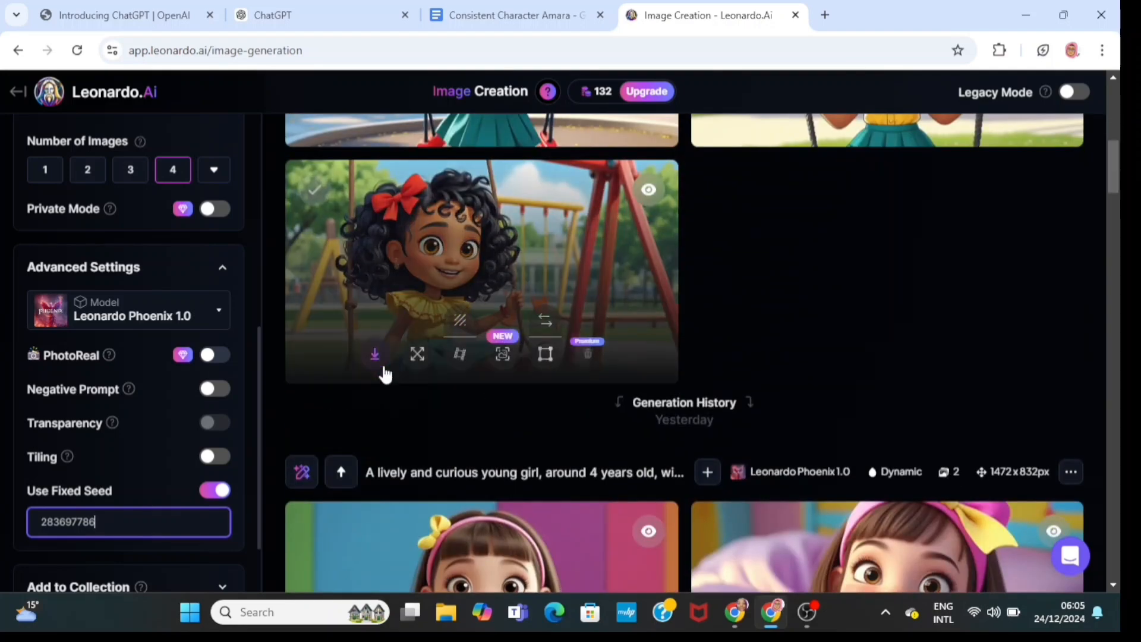
{"action": "left_click", "coordinate": [376, 356]}
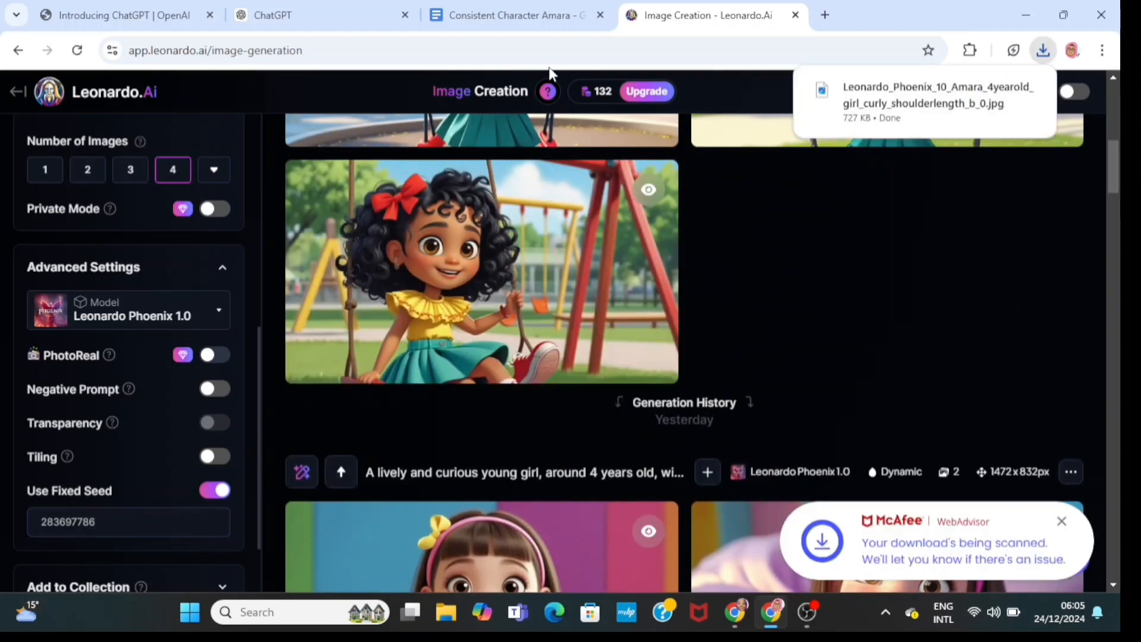
- Switch to the Consistent Character Amara document in Google Docs and copy the full Scene 2 prompt text
{"action": "left_click", "coordinate": [524, 14]}
{"action": "left_click", "coordinate": [403, 427]}
{"action": "left_click", "coordinate": [329, 416]}
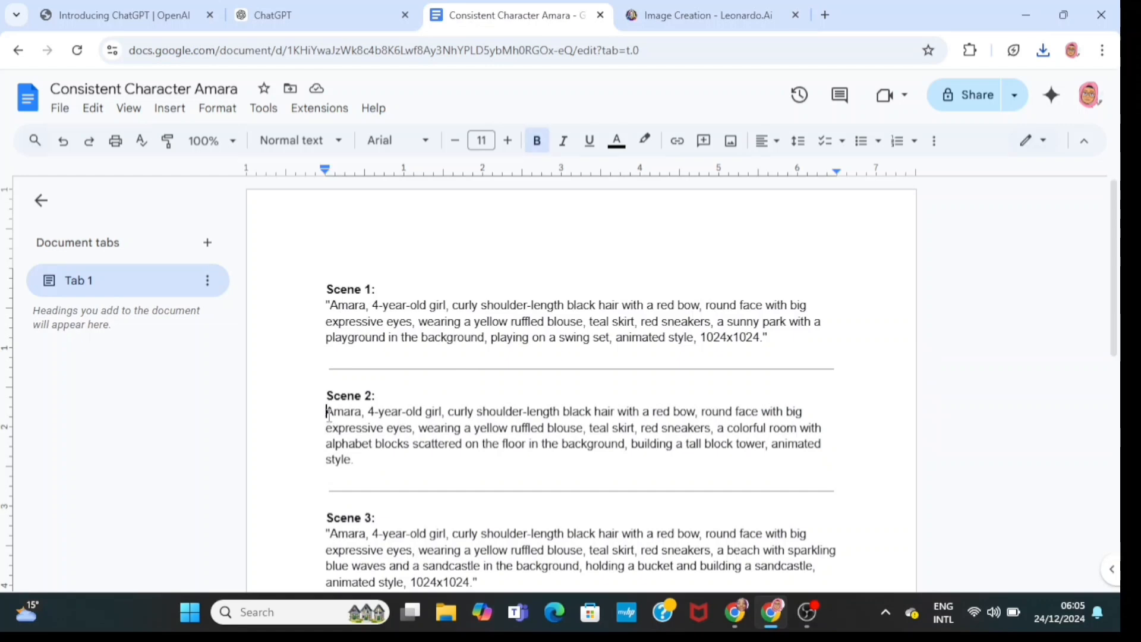
{"action": "key", "text": "shift+Down"}
{"action": "key", "text": "shift+Down"}
{"action": "key", "text": "shift+Down"}
{"action": "key", "text": "shift+Down"}
{"action": "key", "text": "ctrl+c"}
{"action": "right_click", "coordinate": [329, 416]}
{"action": "left_click", "coordinate": [373, 199]}
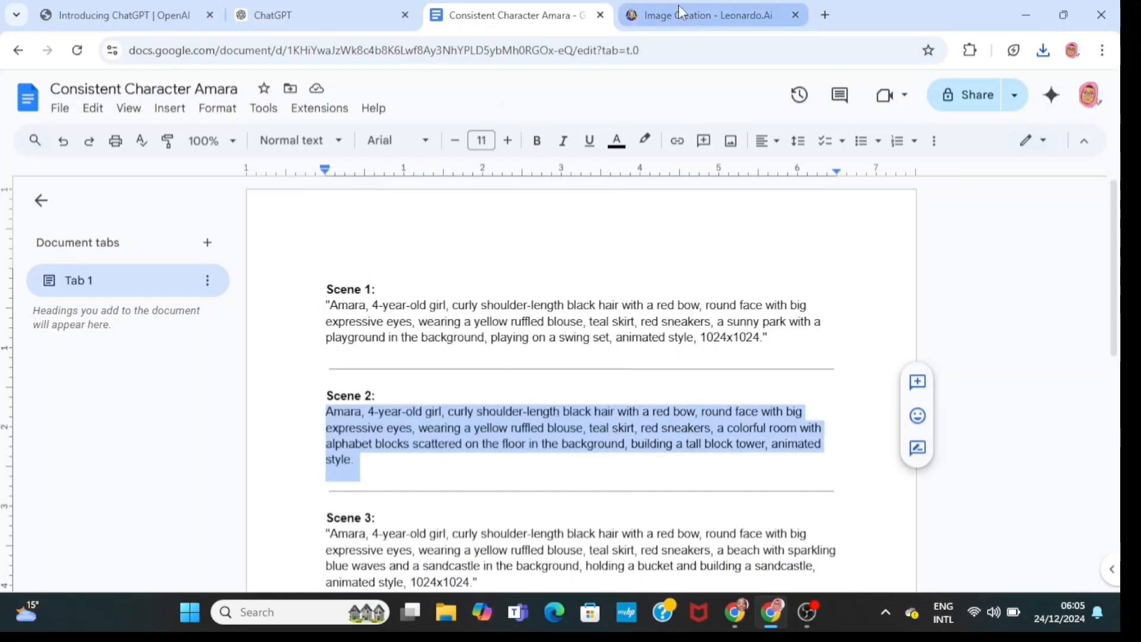
- Switch to Leonardo.Ai, replace the image prompt with the copied Scene 2 block-tower text and generate the images
{"action": "left_click", "coordinate": [684, 13]}
{"action": "left_click_drag", "start_coordinate": [1114, 153], "coordinate": [1101, 103]}
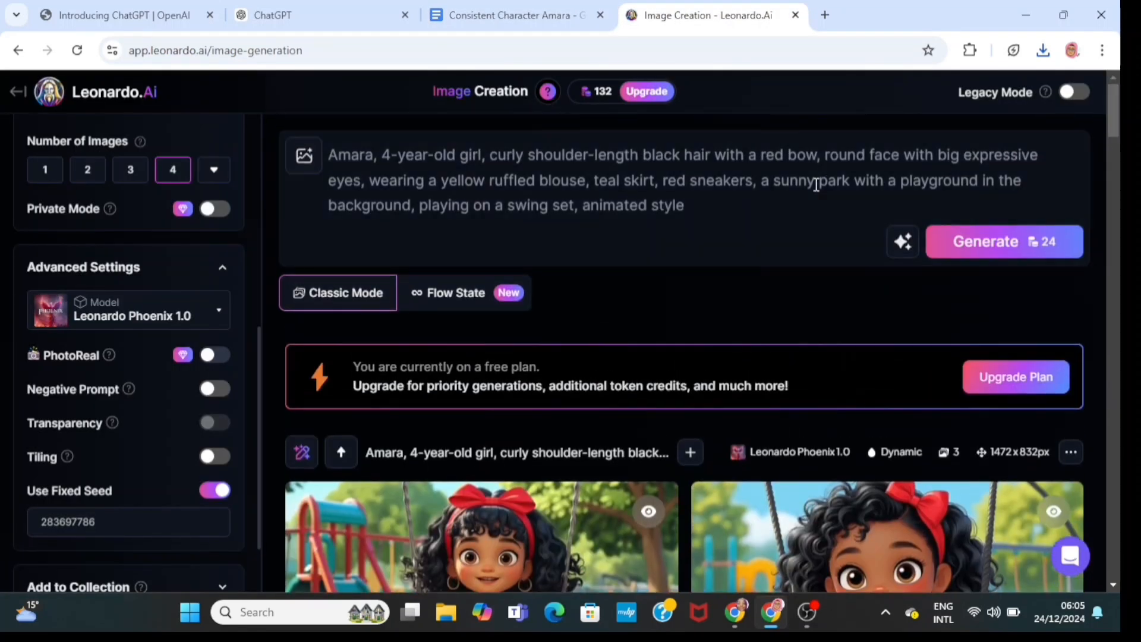
{"action": "triple_click", "coordinate": [815, 183]}
{"action": "right_click", "coordinate": [815, 183]}
{"action": "left_click", "coordinate": [489, 313]}
{"action": "left_click", "coordinate": [975, 266]}
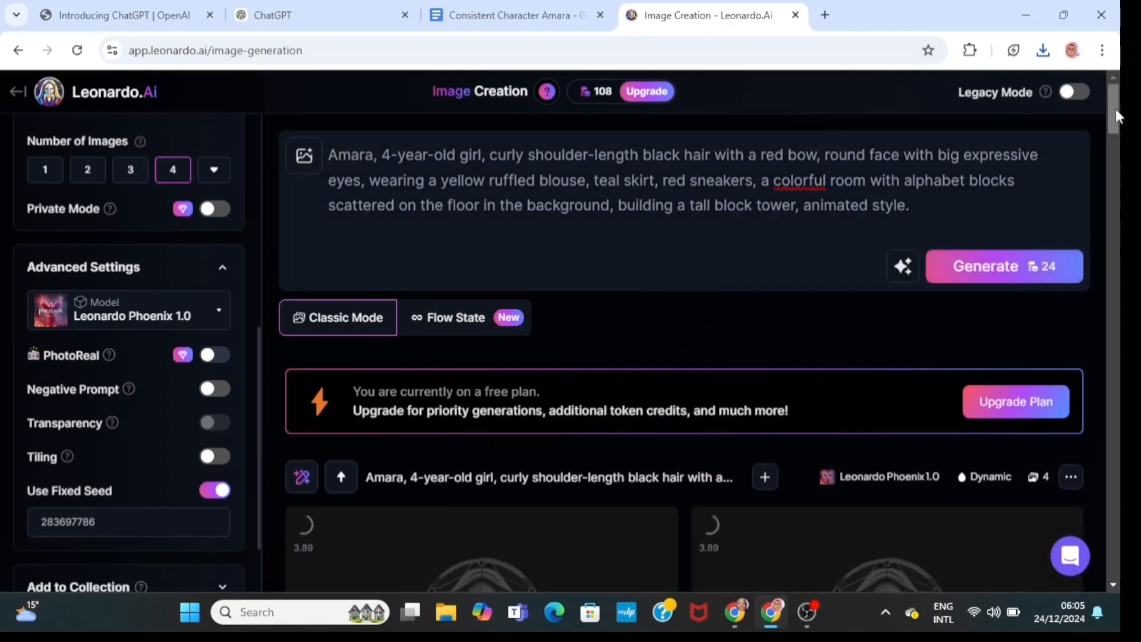
- Review the Scene 2 results and download the second image, with Amara touching a tower of plain coloured blocks
{"action": "left_click_drag", "start_coordinate": [1116, 108], "coordinate": [1119, 138]}
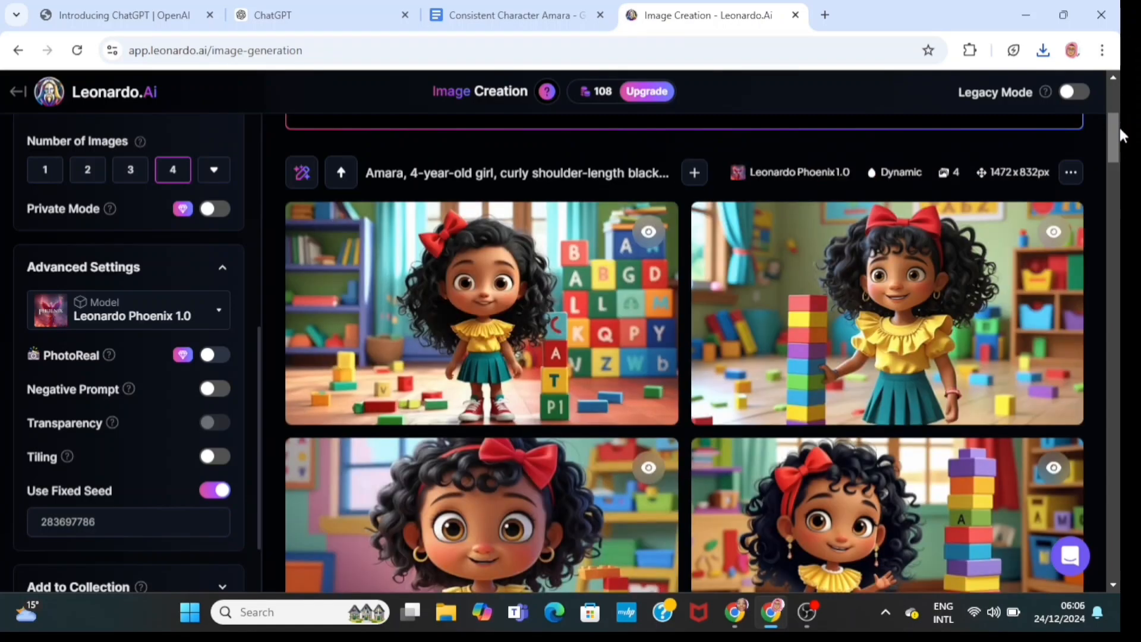
{"action": "mouse_move", "coordinate": [1120, 139]}
{"action": "left_mouse_down"}
{"action": "mouse_move", "coordinate": [1118, 191]}
{"action": "mouse_move", "coordinate": [1099, 134]}
{"action": "mouse_move", "coordinate": [1103, 183]}
{"action": "mouse_move", "coordinate": [1116, 106]}
{"action": "mouse_move", "coordinate": [1118, 137]}
{"action": "left_mouse_up"}
{"action": "mouse_move", "coordinate": [952, 254]}
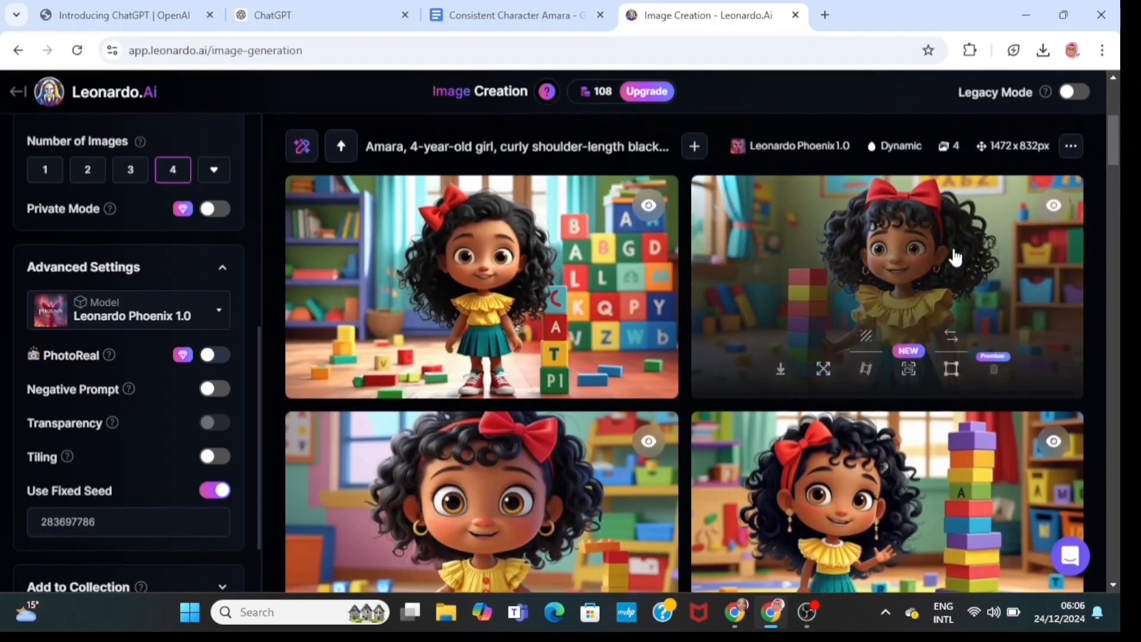
{"action": "left_click", "coordinate": [782, 372]}
{"action": "left_click_drag", "start_coordinate": [271, 489], "coordinate": [260, 554]}
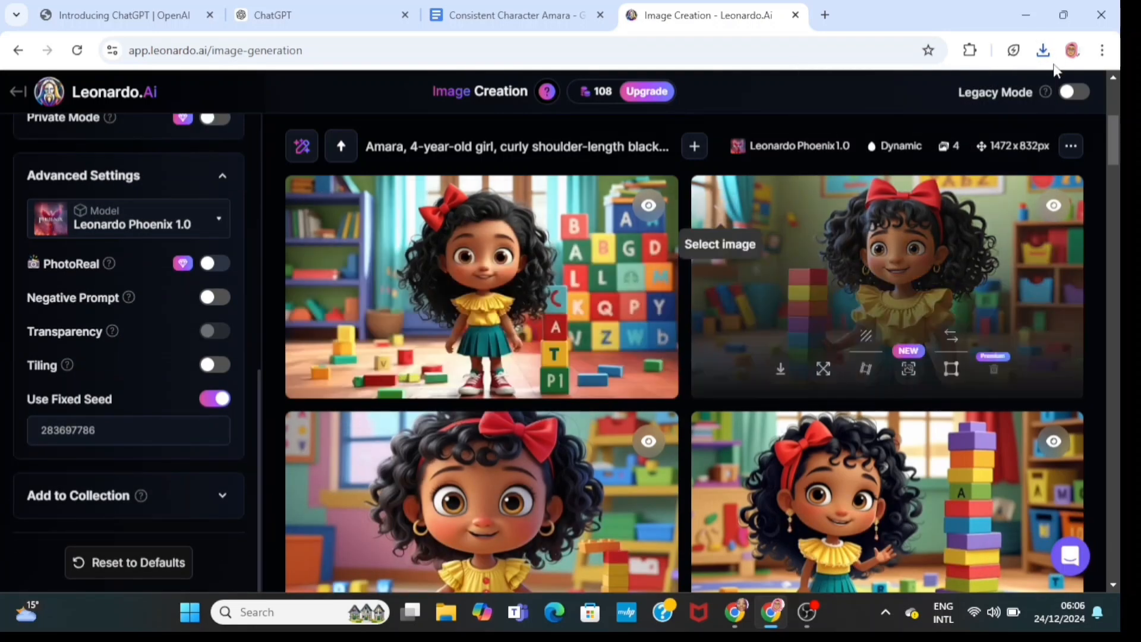
- Switch to the Google Docs document and copy the Scene 3 prompt from "Amara" through "animated style", leaving out 1024x1024
{"action": "right_click", "coordinate": [1115, 129]}
{"action": "left_click_drag", "start_coordinate": [1115, 134], "coordinate": [1106, 97]}
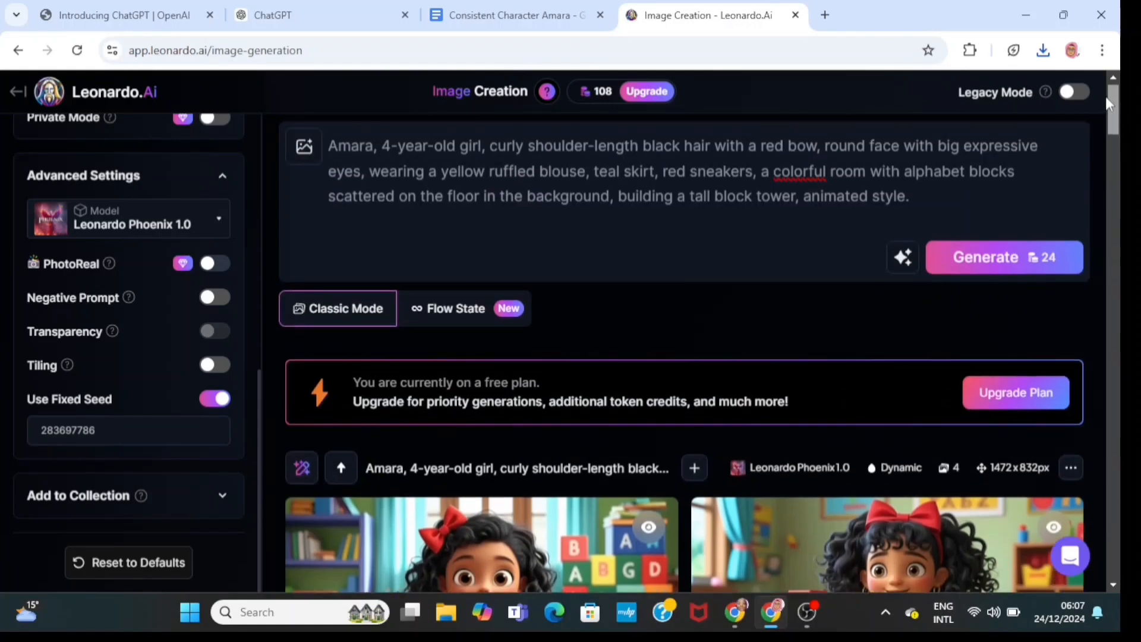
{"action": "left_click", "coordinate": [510, 17]}
{"action": "scroll", "coordinate": [438, 523], "scroll_direction": "down", "scroll_amount": 3}
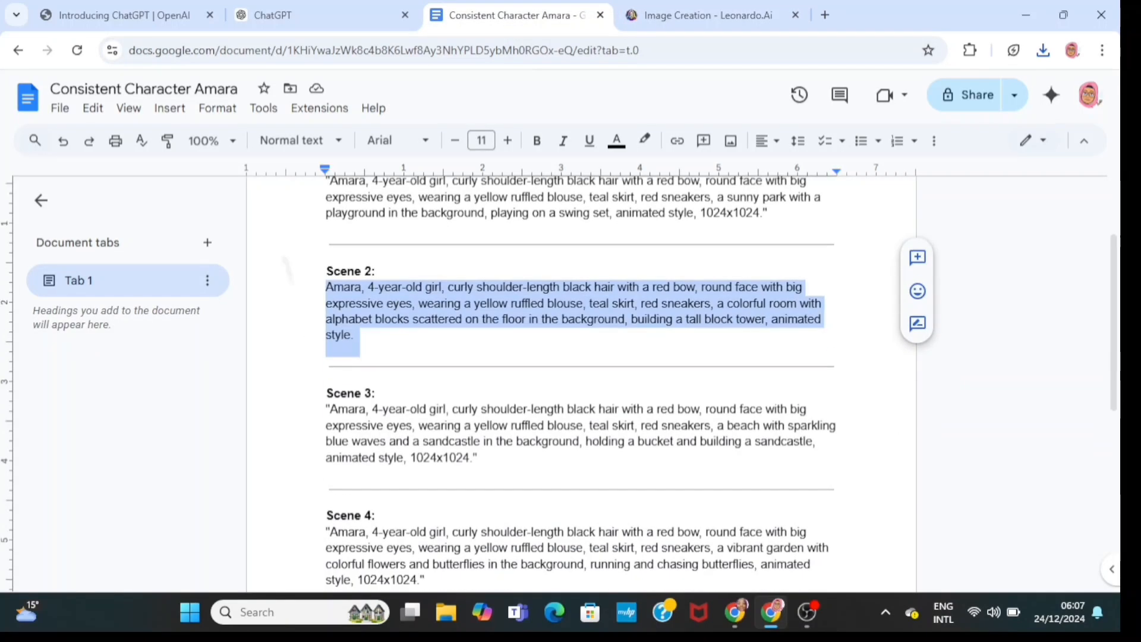
{"action": "left_click", "coordinate": [332, 381]}
{"action": "key", "text": "shift+Down"}
{"action": "key", "text": "shift+Down"}
{"action": "key", "text": "shift+Down"}
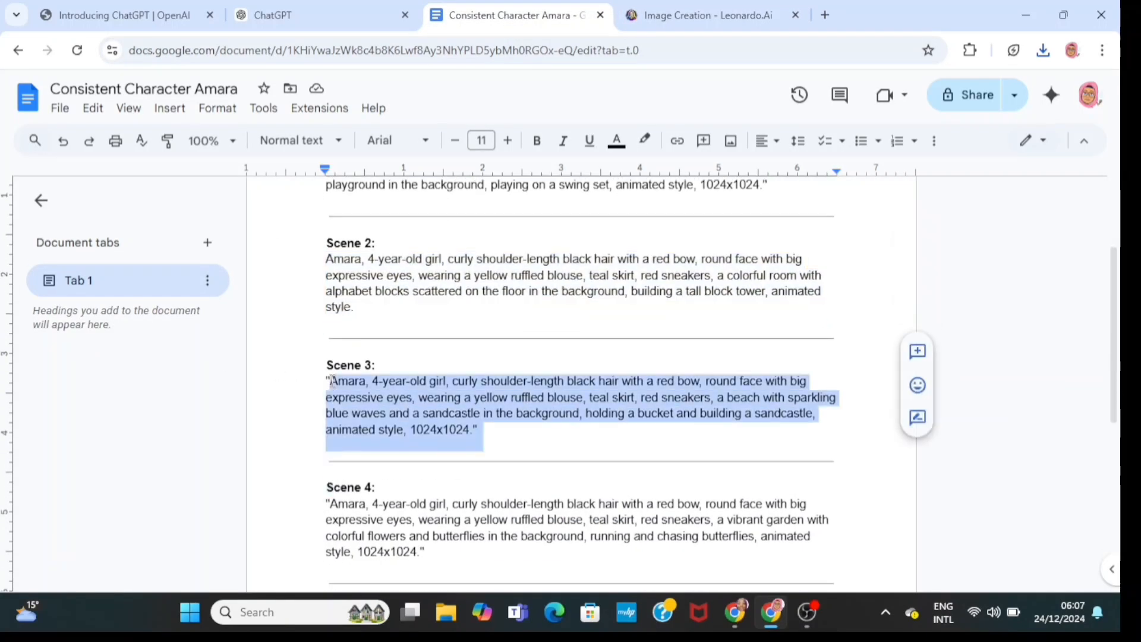
{"action": "key", "text": "shift+Up"}
{"action": "key", "text": "shift+ctrl+Right"}
{"action": "key", "text": "shift+ctrl+Right"}
{"action": "right_click", "coordinate": [386, 392]}
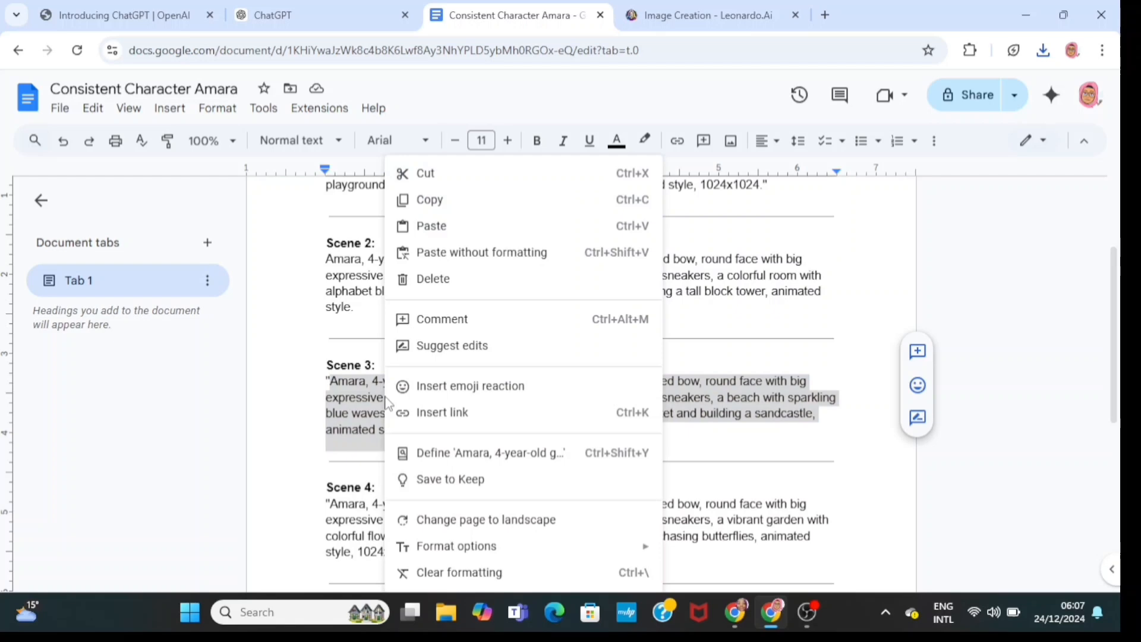
{"action": "left_click", "coordinate": [454, 201]}
- Switch to Leonardo.Ai, replace the image prompt with the copied Scene 3 beach text and generate the images
{"action": "left_click", "coordinate": [692, 16]}
{"action": "key", "text": "ctrl+a"}
{"action": "right_click", "coordinate": [641, 169]}
{"action": "left_click", "coordinate": [672, 290]}
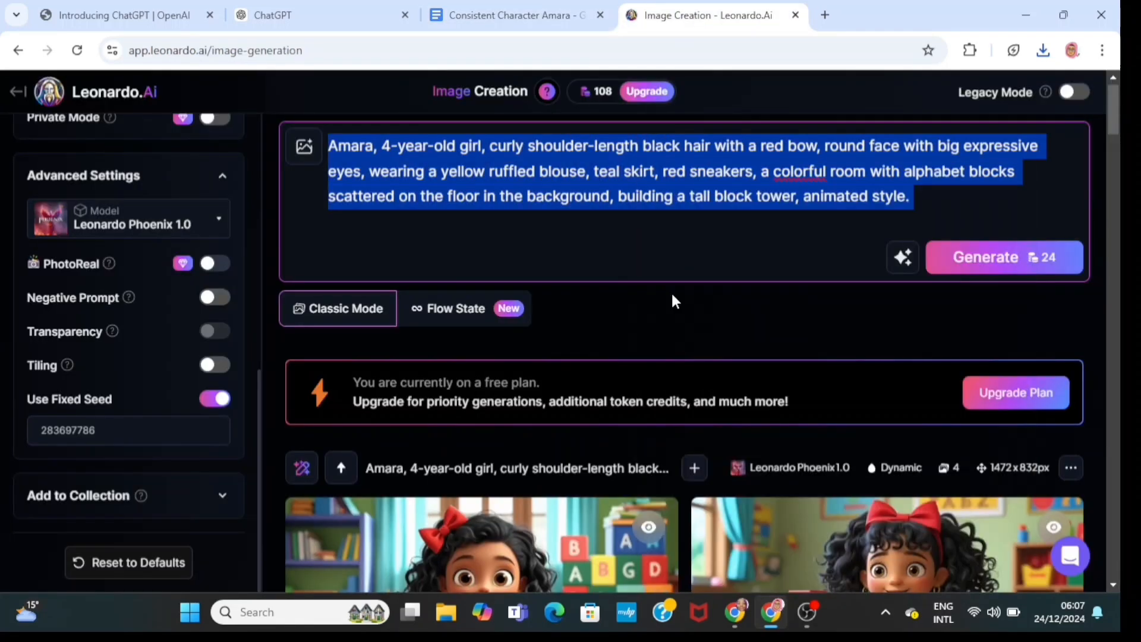
{"action": "left_click", "coordinate": [967, 229]}
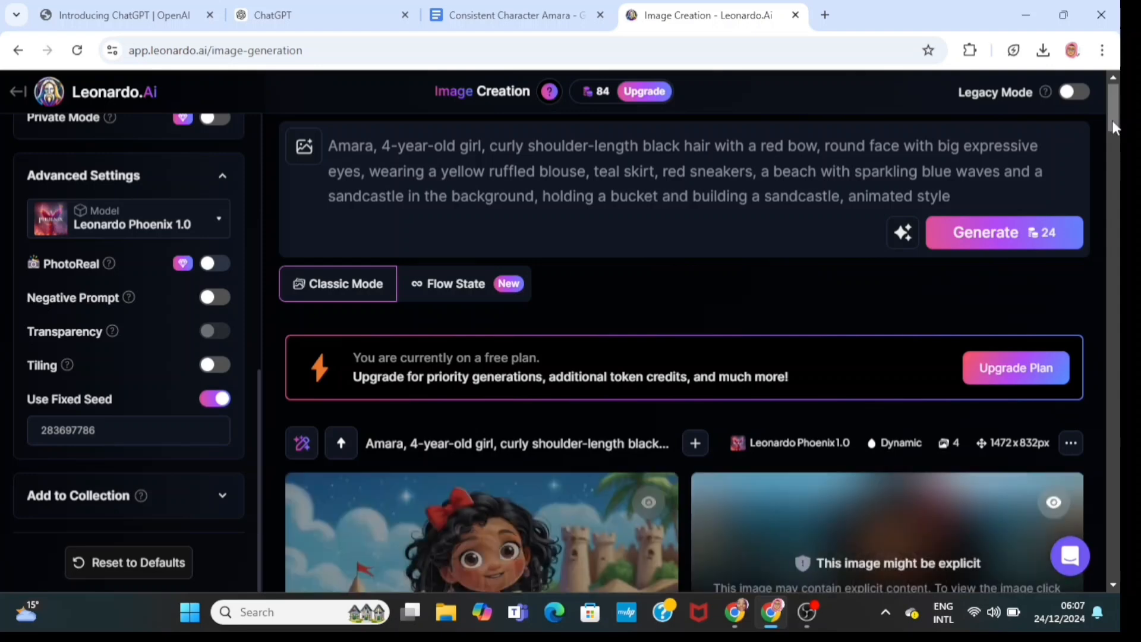
- Enlarge the first beach image, with Amara standing between two sandcastles holding a blue bucket, download it and close the view
{"action": "left_click_drag", "start_coordinate": [1117, 126], "coordinate": [1119, 160]}
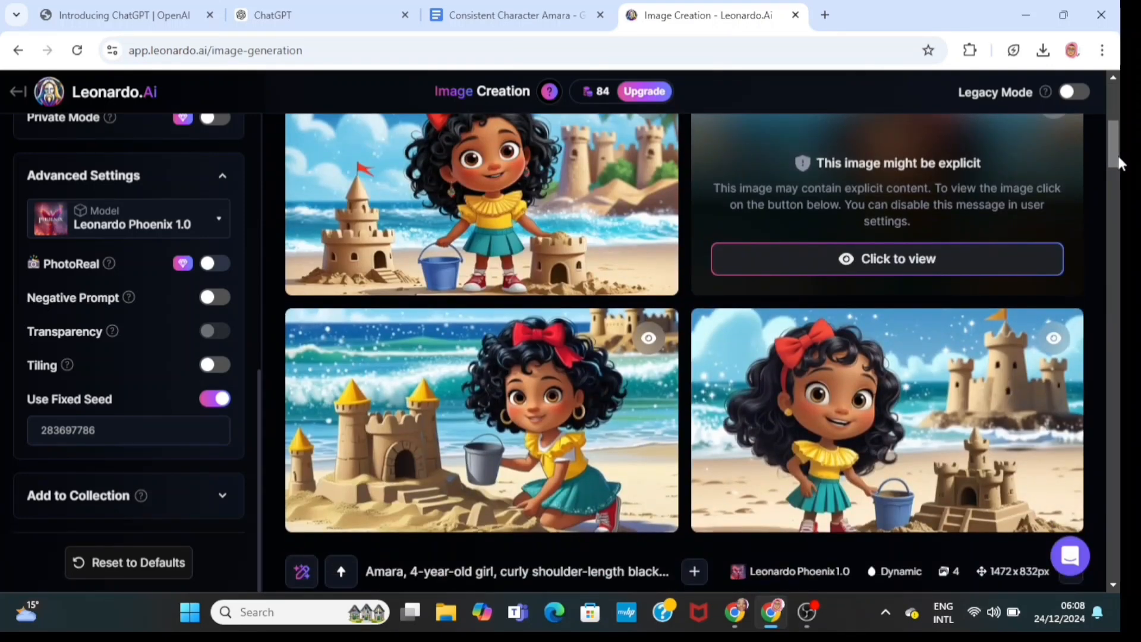
{"action": "mouse_move", "coordinate": [558, 221]}
{"action": "left_click", "coordinate": [501, 204]}
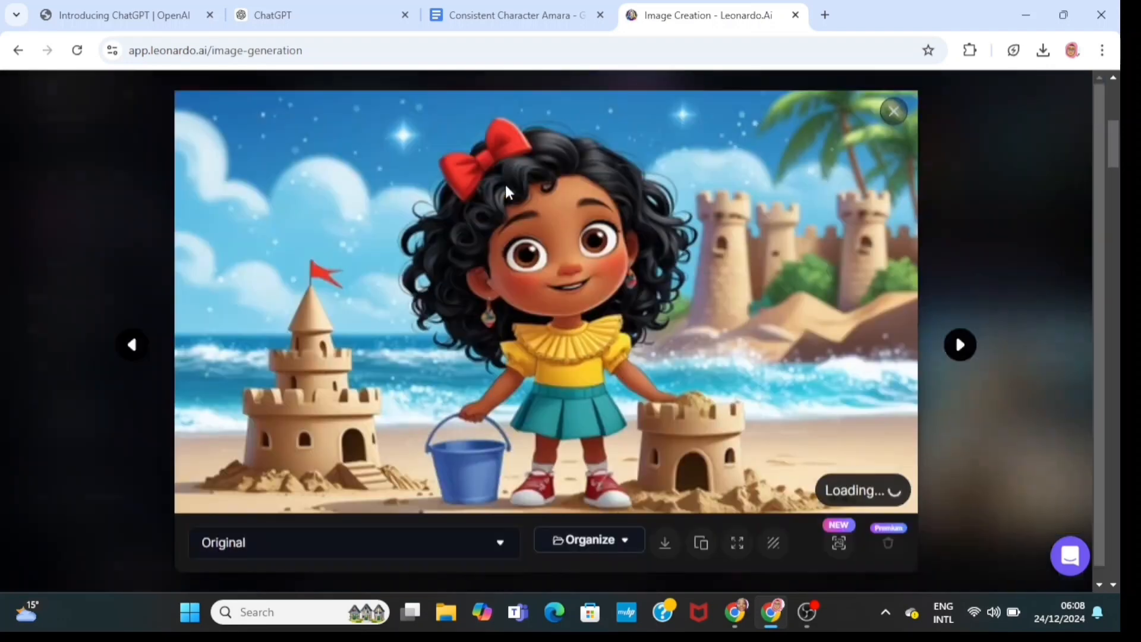
{"action": "left_click", "coordinate": [666, 544]}
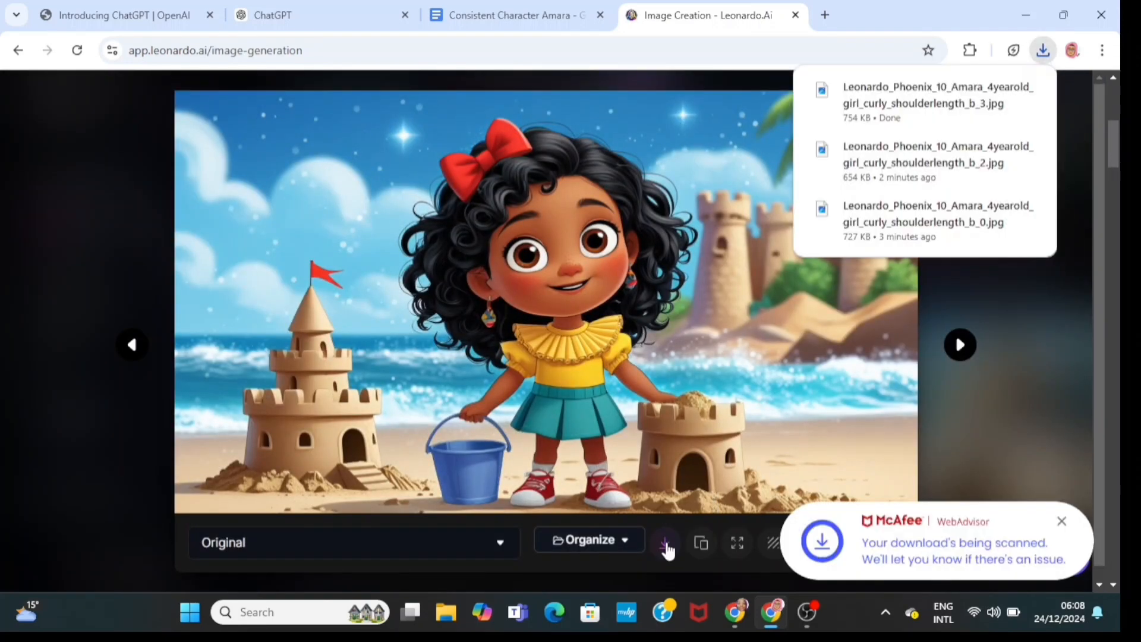
{"action": "left_click", "coordinate": [1063, 275]}
- Switch to the Google Docs document and copy the Scene 4 prompt from "Amara" through "animated style", leaving out 1024x1024
{"action": "left_click", "coordinate": [535, 15]}
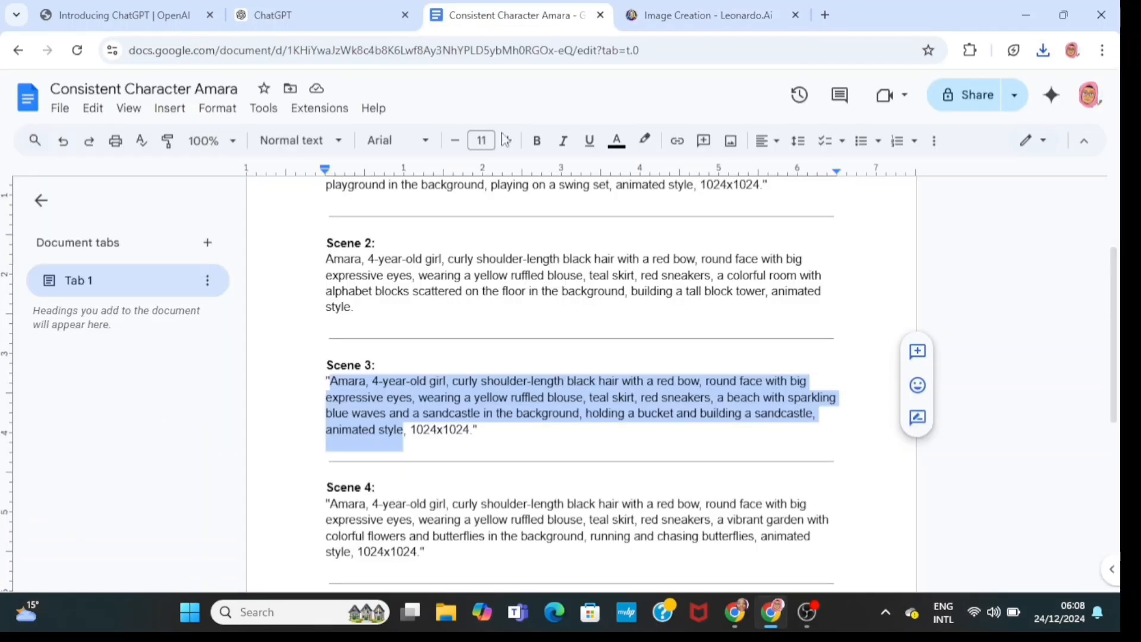
{"action": "scroll", "coordinate": [571, 357], "scroll_direction": "down", "scroll_amount": 4}
{"action": "left_click", "coordinate": [330, 293]}
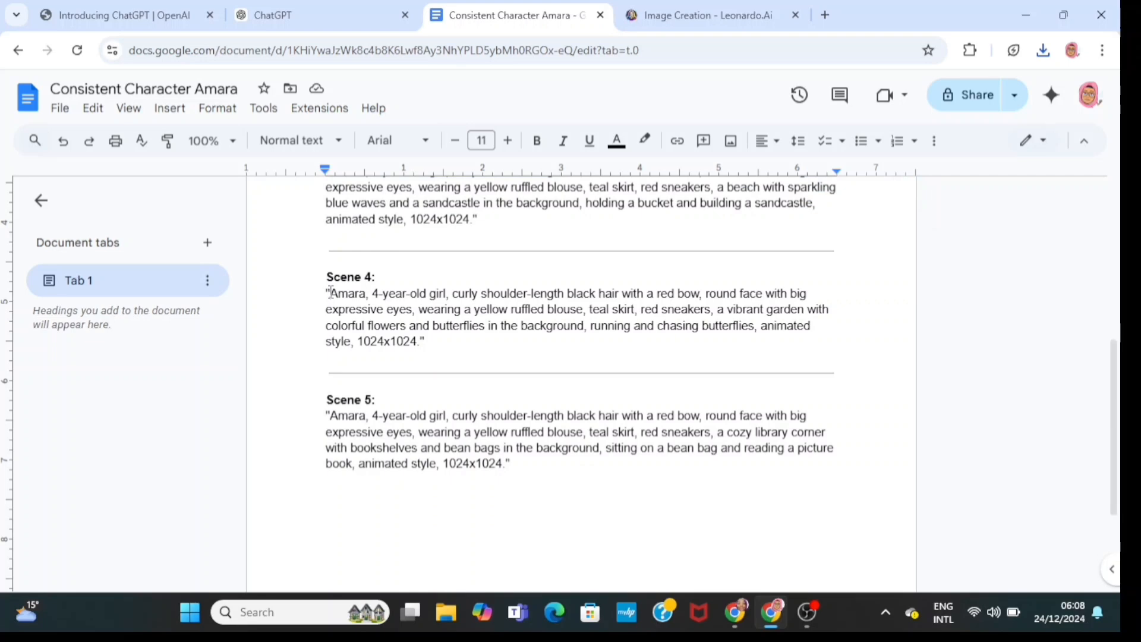
{"action": "key", "text": "shift+Down"}
{"action": "key", "text": "shift+Down"}
{"action": "key", "text": "shift+Down"}
{"action": "right_click", "coordinate": [348, 303]}
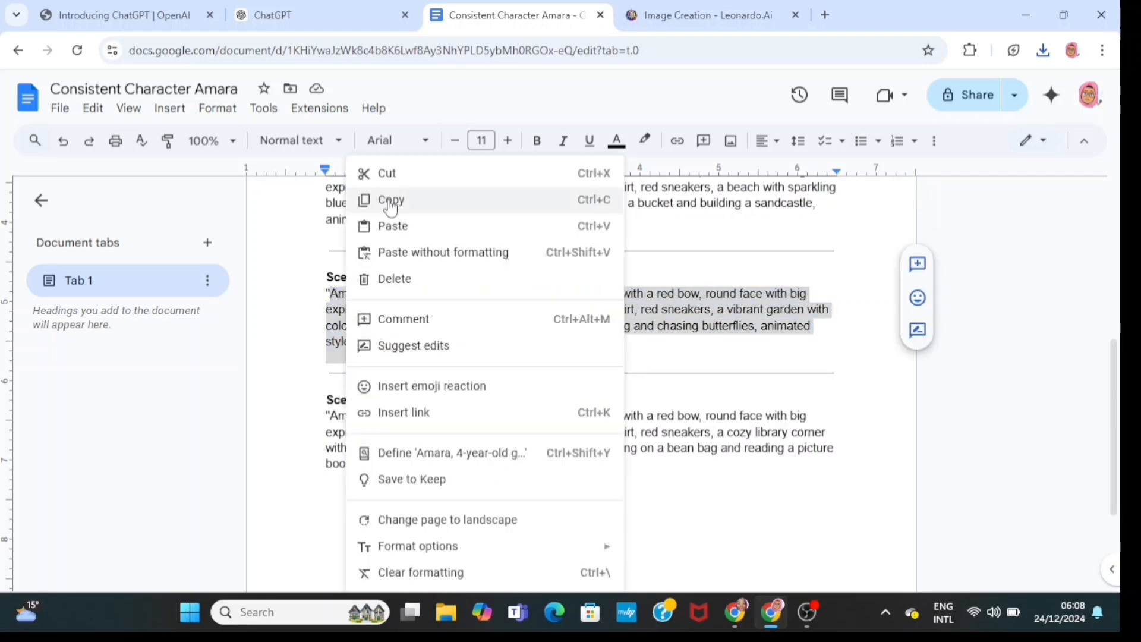
{"action": "left_click", "coordinate": [381, 200]}
- Switch to Leonardo.Ai, replace the image prompt with the copied Scene 4 garden text and generate the images
{"action": "left_click", "coordinate": [708, 15]}
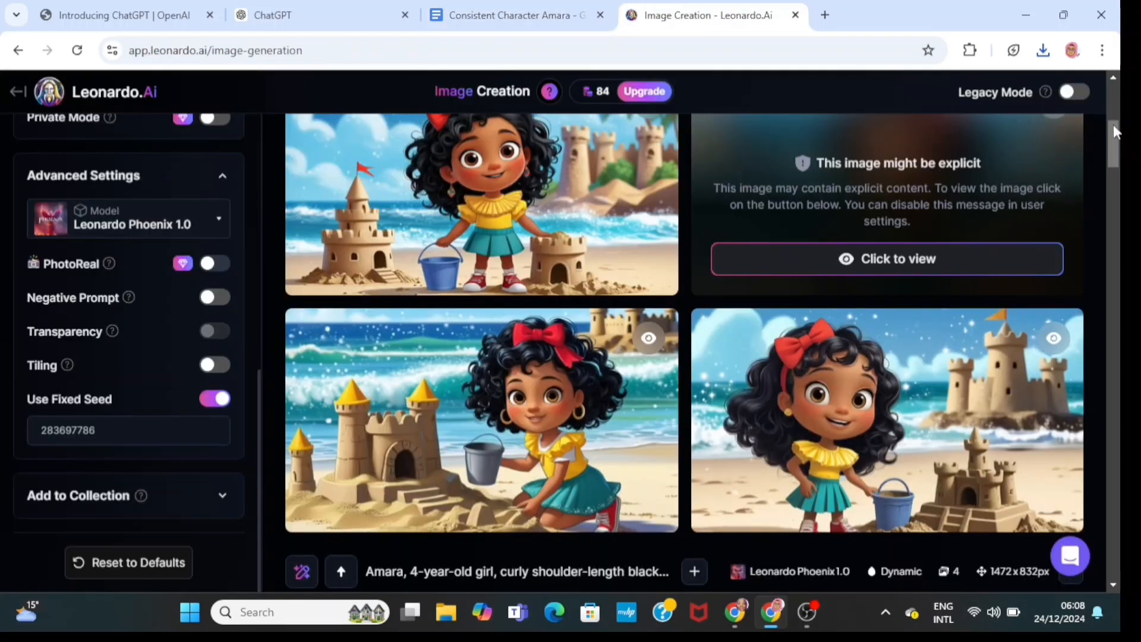
{"action": "left_click_drag", "start_coordinate": [1114, 124], "coordinate": [1114, 83]}
{"action": "triple_click", "coordinate": [778, 199]}
{"action": "right_click", "coordinate": [779, 199]}
{"action": "left_click", "coordinate": [472, 327]}
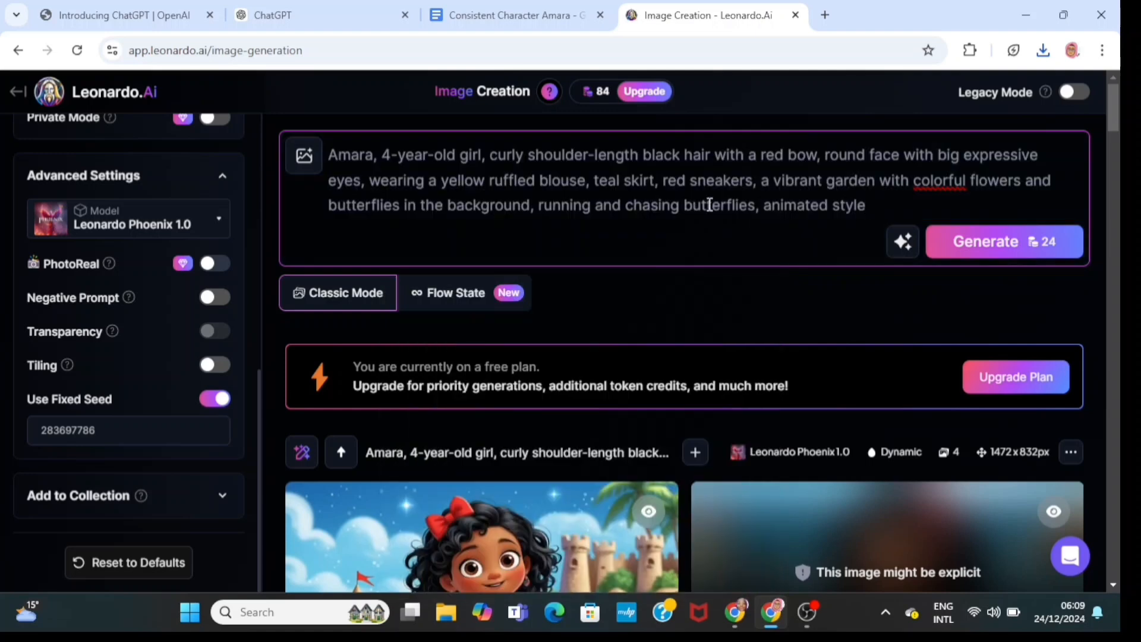
{"action": "left_click", "coordinate": [994, 248]}
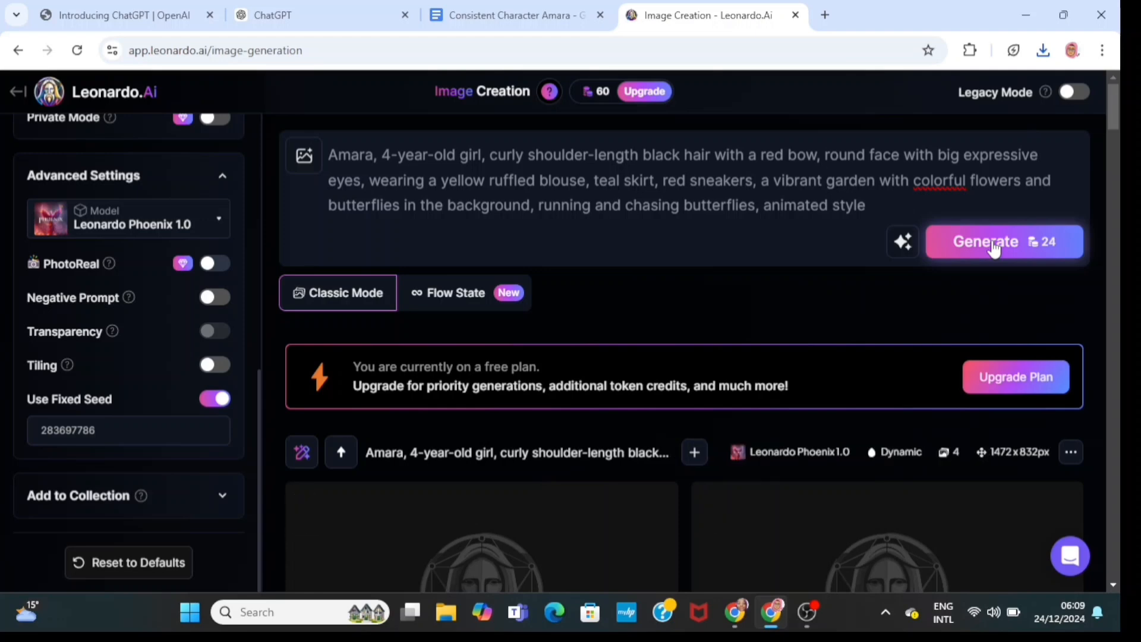
- Enlarge the fourth garden image, with Amara running near large blue butterflies, download it and close the view
{"action": "scroll", "coordinate": [1122, 136], "scroll_direction": "down", "scroll_amount": 5}
{"action": "scroll", "coordinate": [1121, 132], "scroll_direction": "down", "scroll_amount": 1}
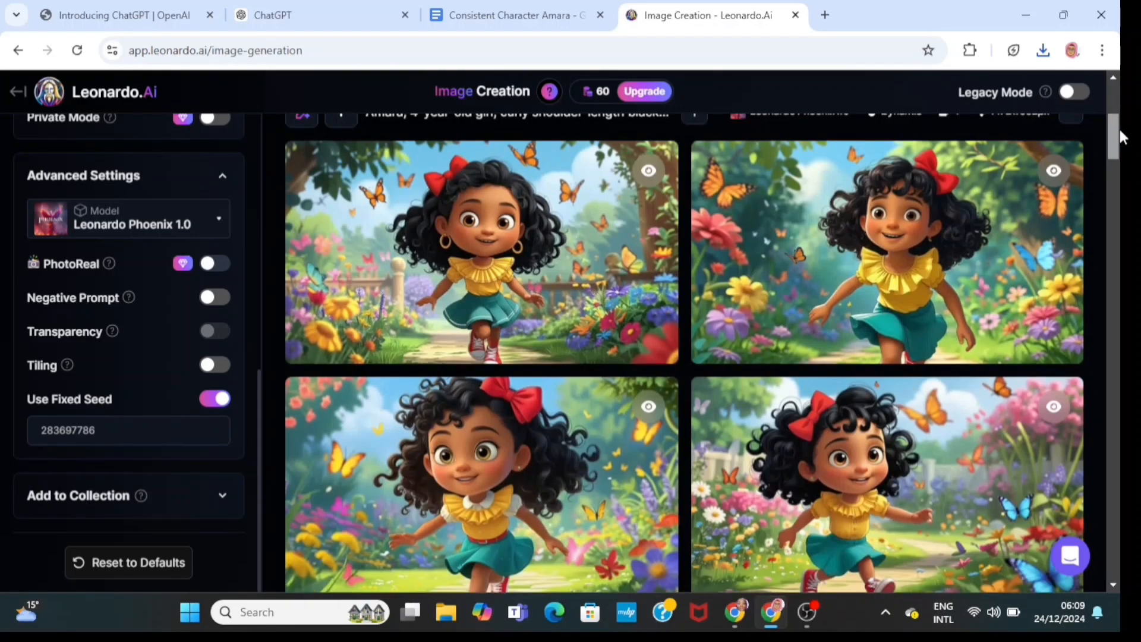
{"action": "mouse_move", "coordinate": [897, 484]}
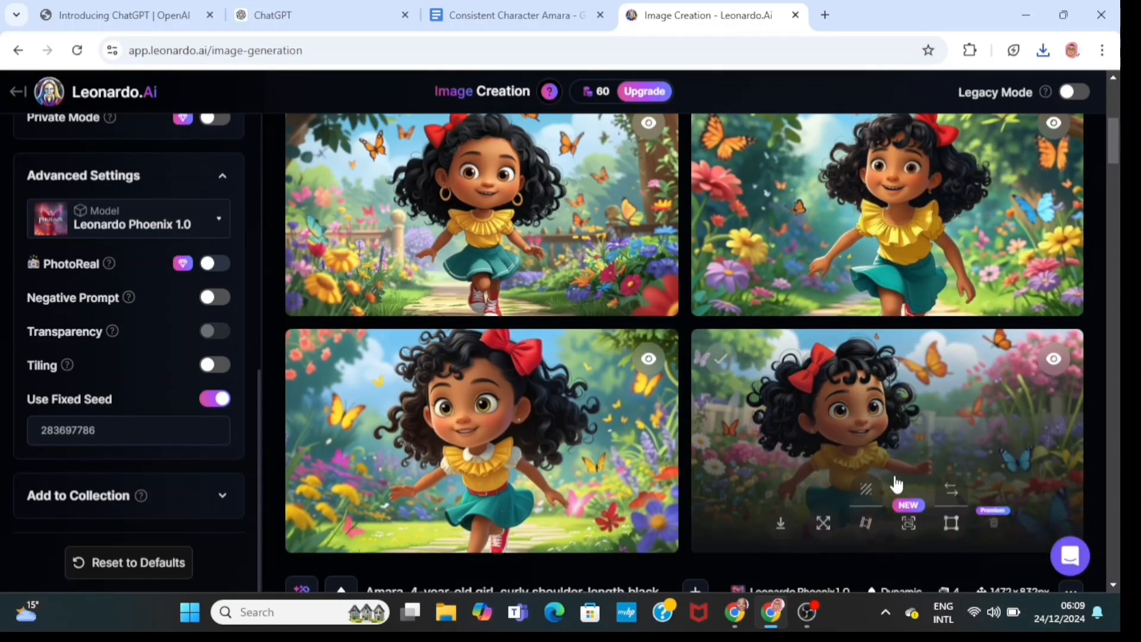
{"action": "left_click", "coordinate": [889, 440]}
{"action": "left_click", "coordinate": [665, 542]}
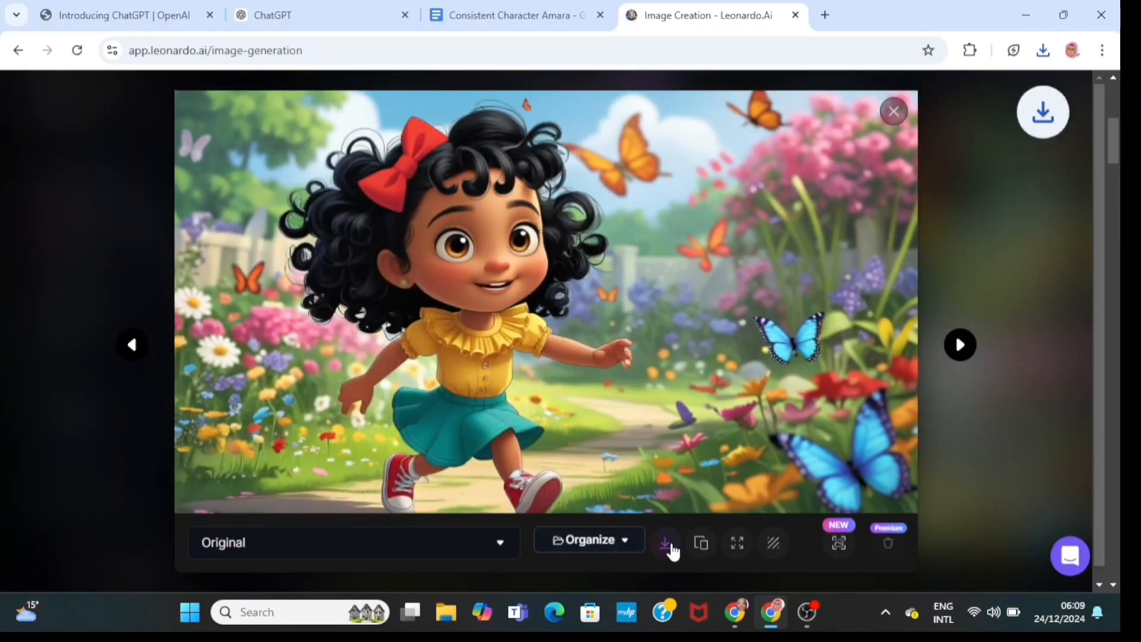
{"action": "left_click", "coordinate": [959, 421]}
- Enlarge the third garden image, with Amara wearing a red belt, download it and close the view
{"action": "mouse_move", "coordinate": [454, 476]}
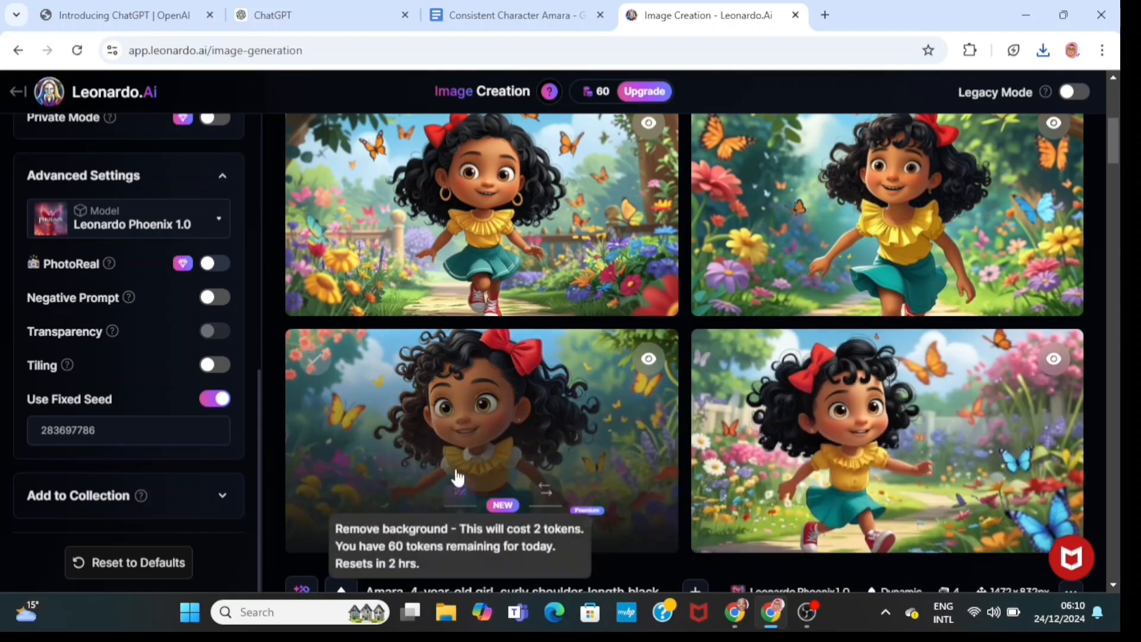
{"action": "left_click", "coordinate": [484, 429]}
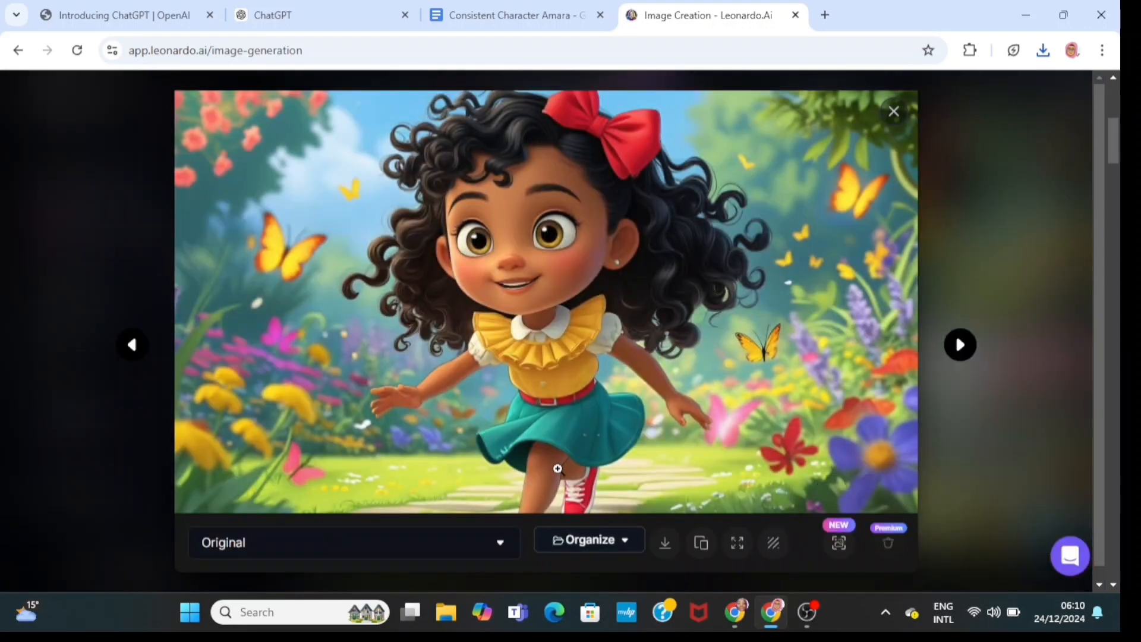
{"action": "left_click", "coordinate": [665, 543]}
{"action": "left_click", "coordinate": [894, 112]}
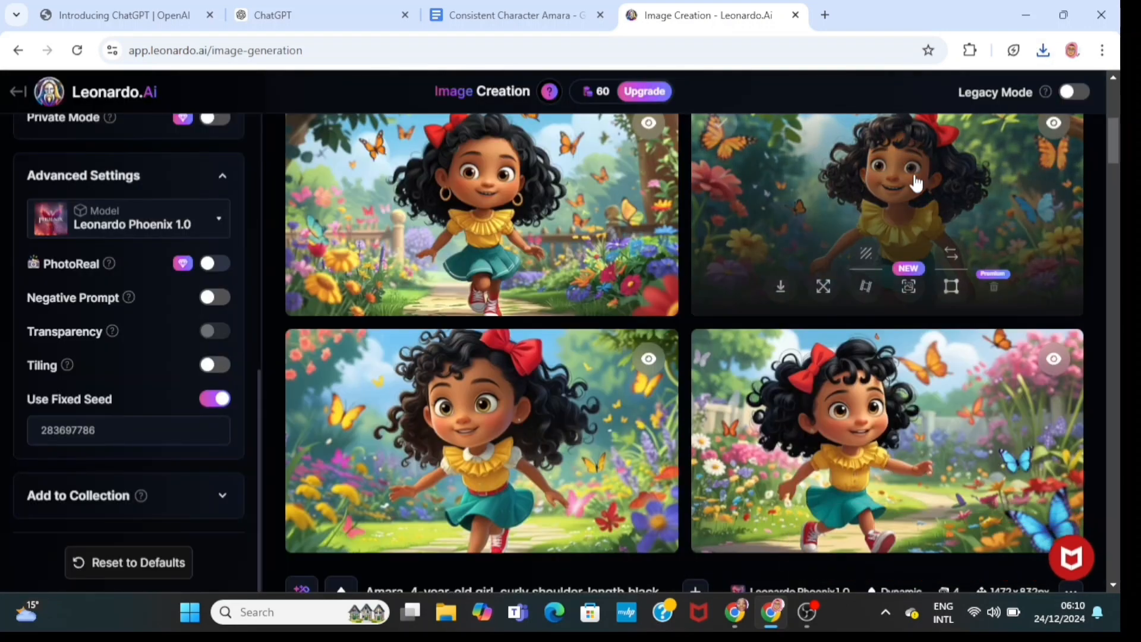
- Switch to the Google Docs document and copy the Scene 5 prompt from "Amara" through "animated style", leaving out 1024x1024
{"action": "left_click", "coordinate": [503, 15]}
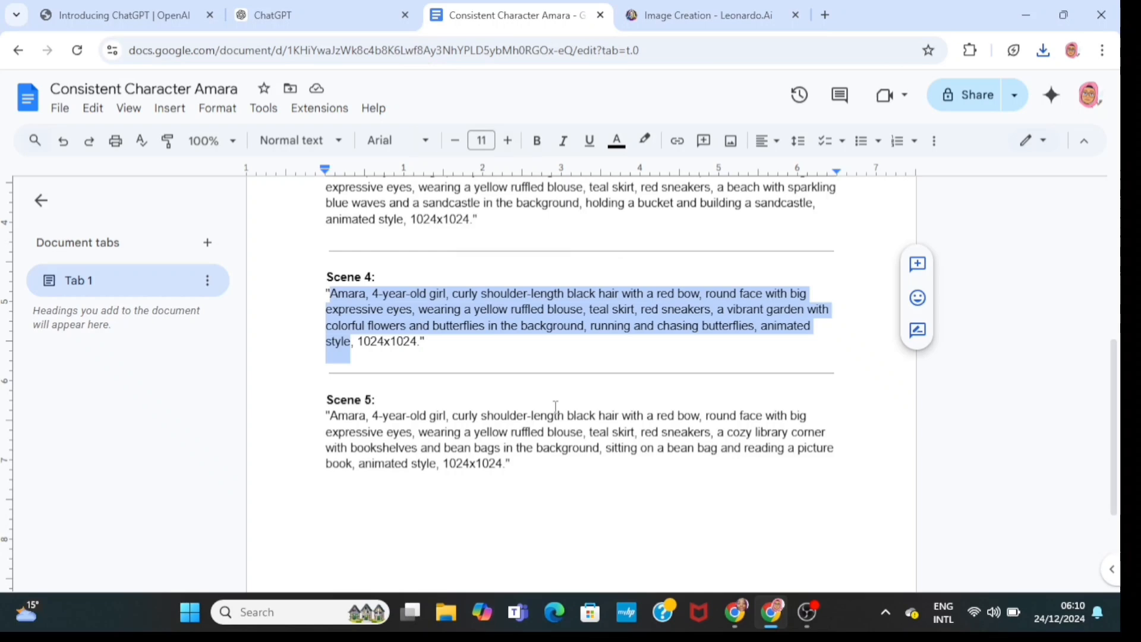
{"action": "left_click", "coordinate": [332, 418]}
{"action": "key", "text": "shift+Down"}
{"action": "key", "text": "shift+Down"}
{"action": "key", "text": "shift+Down"}
{"action": "key", "text": "shift+Down"}
{"action": "key", "text": "shift+Left"}
{"action": "key", "text": "shift+Left"}
{"action": "key", "text": "shift+Left"}
{"action": "key", "text": "shift+Left"}
{"action": "key", "text": "shift+Left"}
{"action": "key", "text": "shift+Left"}
{"action": "key", "text": "shift+Left"}
{"action": "key", "text": "shift+Left"}
{"action": "key", "text": "shift+Left"}
{"action": "key", "text": "shift+Left"}
{"action": "key", "text": "shift+Left"}
{"action": "key", "text": "shift+Left"}
{"action": "key", "text": "shift+Left"}
{"action": "key", "text": "shift+Left"}
{"action": "key", "text": "shift+Left"}
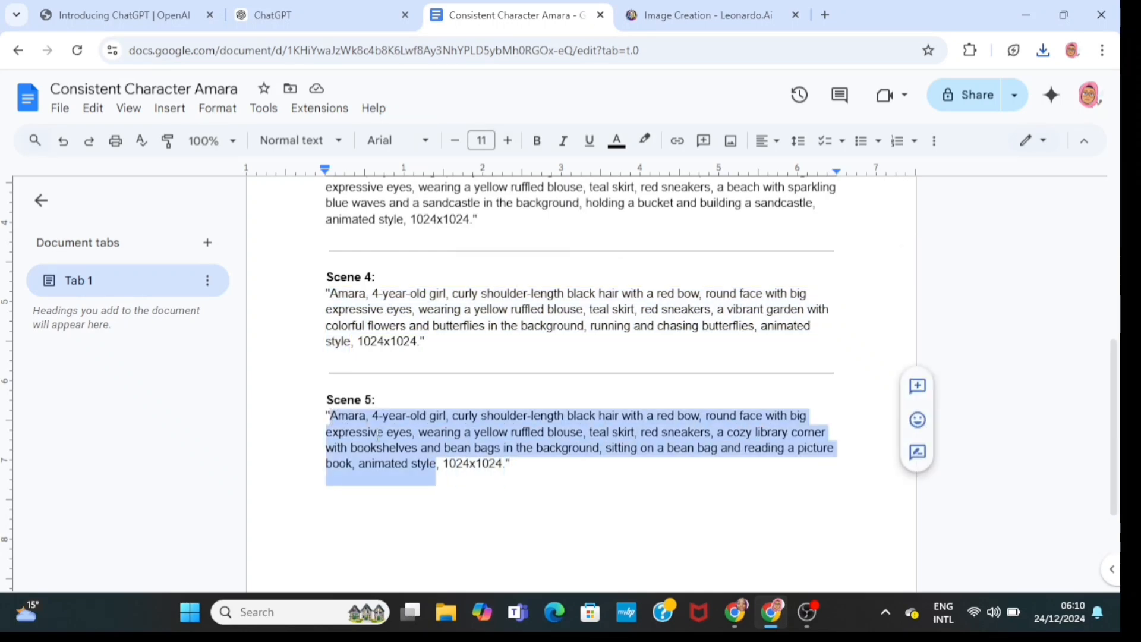
{"action": "right_click", "coordinate": [378, 435]}
{"action": "left_click", "coordinate": [422, 195]}
- Switch to Leonardo.Ai, replace the image prompt with the copied Scene 5 library text and generate the images
{"action": "left_click", "coordinate": [708, 15]}
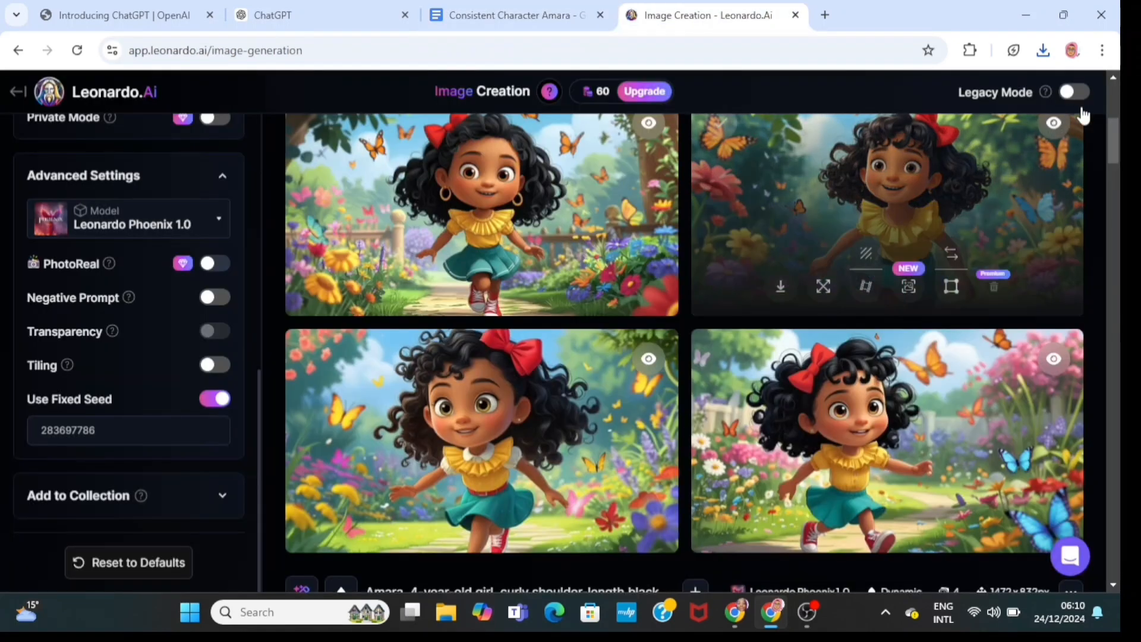
{"action": "scroll", "coordinate": [853, 229], "scroll_direction": "up", "scroll_amount": 5}
{"action": "triple_click", "coordinate": [800, 156]}
{"action": "right_click", "coordinate": [800, 155]}
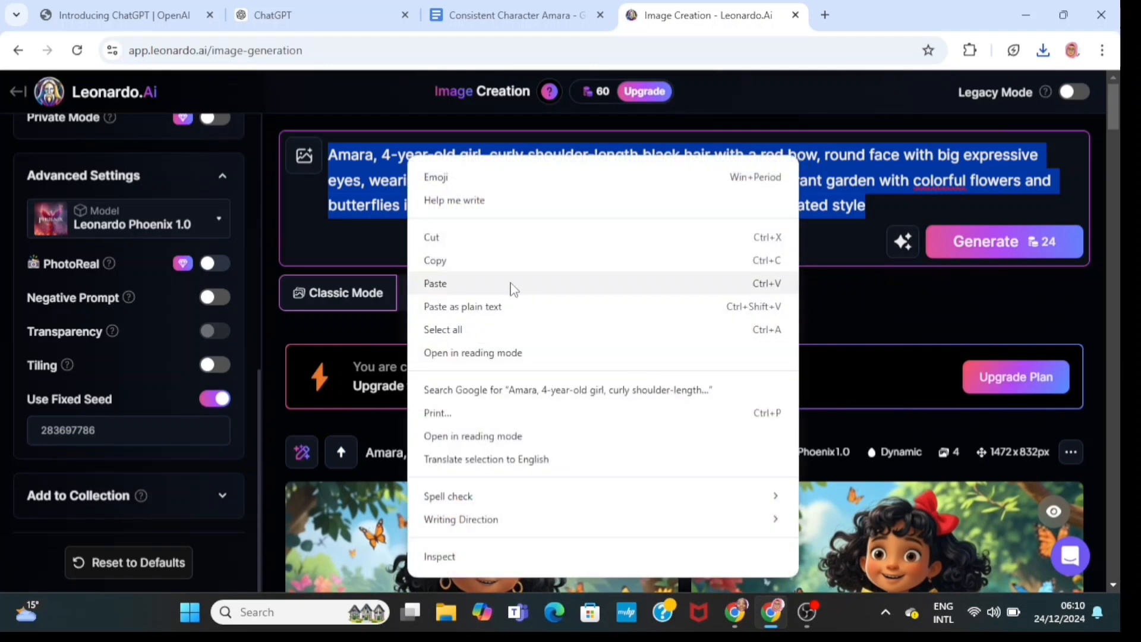
{"action": "left_click", "coordinate": [515, 289]}
{"action": "left_click", "coordinate": [962, 242]}
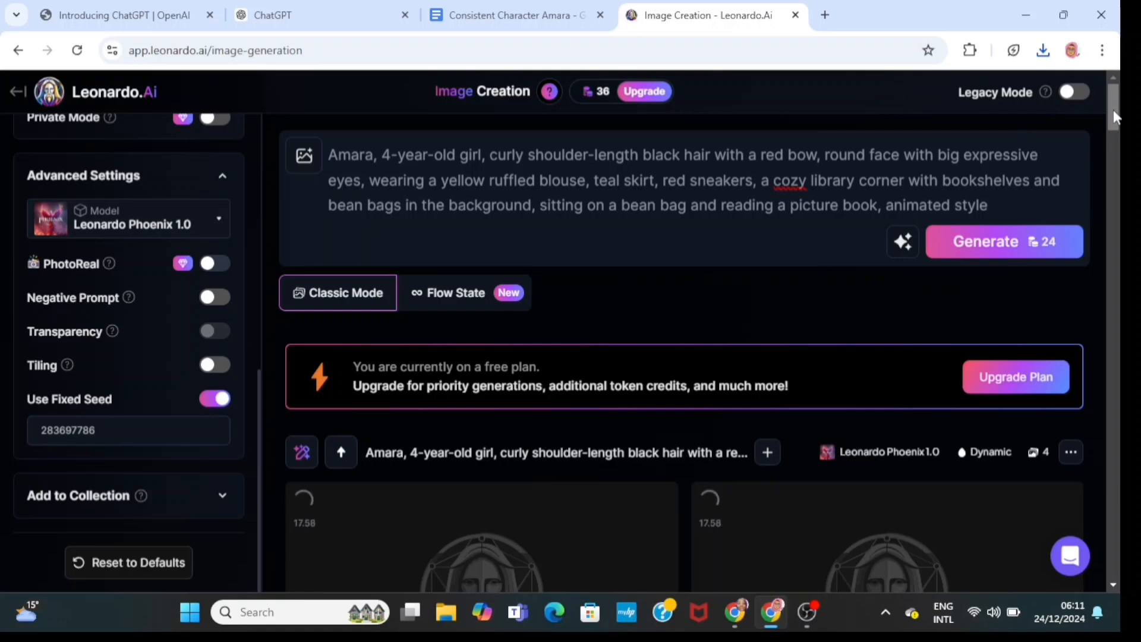
- Download the first library image, with Amara facing forward over an open book, and view it enlarged before closing the view
{"action": "left_click_drag", "start_coordinate": [1114, 109], "coordinate": [1117, 143]}
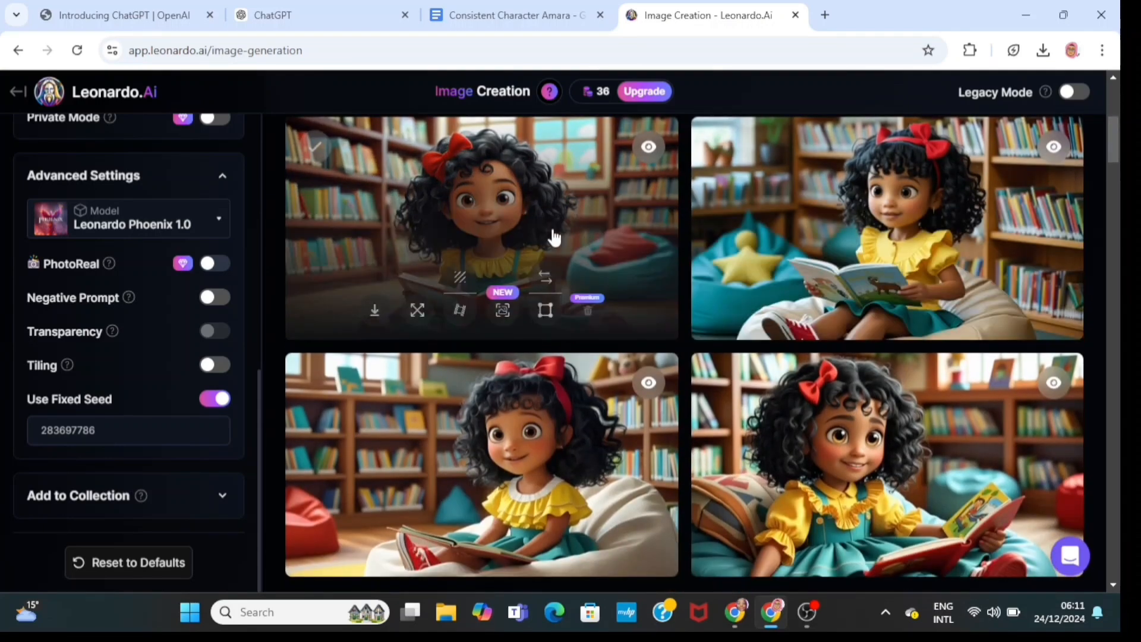
{"action": "left_click", "coordinate": [374, 310]}
{"action": "left_click", "coordinate": [458, 205]}
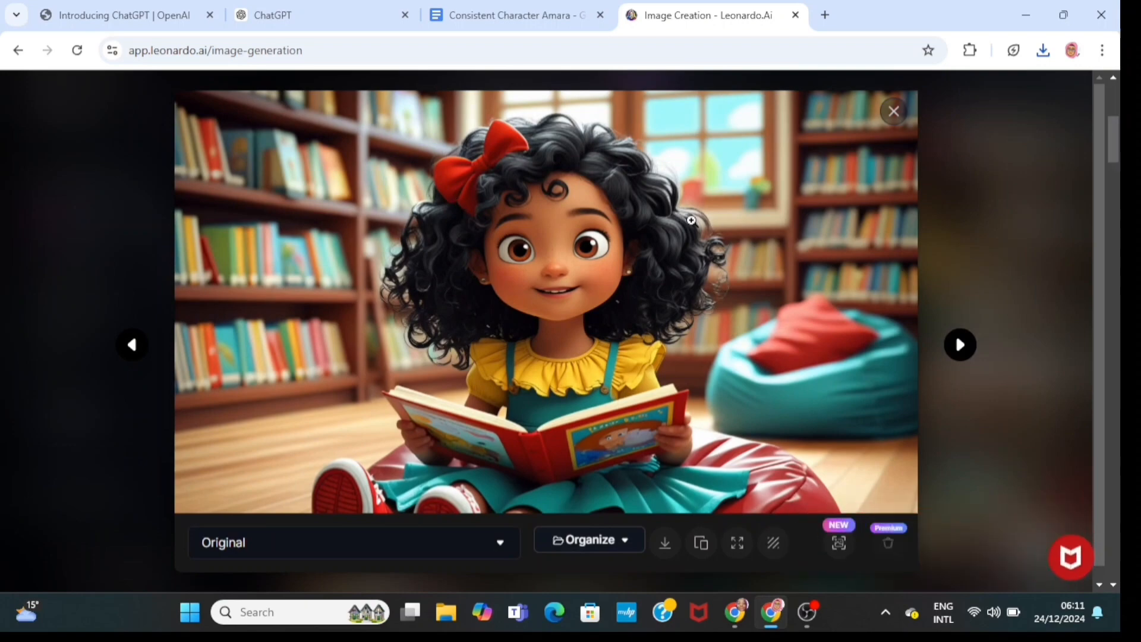
{"action": "left_click", "coordinate": [895, 112]}
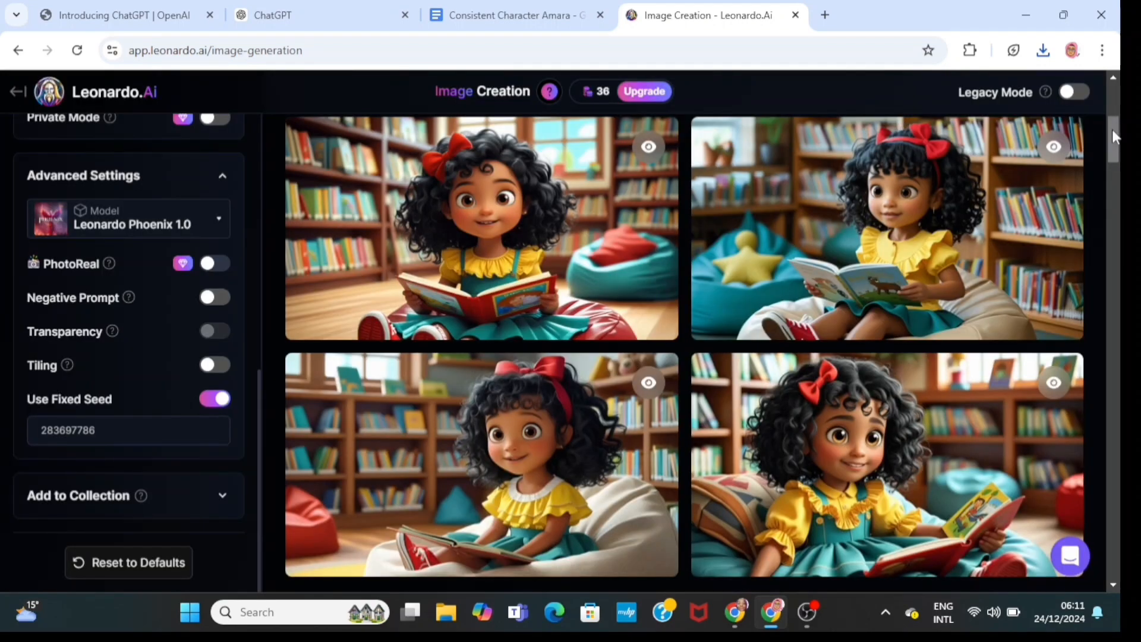
{"action": "left_click_drag", "start_coordinate": [1111, 129], "coordinate": [1098, 92]}
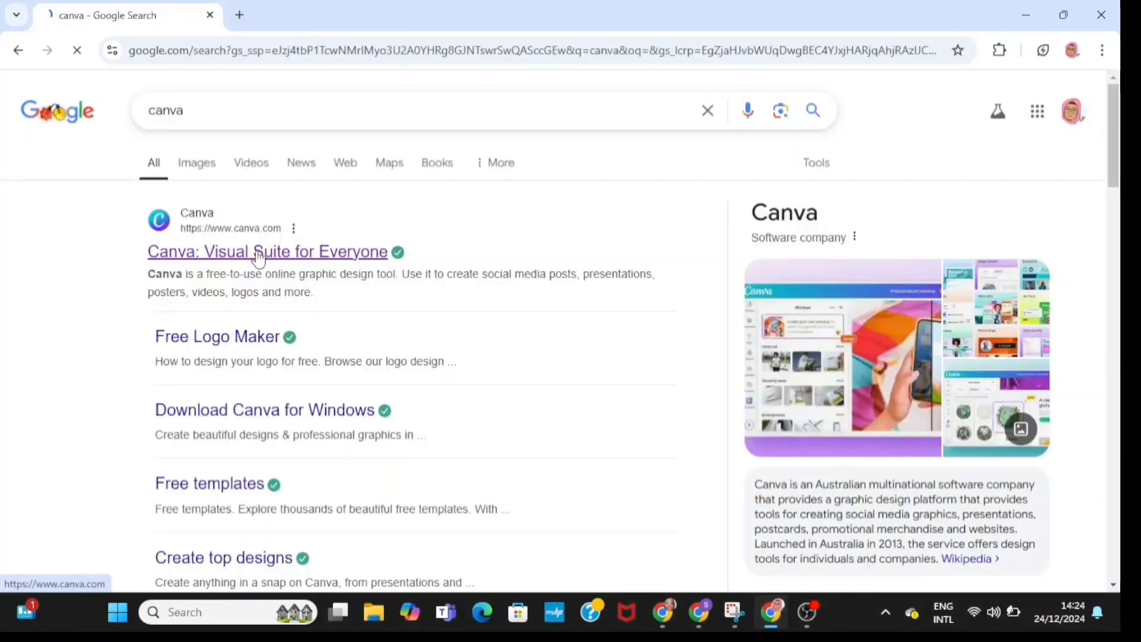
- Open the Canva website from the Google results and go to its Dream Lab image generator
{"action": "left_click", "coordinate": [256, 251]}
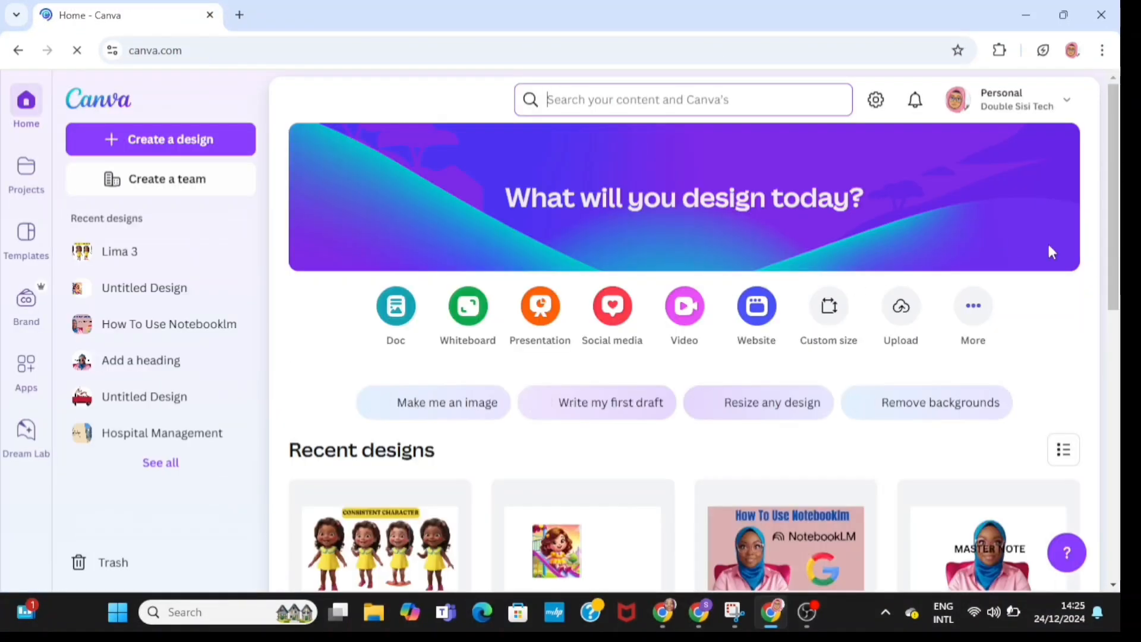
{"action": "mouse_move", "coordinate": [1118, 244]}
{"action": "left_mouse_down"}
{"action": "mouse_move", "coordinate": [1119, 372]}
{"action": "mouse_move", "coordinate": [1109, 248]}
{"action": "left_mouse_up"}
{"action": "left_click", "coordinate": [464, 403]}
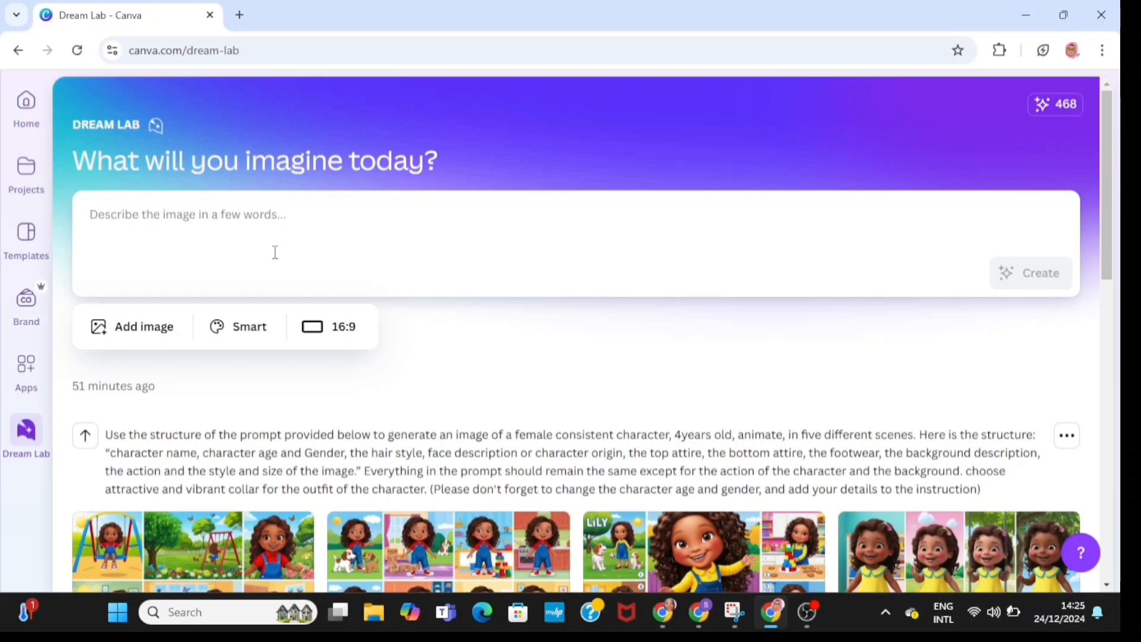
- Paste the copied prompt for a 4-year-old female consistent character in five scenes into Dream Lab and create the images
{"action": "right_click", "coordinate": [95, 215]}
{"action": "left_click", "coordinate": [126, 401]}
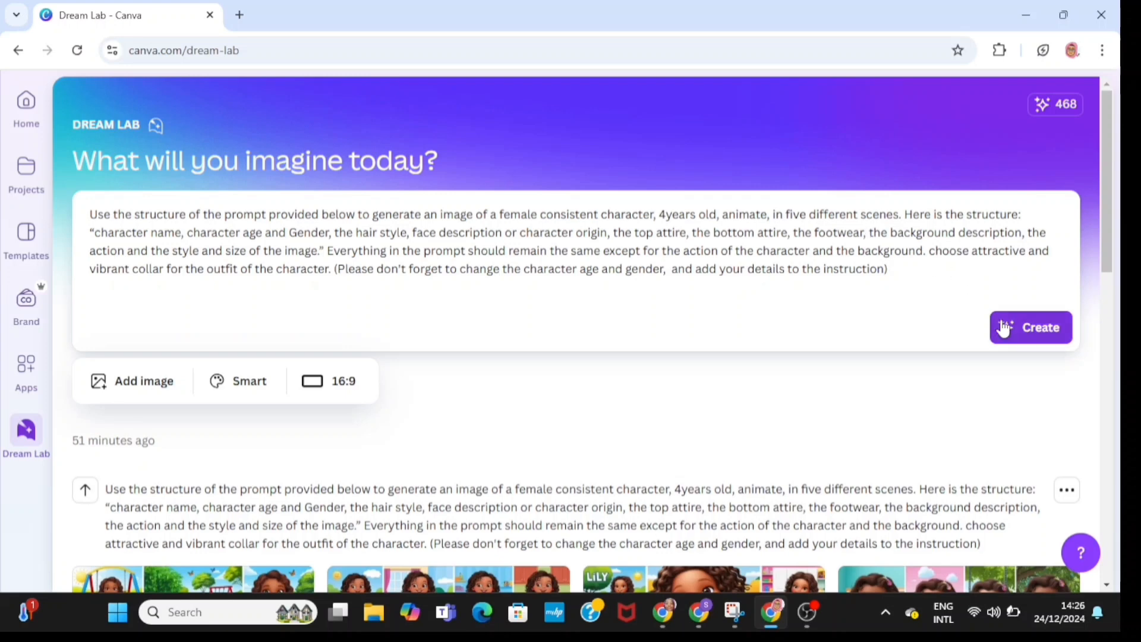
{"action": "left_click", "coordinate": [1024, 337]}
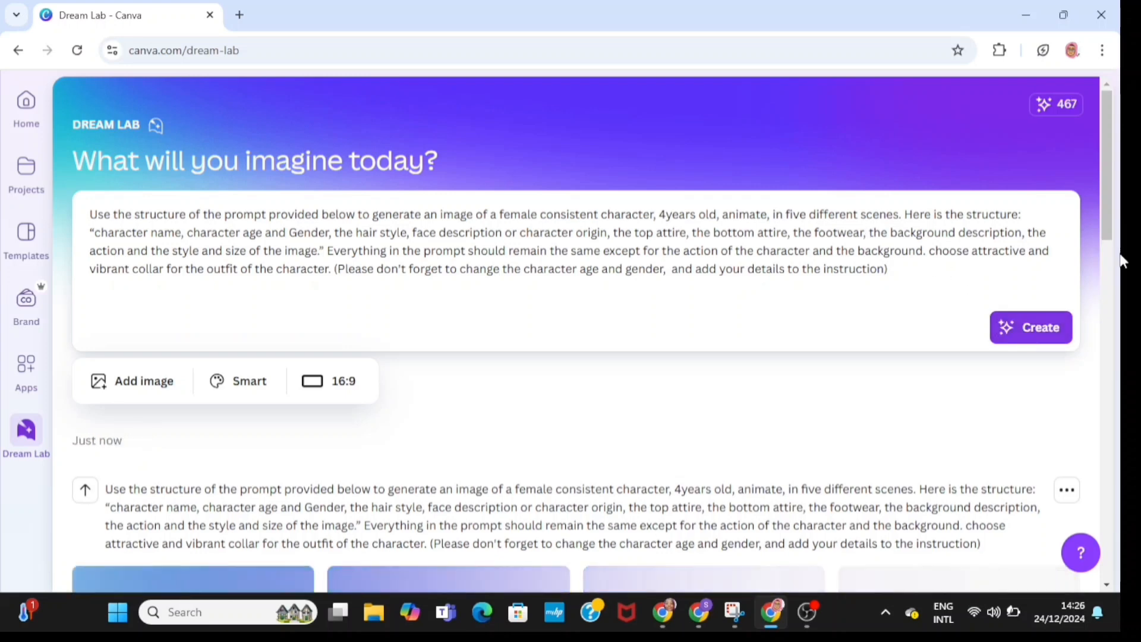
- Open the fourth generated collage for editing and crop it to the scene of the girl with two puppies
{"action": "left_click_drag", "start_coordinate": [1113, 236], "coordinate": [1114, 276]}
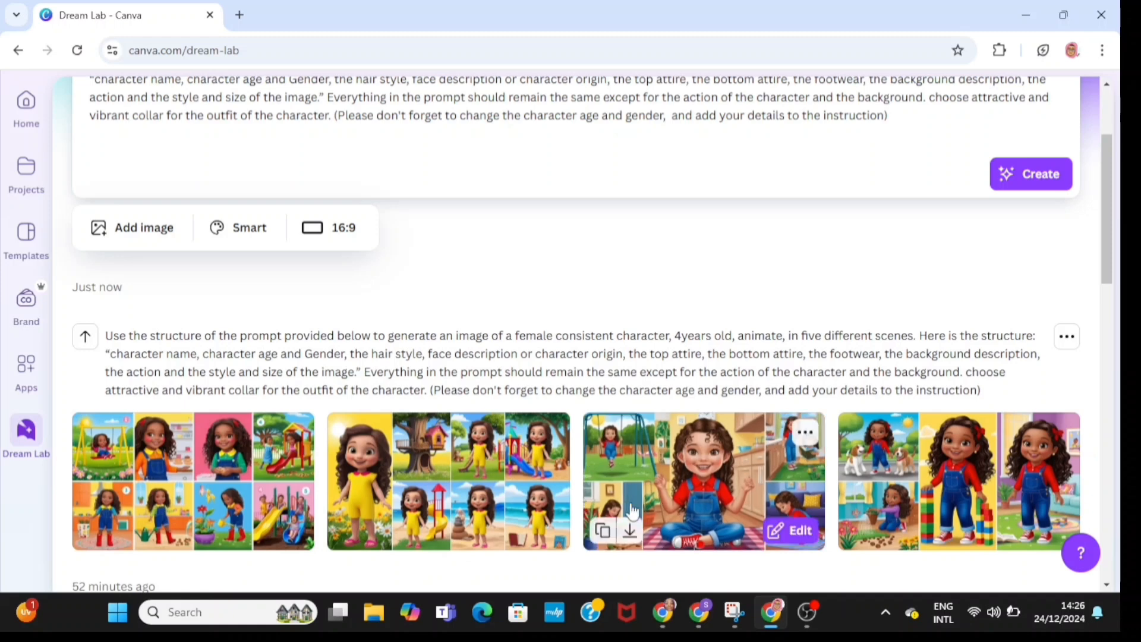
{"action": "mouse_move", "coordinate": [547, 522]}
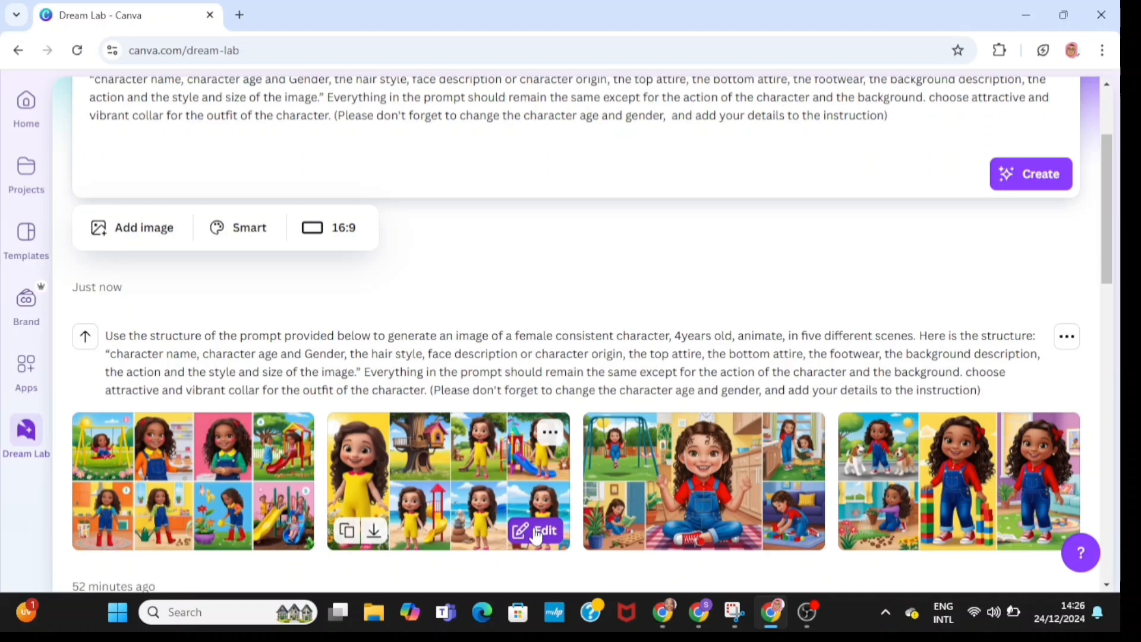
{"action": "mouse_move", "coordinate": [614, 467]}
{"action": "mouse_move", "coordinate": [1047, 538]}
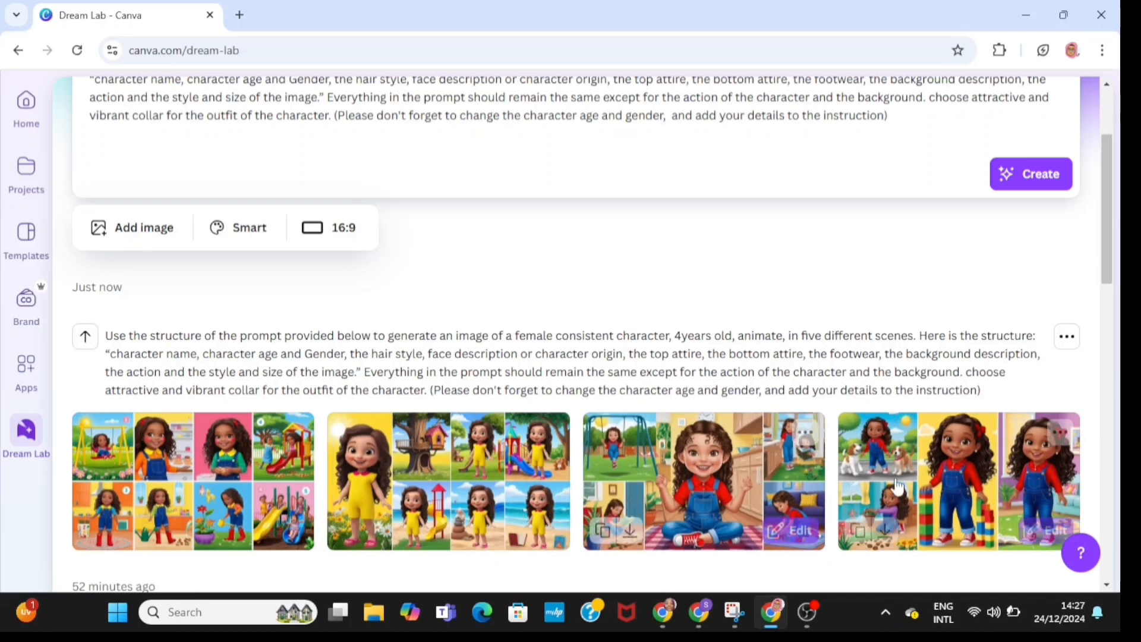
{"action": "left_click", "coordinate": [1048, 537]}
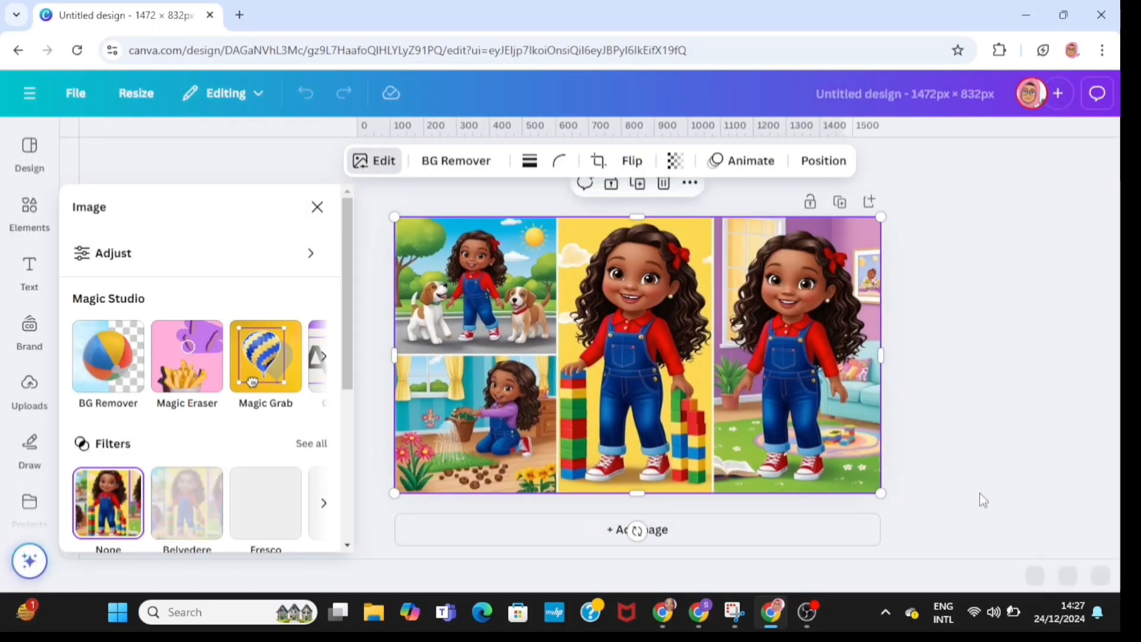
{"action": "left_click_drag", "start_coordinate": [881, 357], "coordinate": [555, 396]}
{"action": "left_click_drag", "start_coordinate": [475, 493], "coordinate": [493, 360]}
- Make a copy of the cropped puppy design at a custom size of 500 x 500 px and open that copy
{"action": "left_click", "coordinate": [143, 94]}
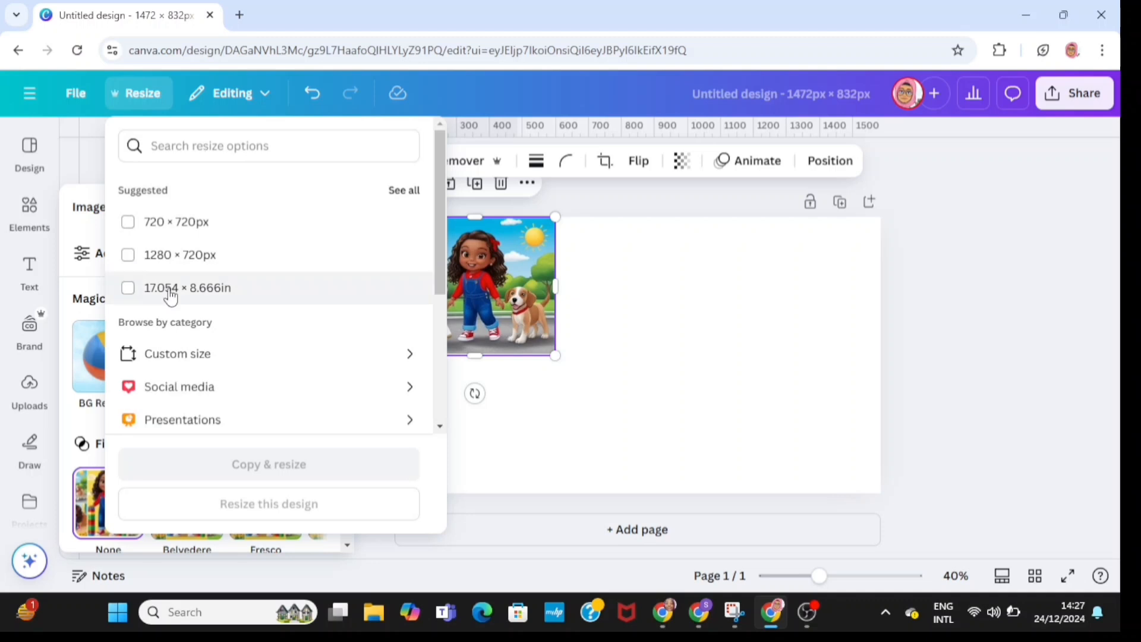
{"action": "left_click", "coordinate": [169, 354]}
{"action": "double_click", "coordinate": [288, 250]}
{"action": "type", "text": "500"}
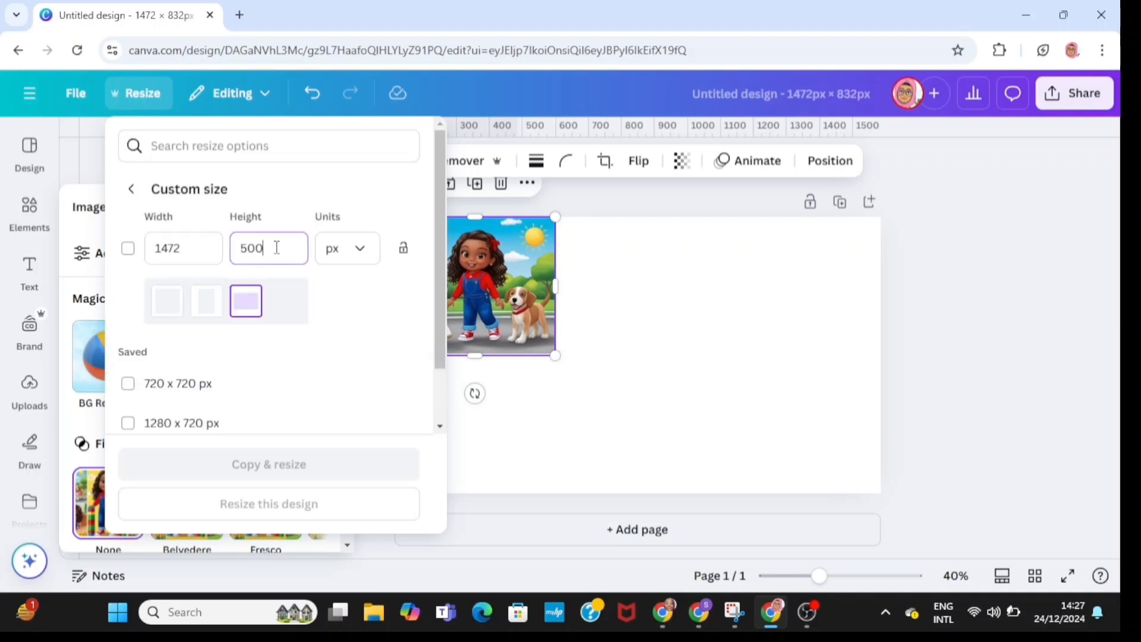
{"action": "double_click", "coordinate": [213, 247]}
{"action": "key", "text": "BackSpace"}
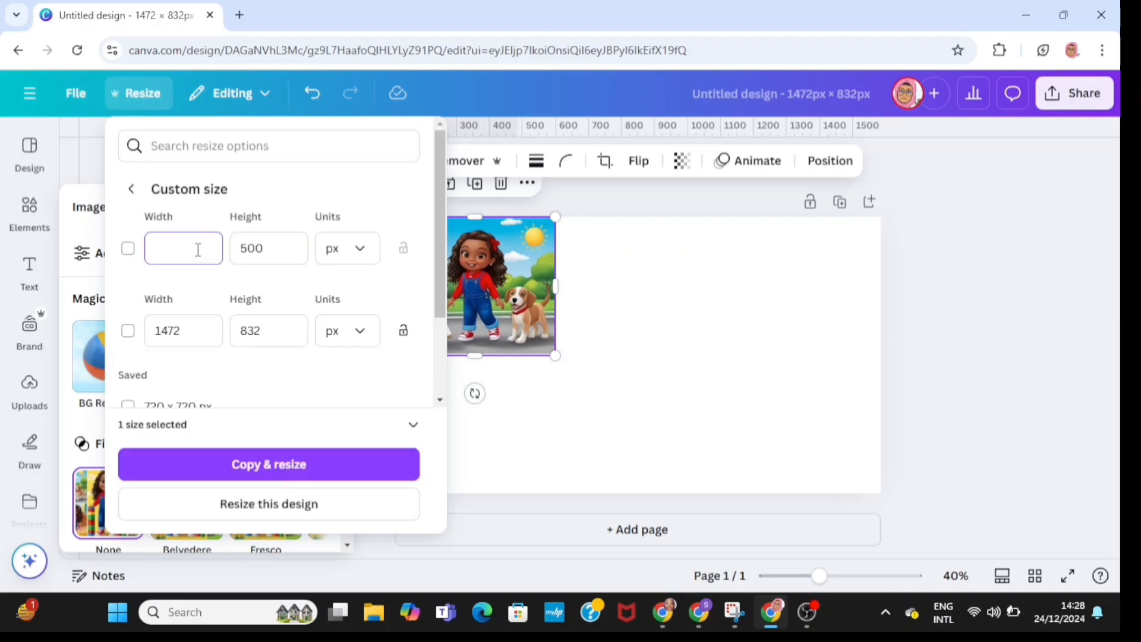
{"action": "type", "text": "500"}
{"action": "left_click", "coordinate": [248, 470]}
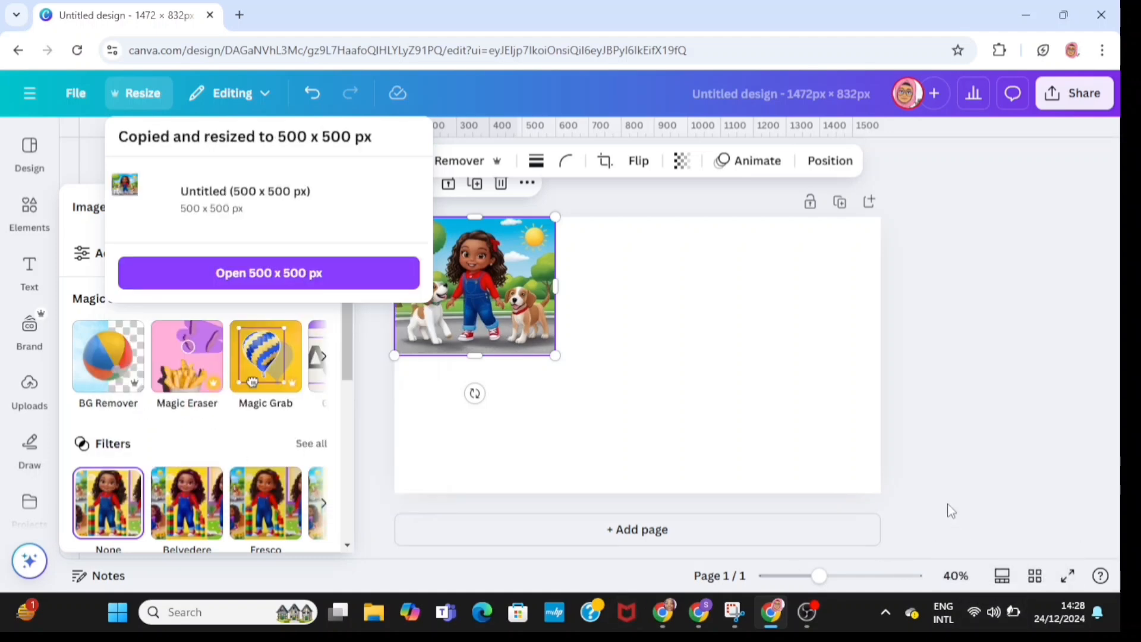
{"action": "left_click", "coordinate": [277, 279]}
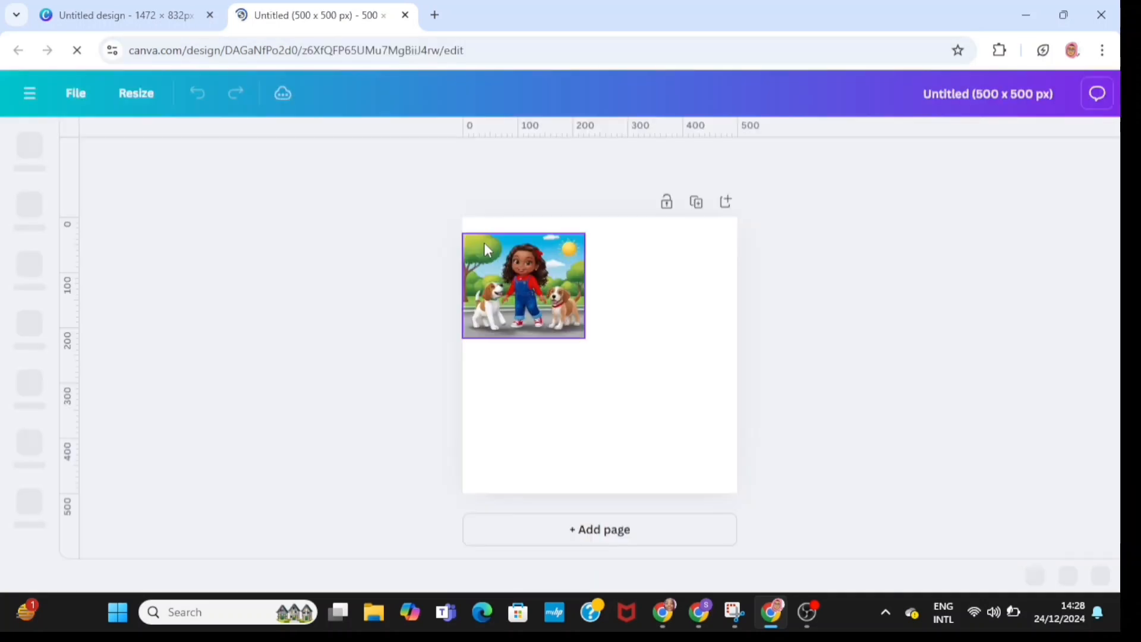
- Enlarge the puppy scene image and set it as the page background so it fills the page
{"action": "left_click", "coordinate": [484, 242]}
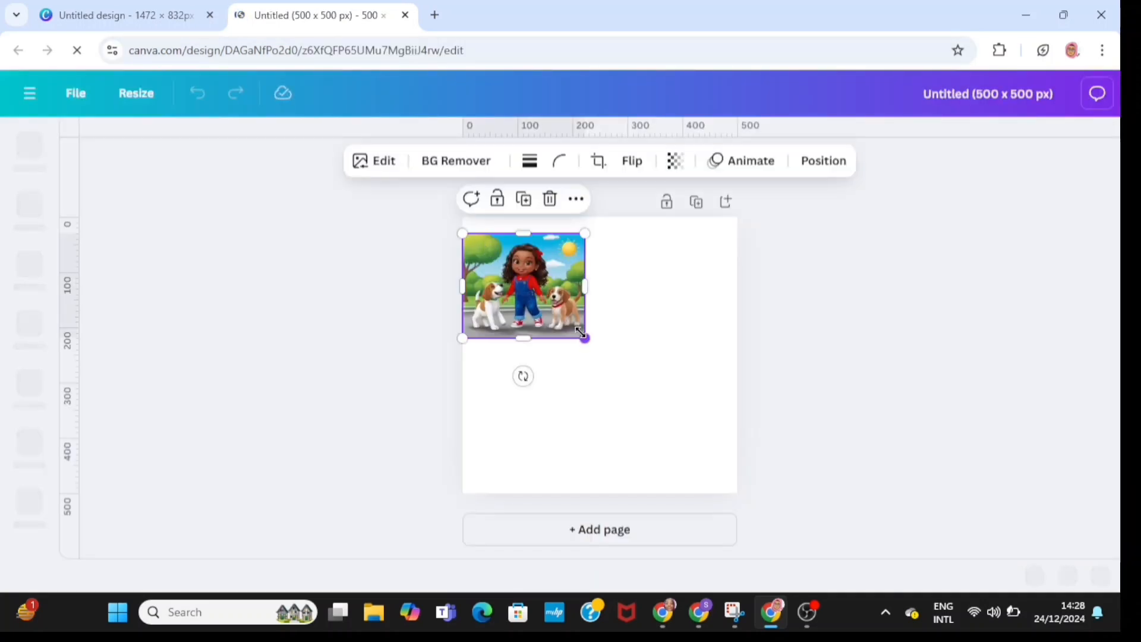
{"action": "left_click_drag", "start_coordinate": [586, 340], "coordinate": [641, 381]}
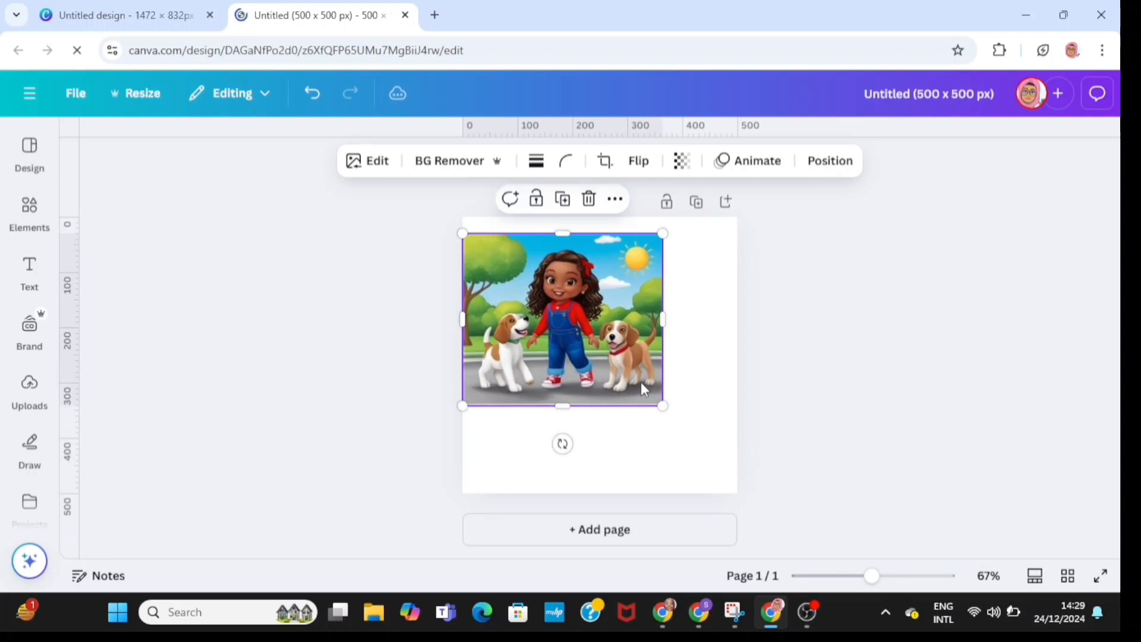
{"action": "right_click", "coordinate": [640, 381]}
{"action": "left_click", "coordinate": [687, 497]}
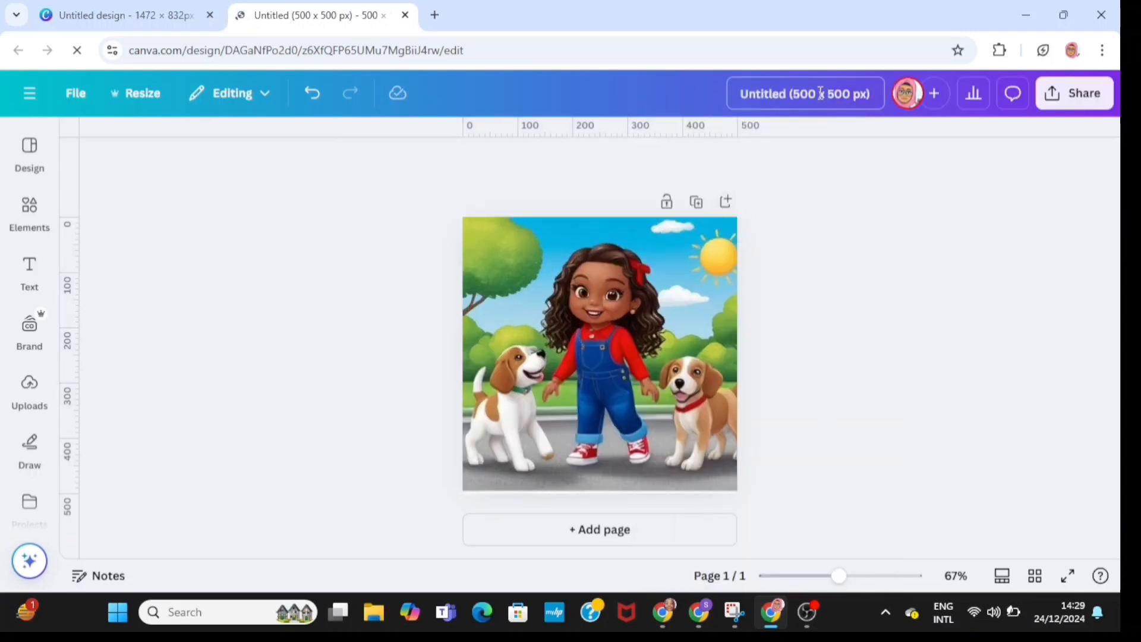
- Rename the design as Lima 1 and download it as a PNG at 500 x 500 px
{"action": "left_click", "coordinate": [818, 92]}
{"action": "type", "text": "Lima 1"}
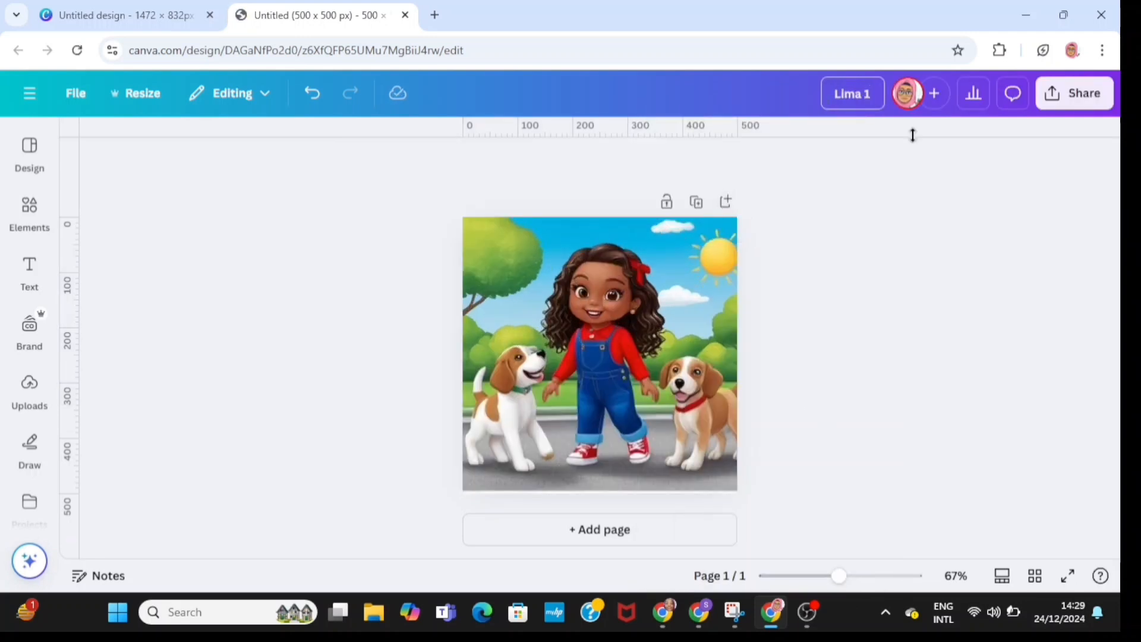
{"action": "left_click", "coordinate": [1070, 95]}
{"action": "left_click", "coordinate": [823, 427]}
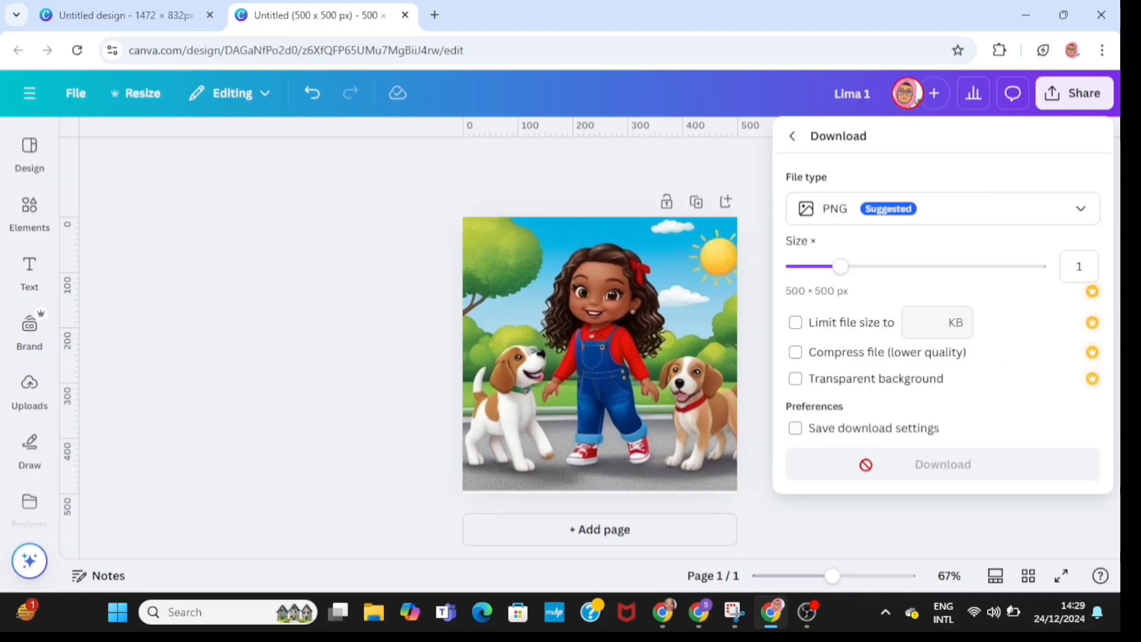
{"action": "left_click", "coordinate": [883, 467]}
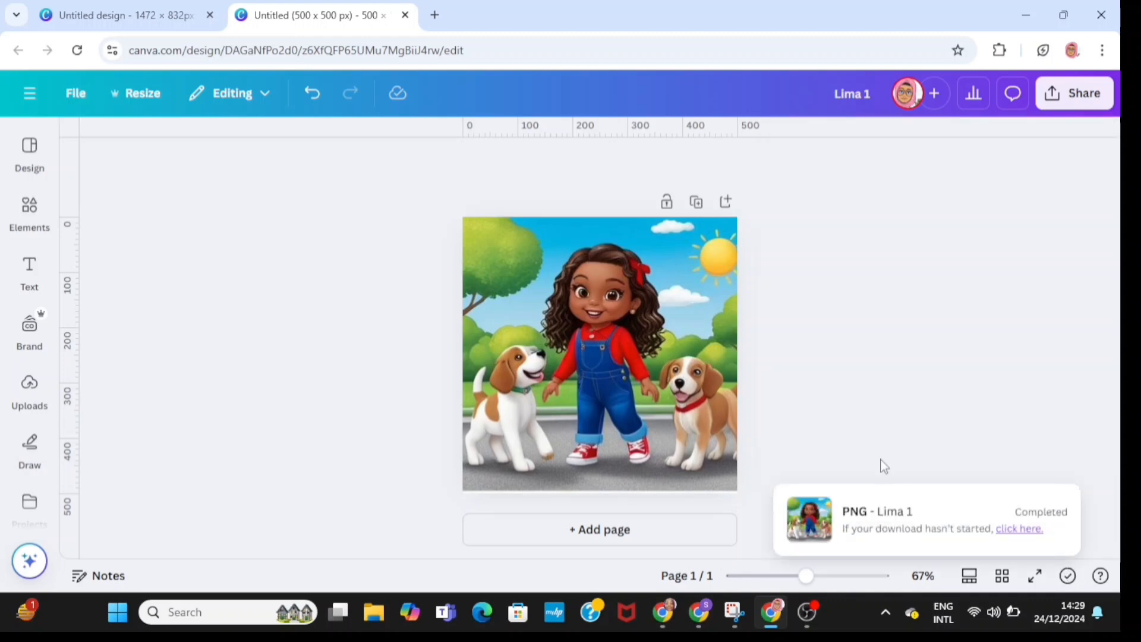
- Close the 500 x 500 px design, undo the crop in the original collage and recrop it to the plant-watering scene
{"action": "left_click", "coordinate": [149, 21]}
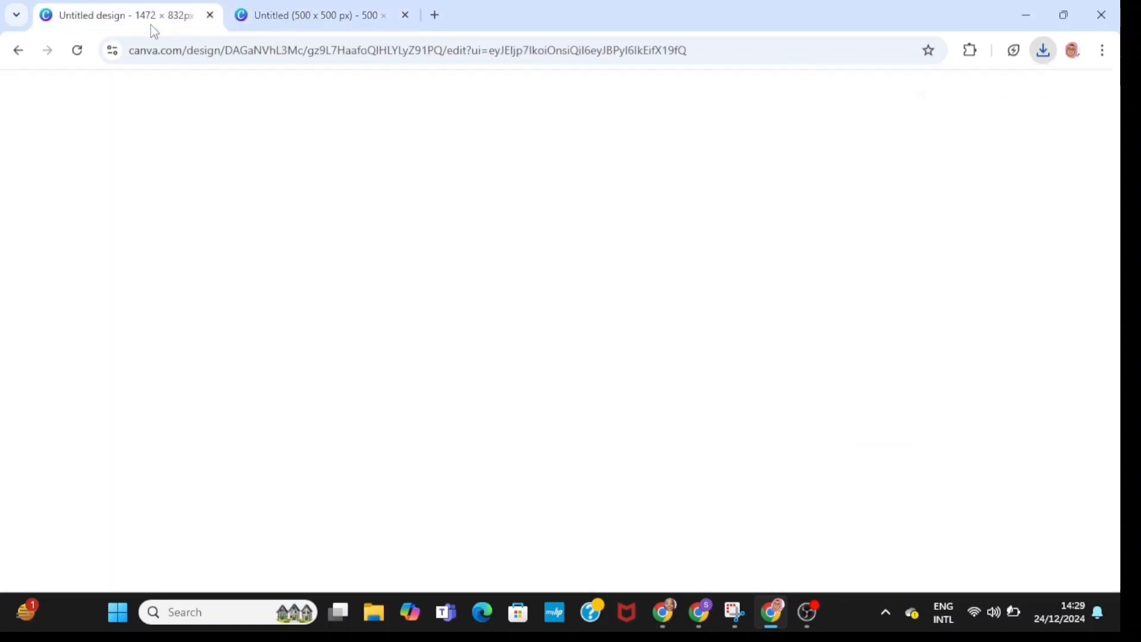
{"action": "left_click", "coordinate": [405, 15]}
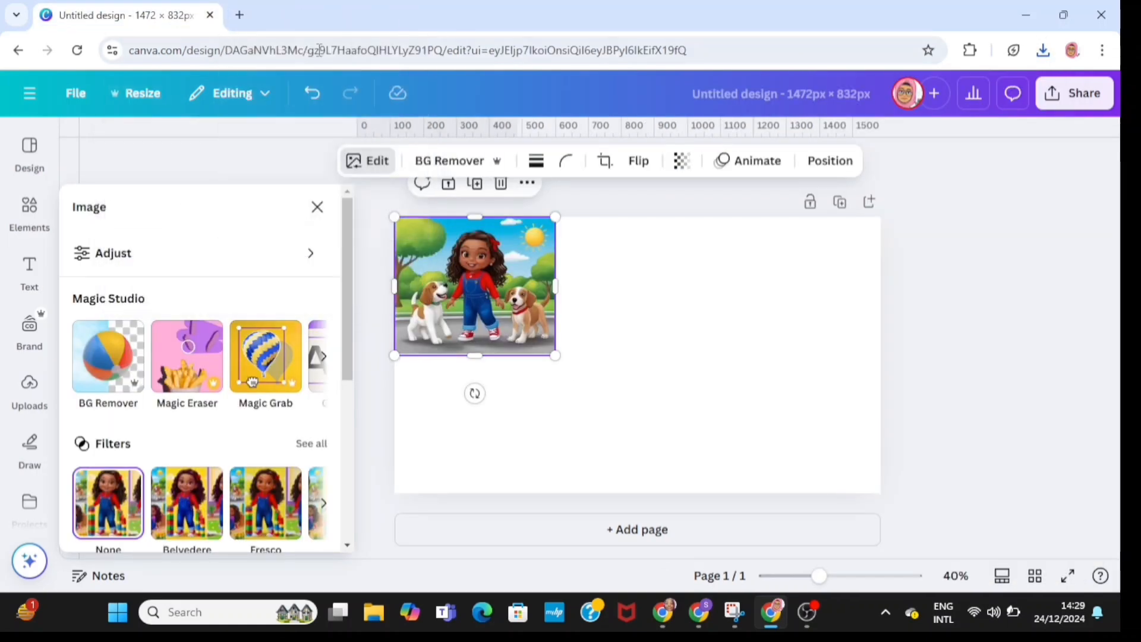
{"action": "left_click", "coordinate": [313, 95]}
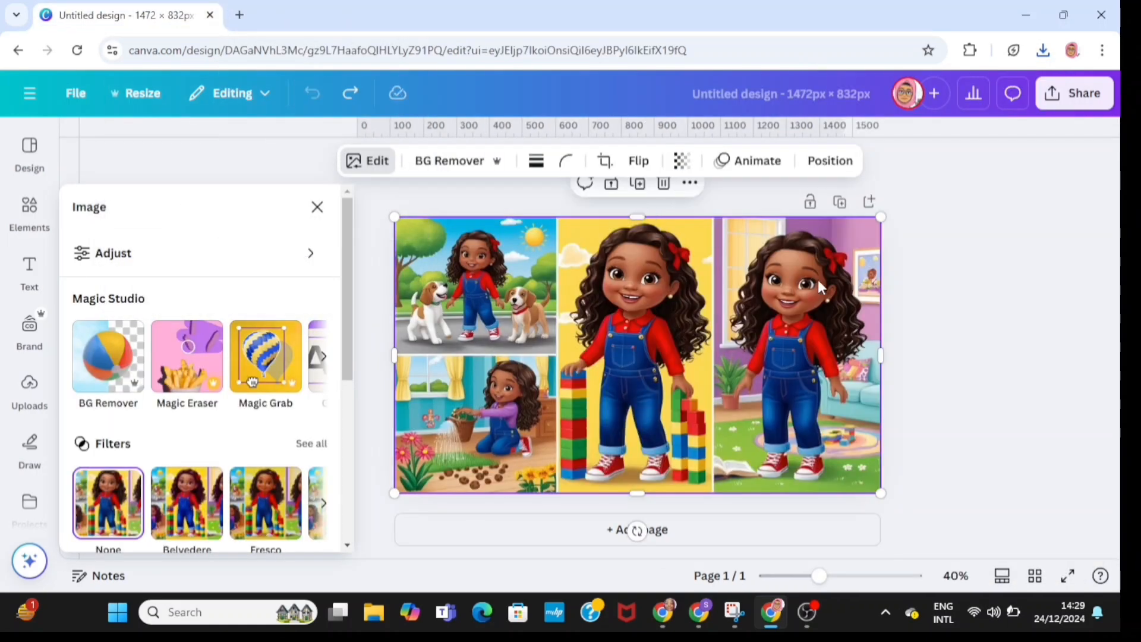
{"action": "left_click_drag", "start_coordinate": [880, 355], "coordinate": [555, 405]}
{"action": "left_click_drag", "start_coordinate": [476, 217], "coordinate": [476, 349]}
- Copy the plant-watering design to a custom size of 500 x 500 px and open the resized copy
{"action": "left_click", "coordinate": [137, 93]}
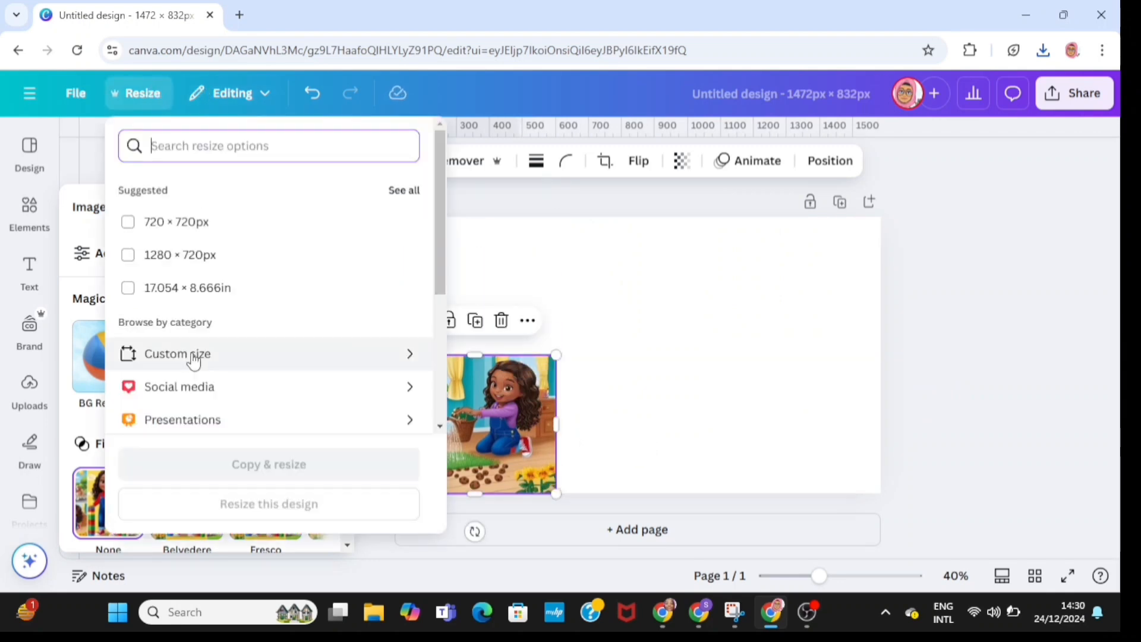
{"action": "left_click", "coordinate": [191, 353]}
{"action": "left_click", "coordinate": [199, 247]}
{"action": "type", "text": "500"}
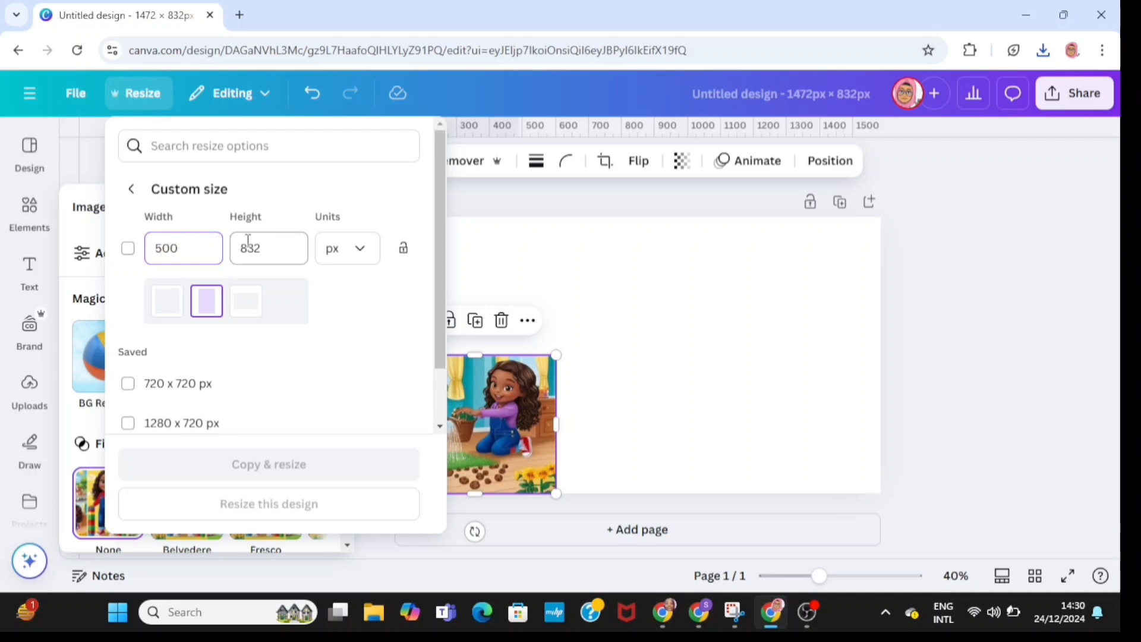
{"action": "left_click", "coordinate": [249, 244]}
{"action": "key", "text": "BackSpace"}
{"action": "type", "text": "500"}
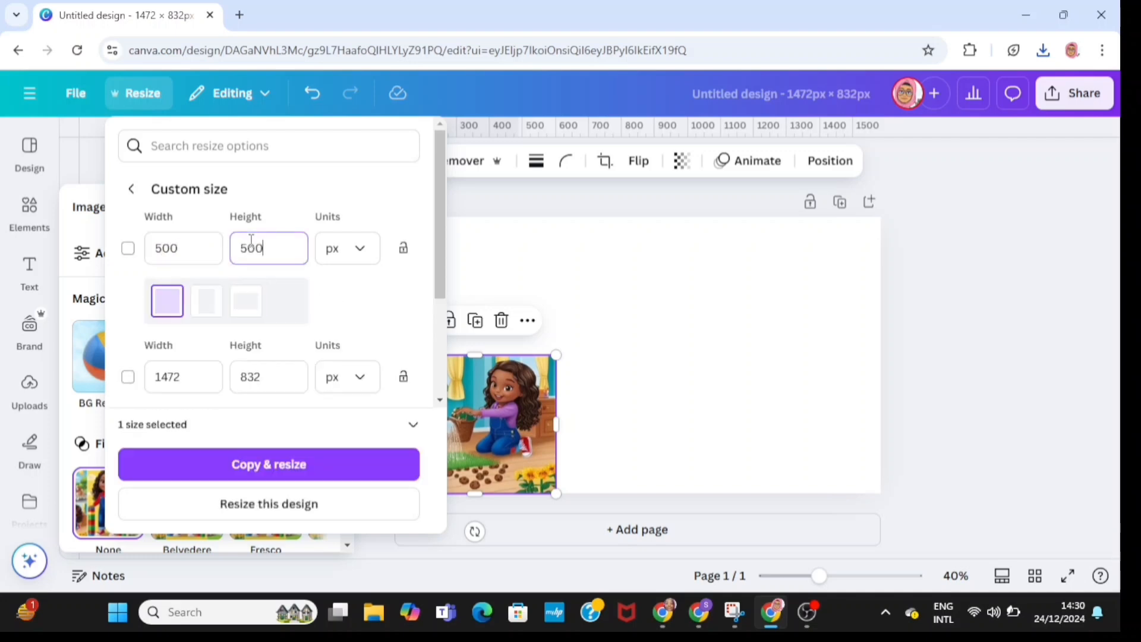
{"action": "left_click", "coordinate": [269, 466]}
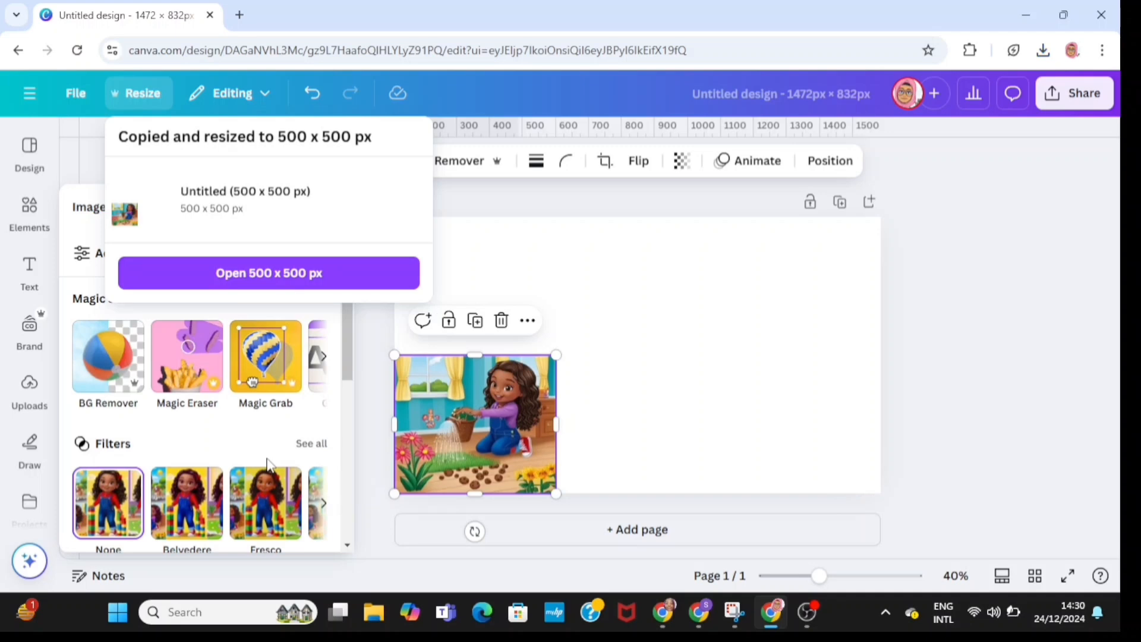
{"action": "left_click", "coordinate": [274, 272]}
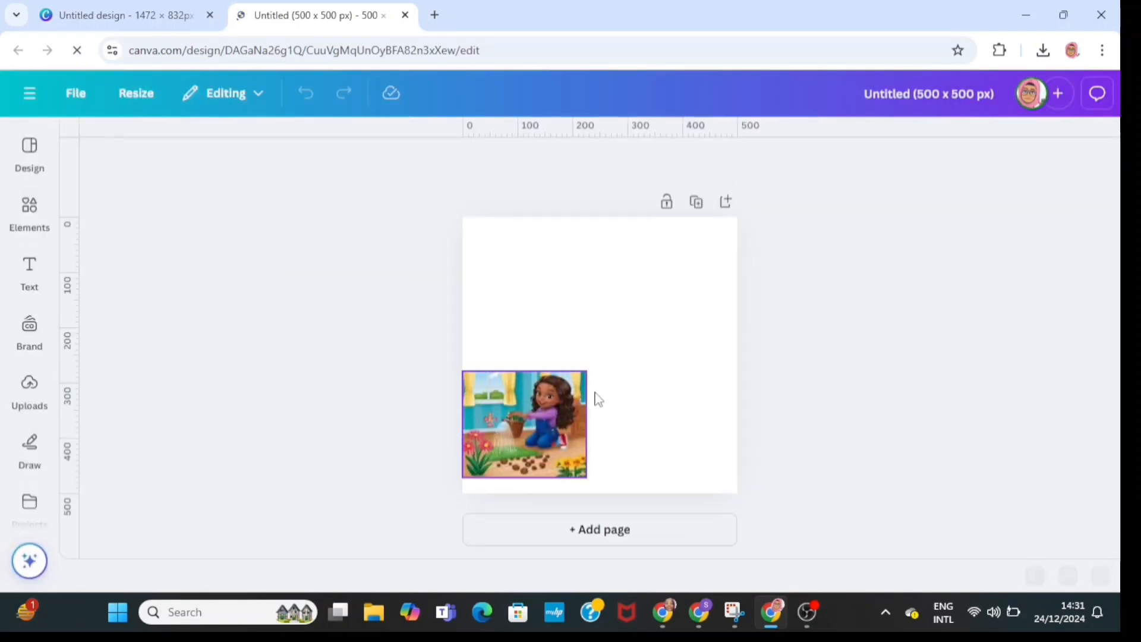
- Enlarge the plant-watering scene image and set it as the page background so it fills the page
{"action": "left_click", "coordinate": [582, 374]}
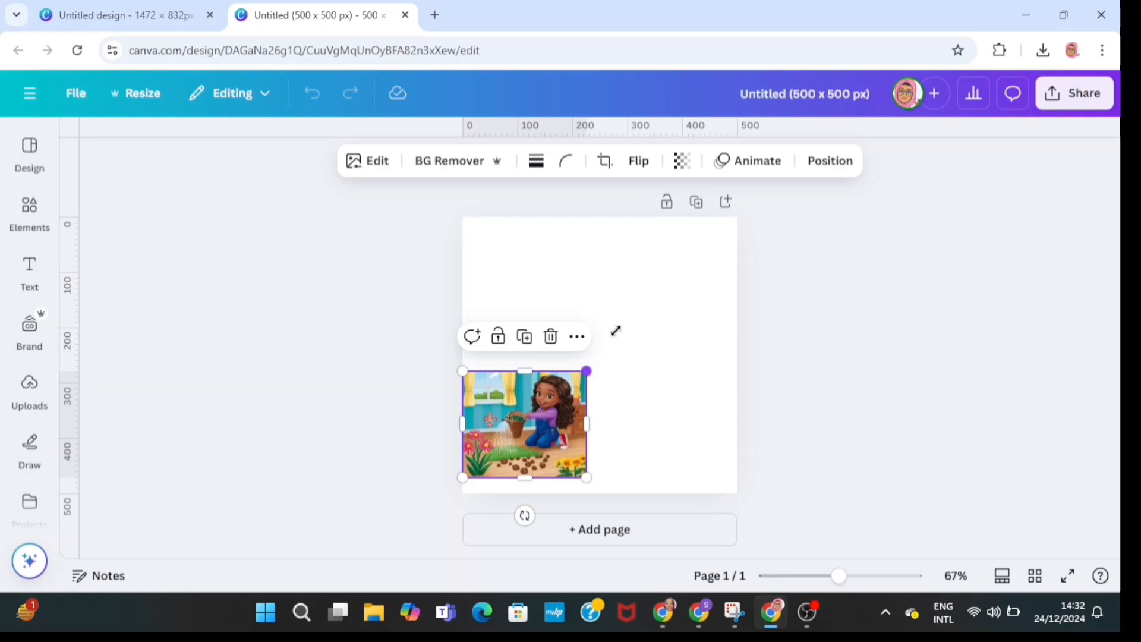
{"action": "left_click_drag", "start_coordinate": [616, 331], "coordinate": [662, 304]}
{"action": "right_click", "coordinate": [611, 372]}
{"action": "left_click", "coordinate": [688, 502]}
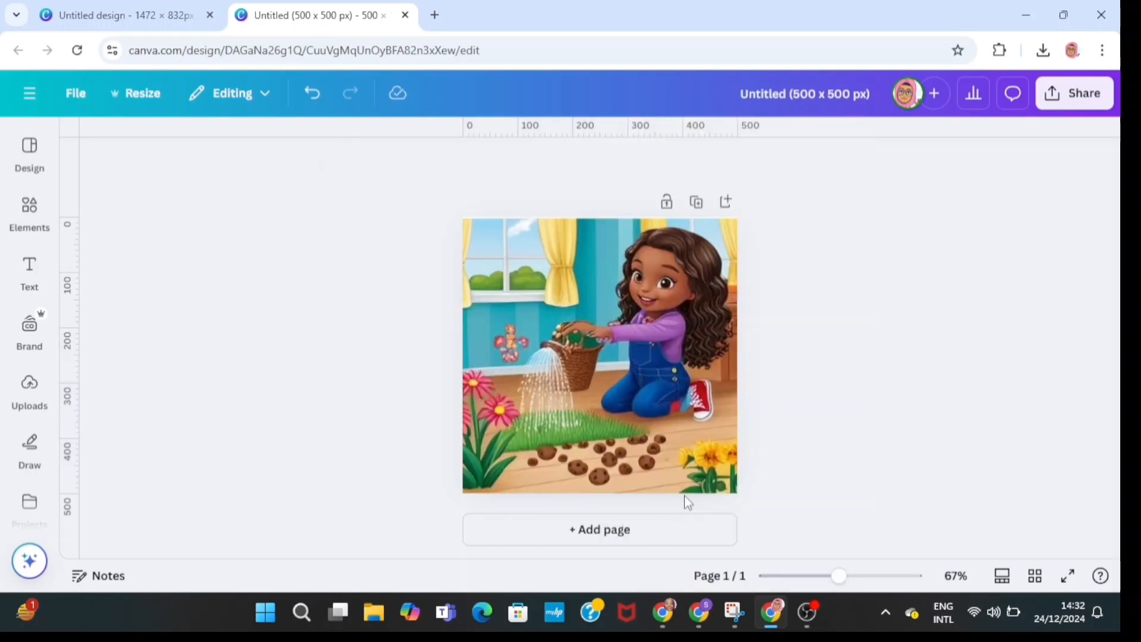
- Rename the design as Lima 2 and download it as a PNG
{"action": "left_click", "coordinate": [823, 95]}
{"action": "key", "text": "BackSpace"}
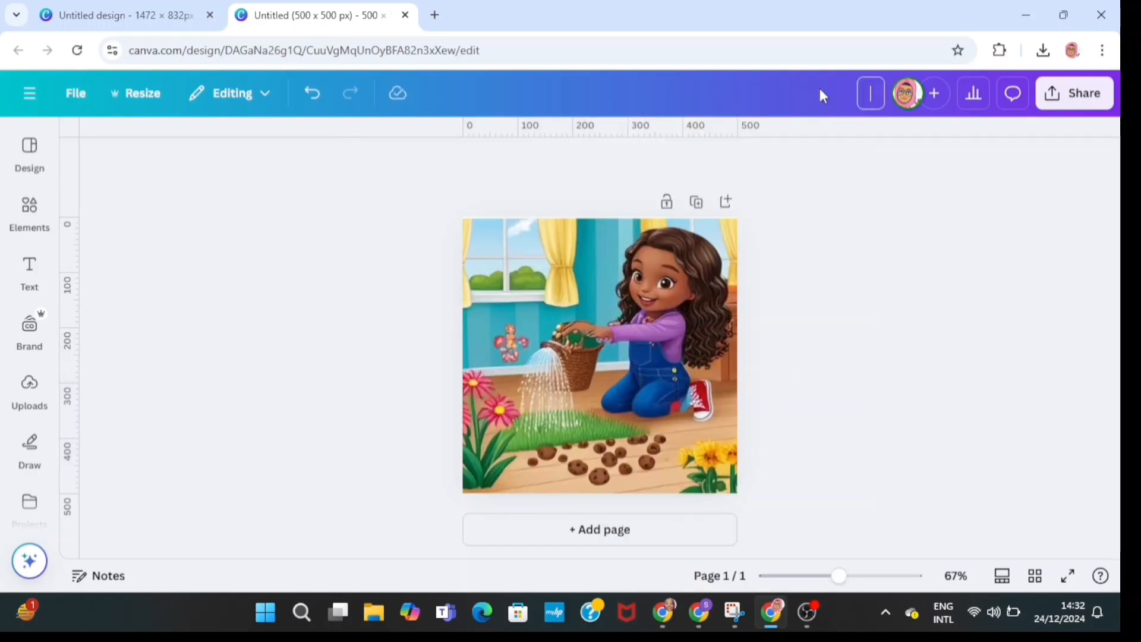
{"action": "type", "text": "Lima 2"}
{"action": "key", "text": "Return"}
{"action": "left_click", "coordinate": [1073, 95]}
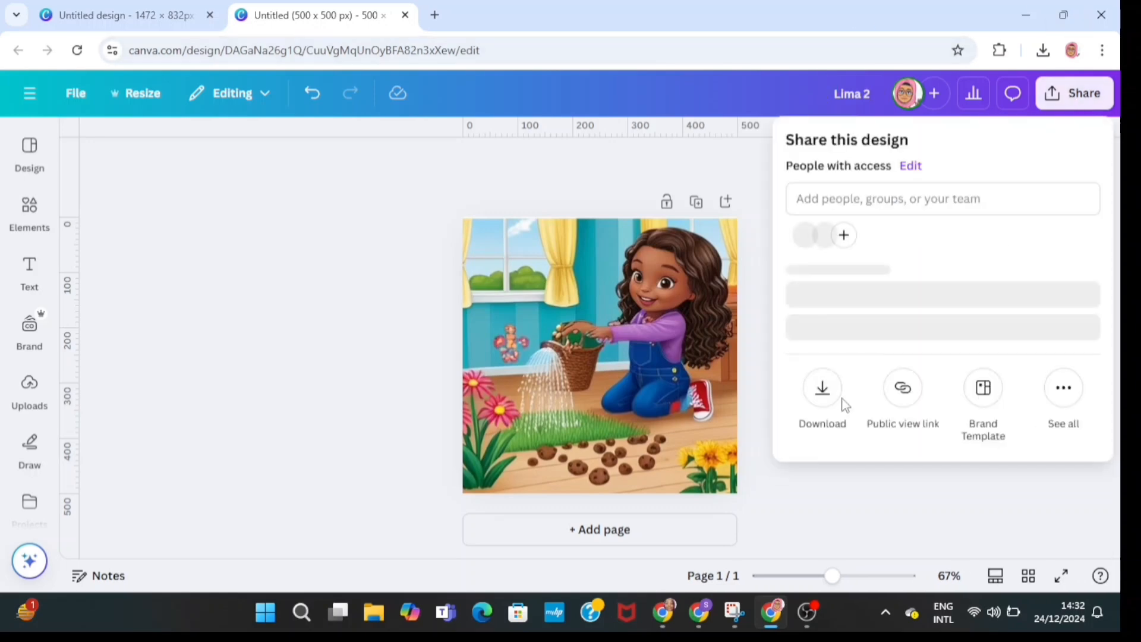
{"action": "left_click", "coordinate": [838, 399]}
{"action": "left_click", "coordinate": [932, 463]}
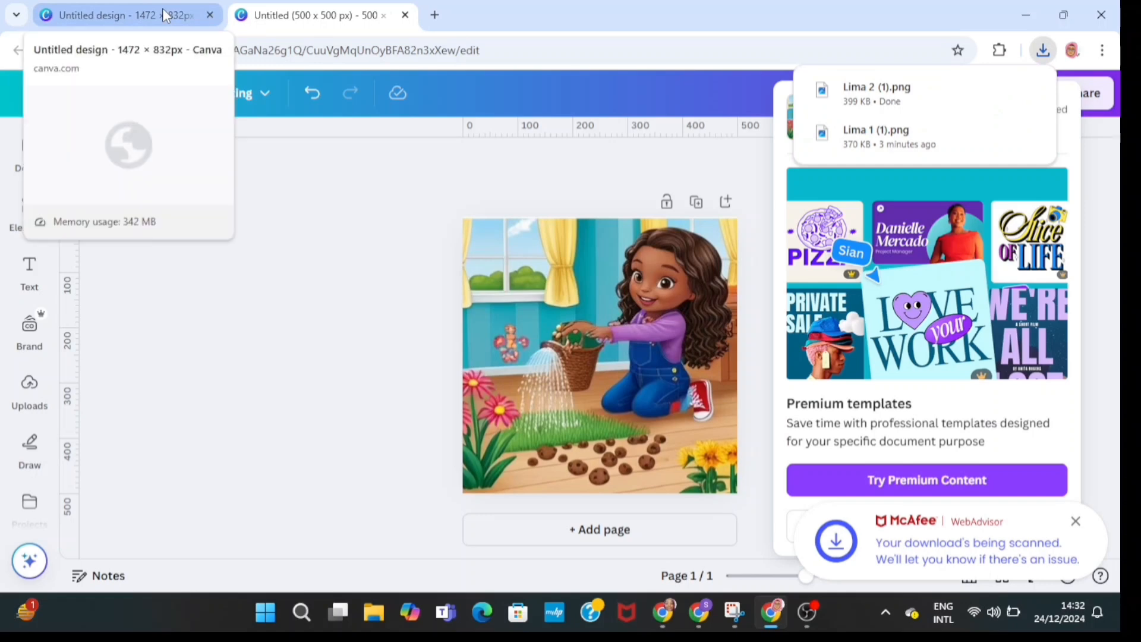
- Return to the original 1472 × 832 px design, undo the crop and recrop the collage to the building-blocks scene
{"action": "left_click", "coordinate": [164, 12]}
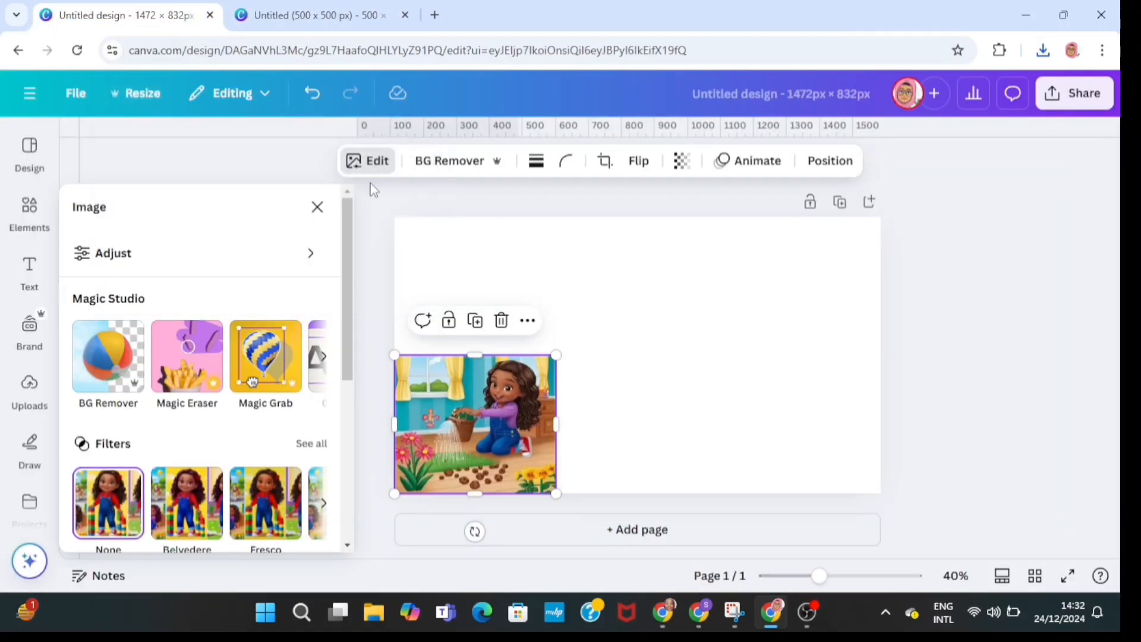
{"action": "left_click", "coordinate": [313, 97]}
{"action": "left_click", "coordinate": [313, 95]}
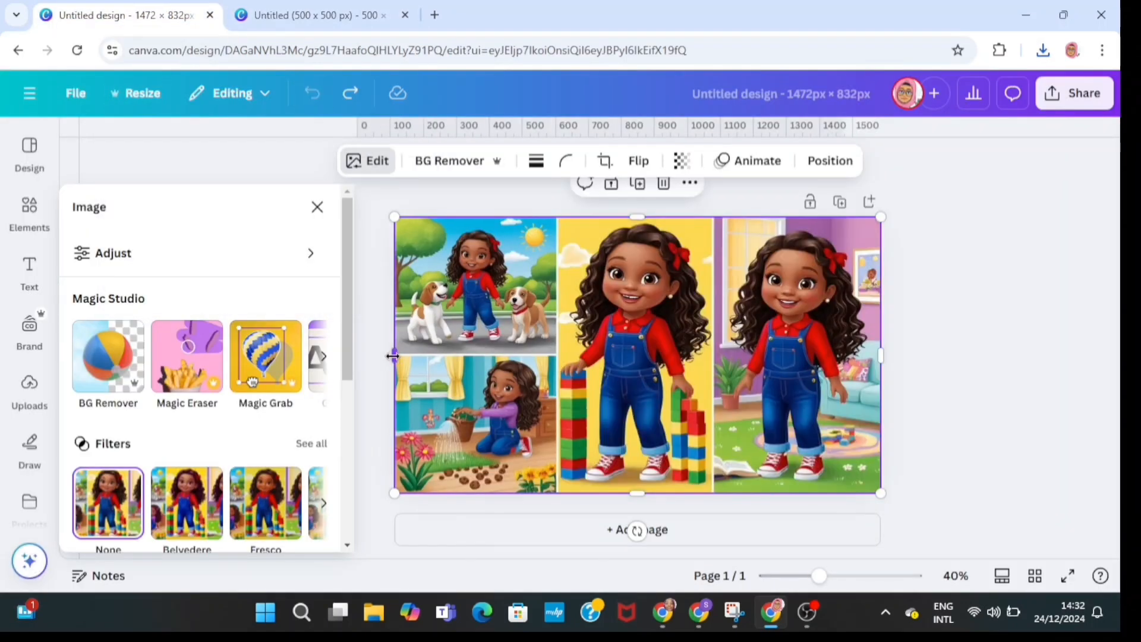
{"action": "left_click_drag", "start_coordinate": [393, 355], "coordinate": [560, 356]}
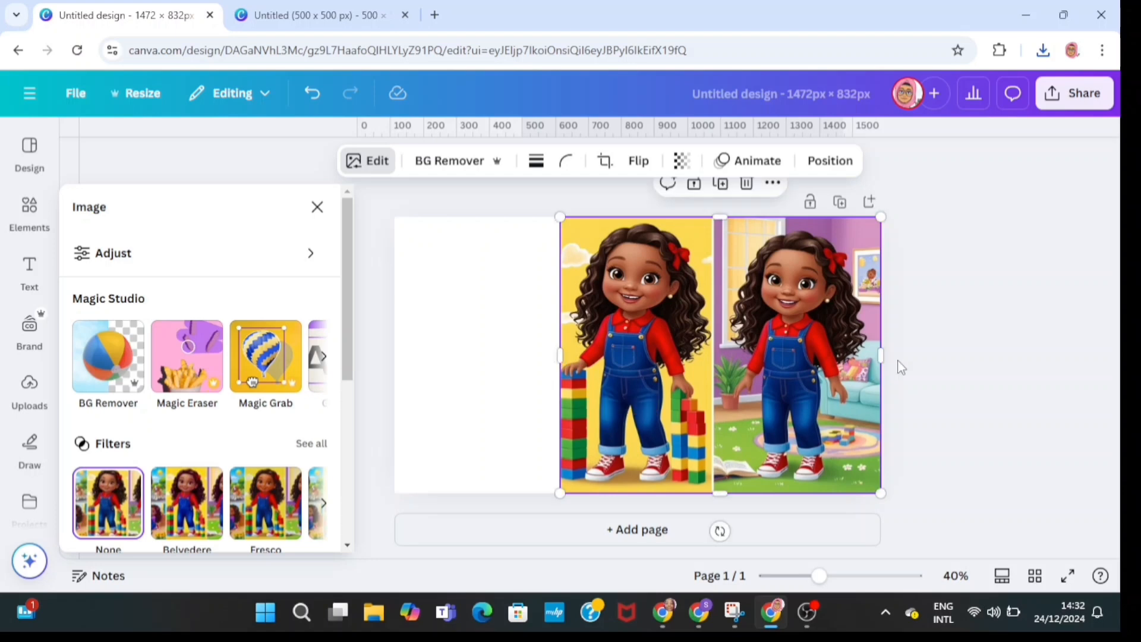
{"action": "left_click_drag", "start_coordinate": [879, 352], "coordinate": [713, 366]}
- Copy the building-blocks design to a custom size of 500 x 500 px, open the copy and close the Lima 2 design
{"action": "left_click", "coordinate": [136, 93]}
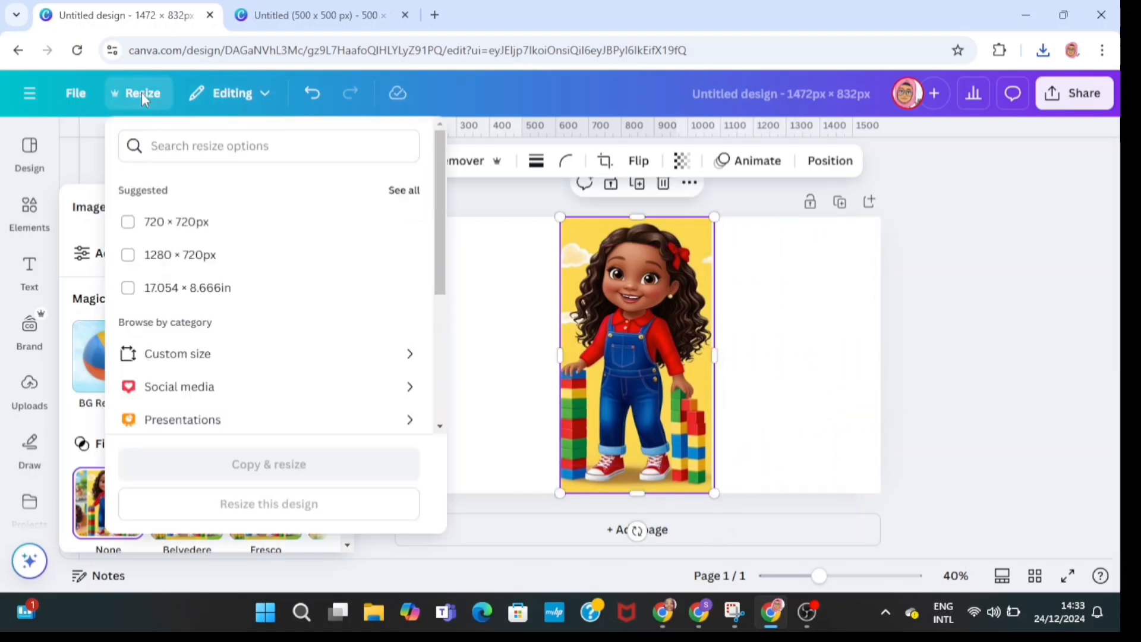
{"action": "left_click", "coordinate": [173, 352]}
{"action": "double_click", "coordinate": [186, 247]}
{"action": "key", "text": "BackSpace"}
{"action": "type", "text": "500"}
{"action": "double_click", "coordinate": [252, 248]}
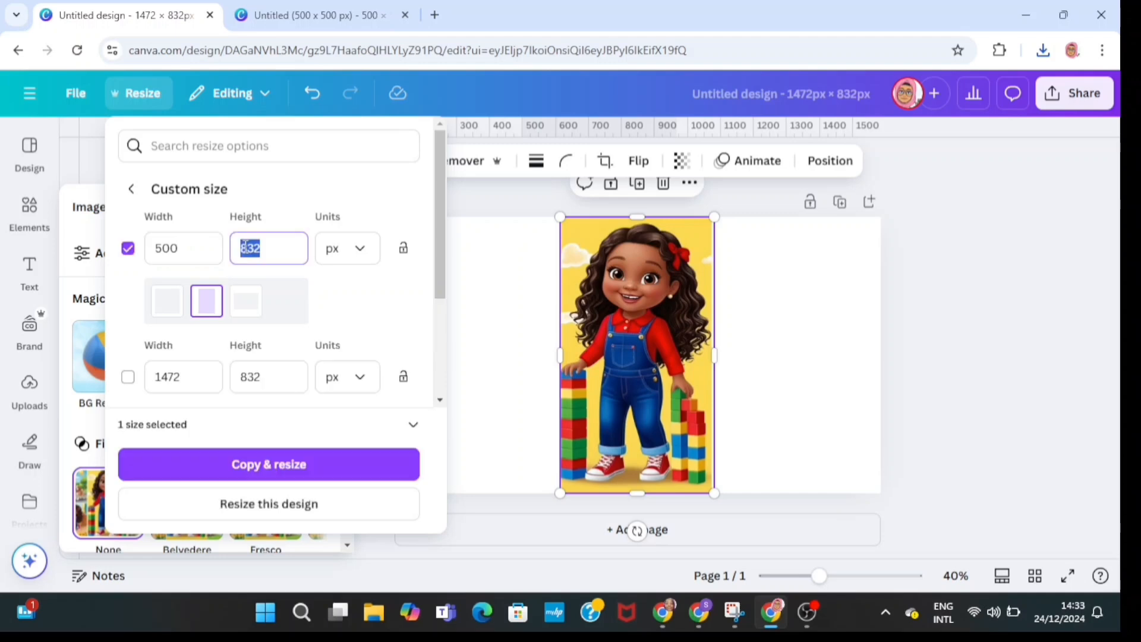
{"action": "key", "text": "BackSpace"}
{"action": "type", "text": "500"}
{"action": "left_click", "coordinate": [265, 466]}
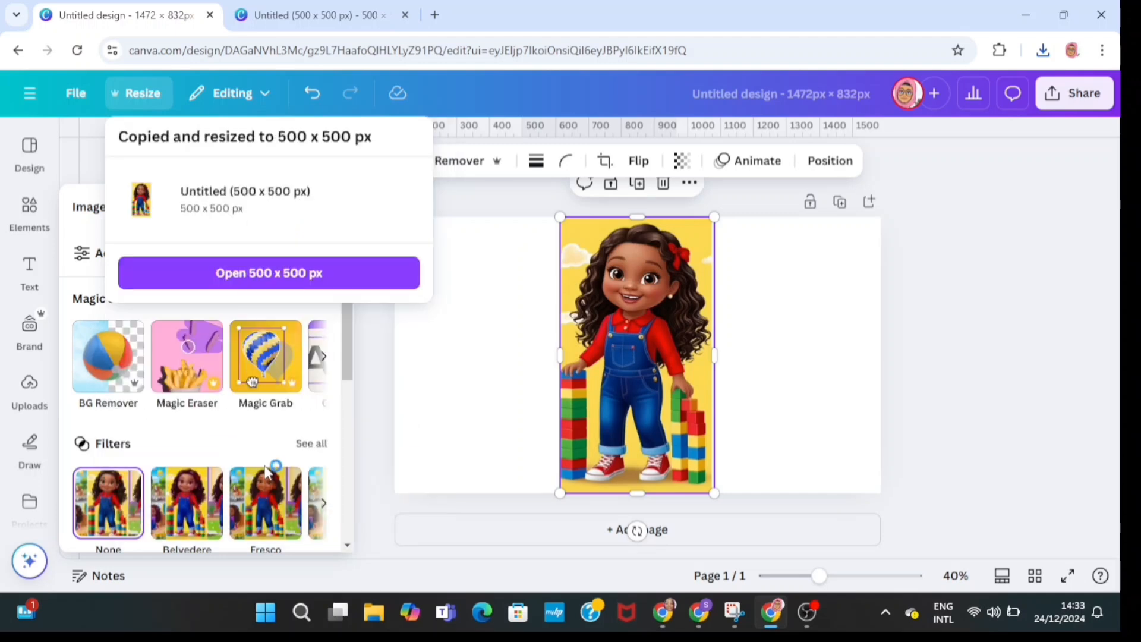
{"action": "left_click", "coordinate": [298, 287]}
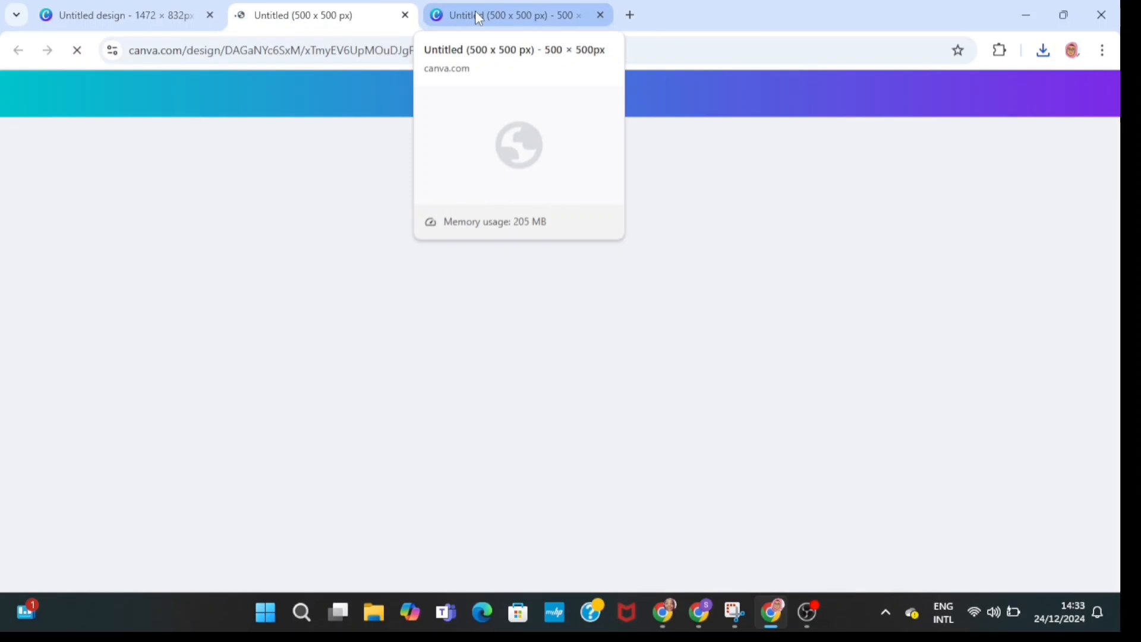
{"action": "left_click", "coordinate": [601, 15]}
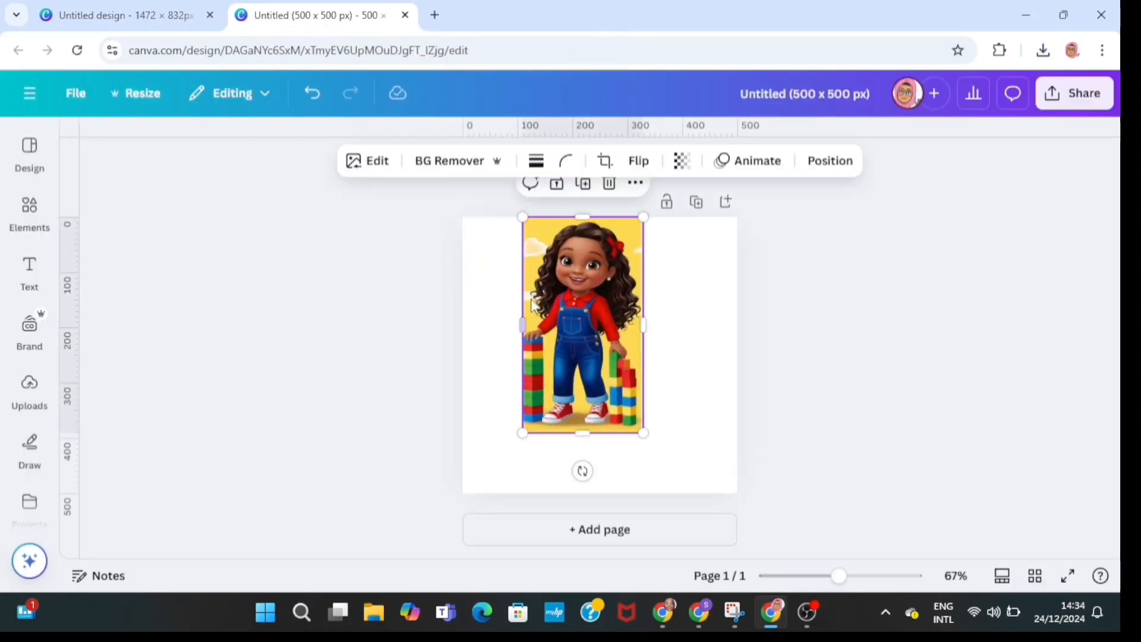
- Enlarge the building-blocks image to the full page height and adjust its side crops to show only that scene
{"action": "left_click_drag", "start_coordinate": [517, 323], "coordinate": [564, 366]}
{"action": "left_click_drag", "start_coordinate": [590, 250], "coordinate": [594, 218]}
{"action": "left_click_drag", "start_coordinate": [584, 463], "coordinate": [584, 492]}
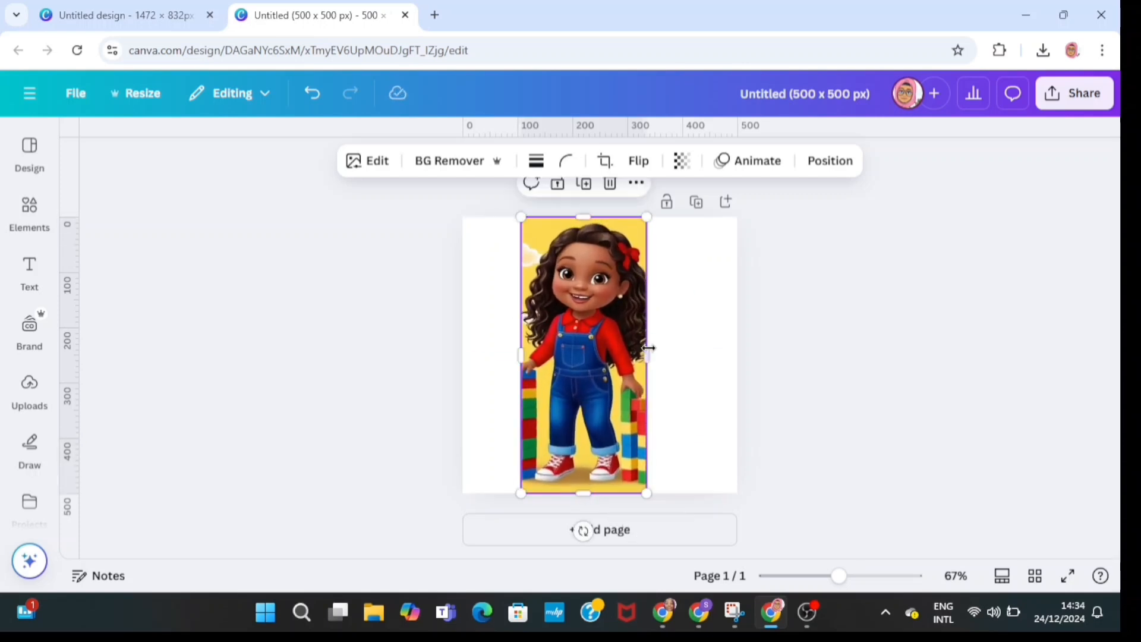
{"action": "left_click_drag", "start_coordinate": [641, 344], "coordinate": [739, 356]}
{"action": "mouse_move", "coordinate": [521, 354]}
{"action": "left_mouse_down"}
{"action": "mouse_move", "coordinate": [451, 357]}
{"action": "mouse_move", "coordinate": [505, 368]}
{"action": "left_mouse_up"}
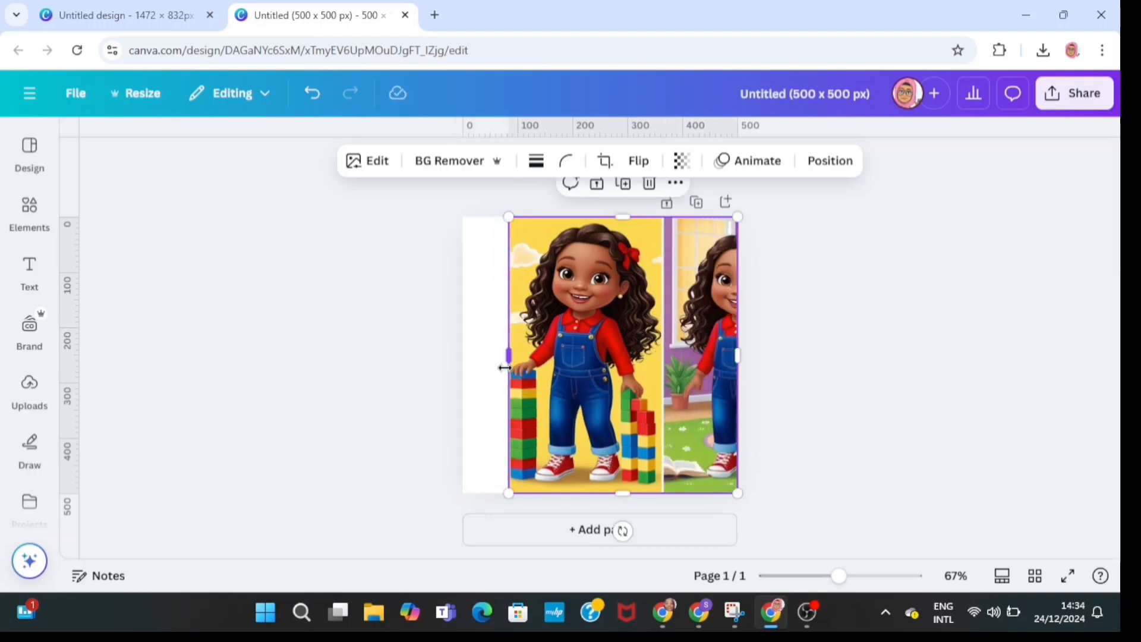
{"action": "left_click_drag", "start_coordinate": [740, 358], "coordinate": [669, 349]}
{"action": "left_click_drag", "start_coordinate": [504, 355], "coordinate": [503, 355]}
{"action": "left_click", "coordinate": [800, 415]}
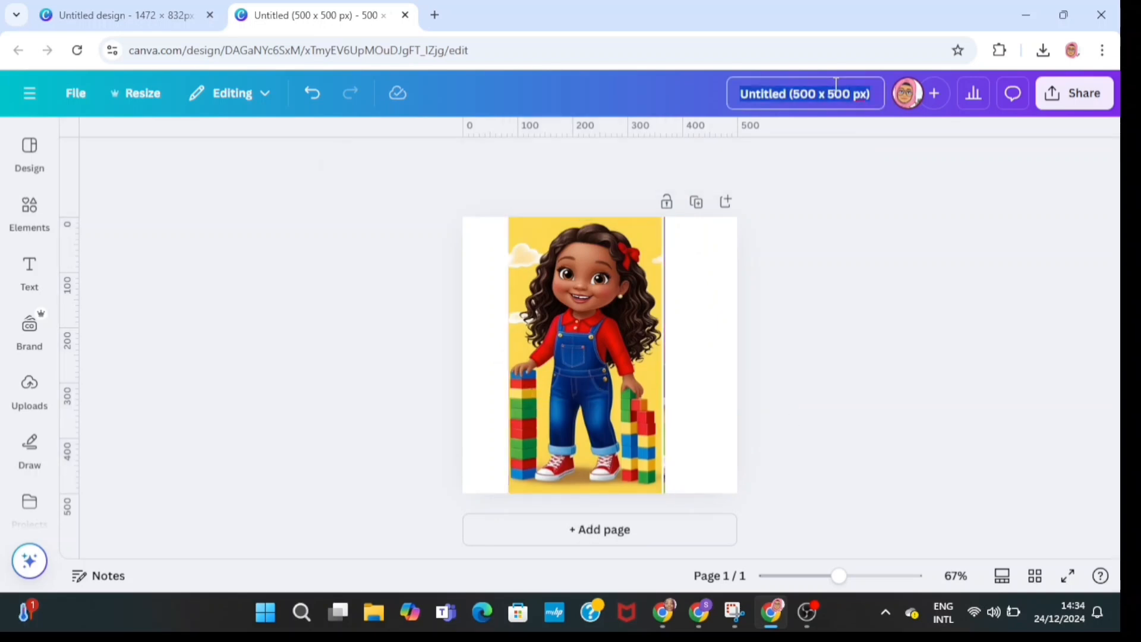
- Rename the design as Lima 3 and download it as a PNG
{"action": "type", "text": "Lima 3"}
{"action": "left_click", "coordinate": [1064, 95]}
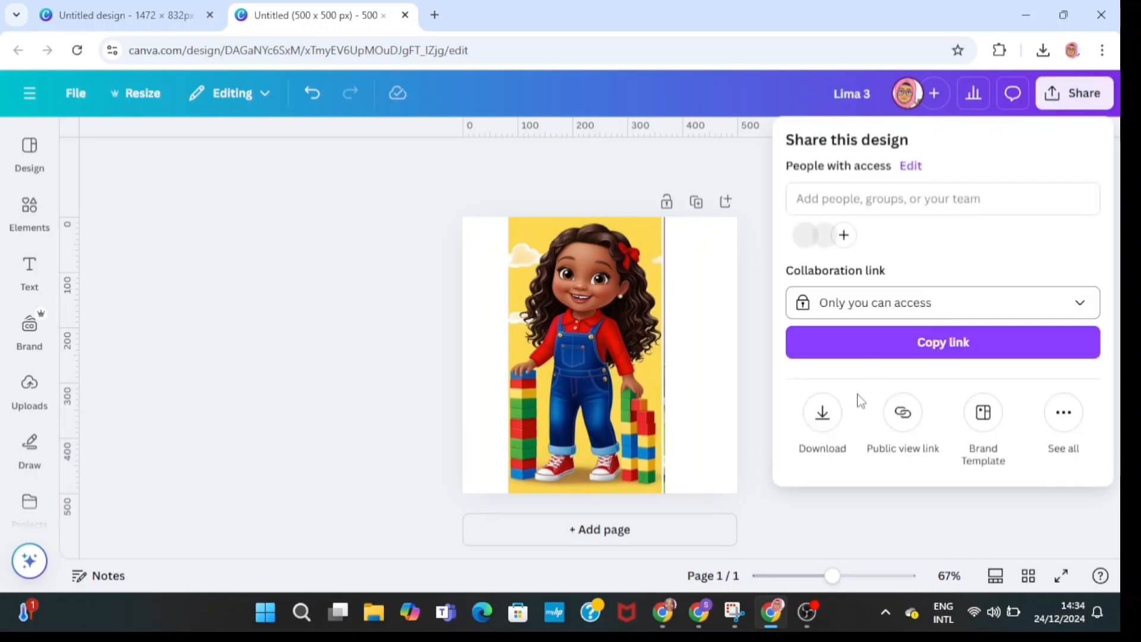
{"action": "left_click", "coordinate": [822, 412]}
{"action": "left_click", "coordinate": [898, 465]}
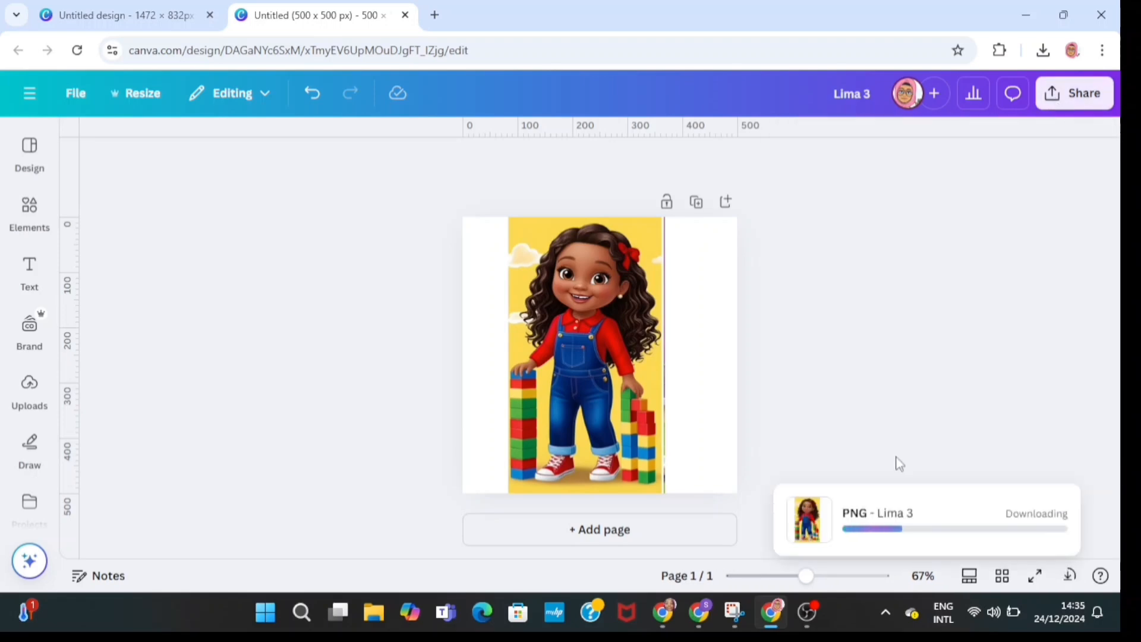
- Close the Lima 3 design, undo the last crop in the original collage and recrop it to the living-room scene
{"action": "left_click", "coordinate": [409, 77]}
{"action": "left_click", "coordinate": [404, 15]}
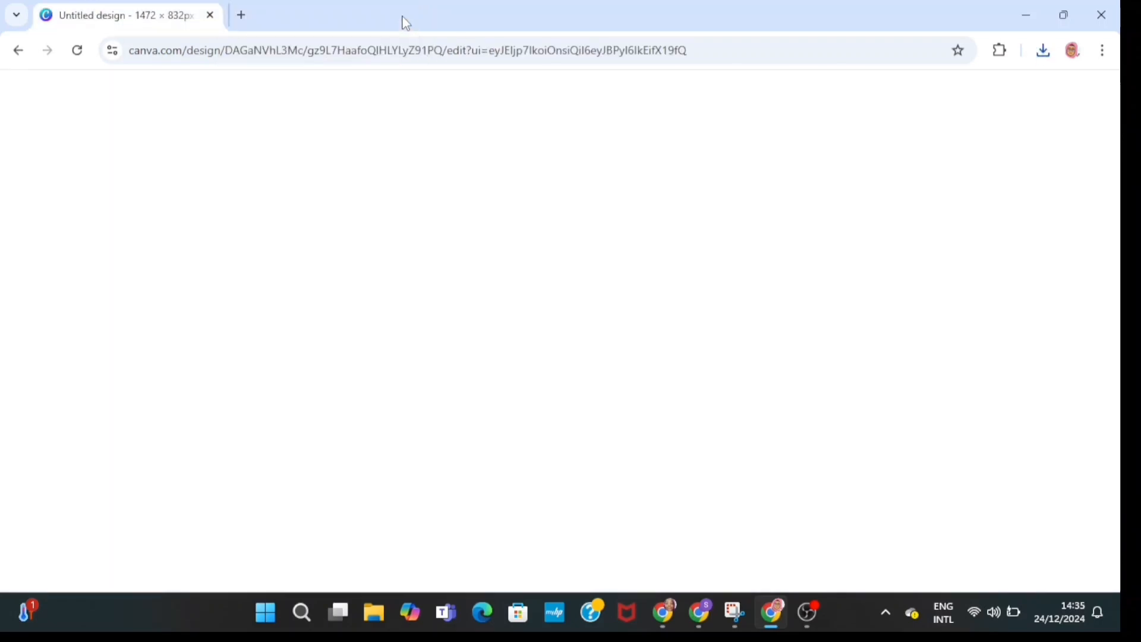
{"action": "left_click", "coordinate": [311, 104]}
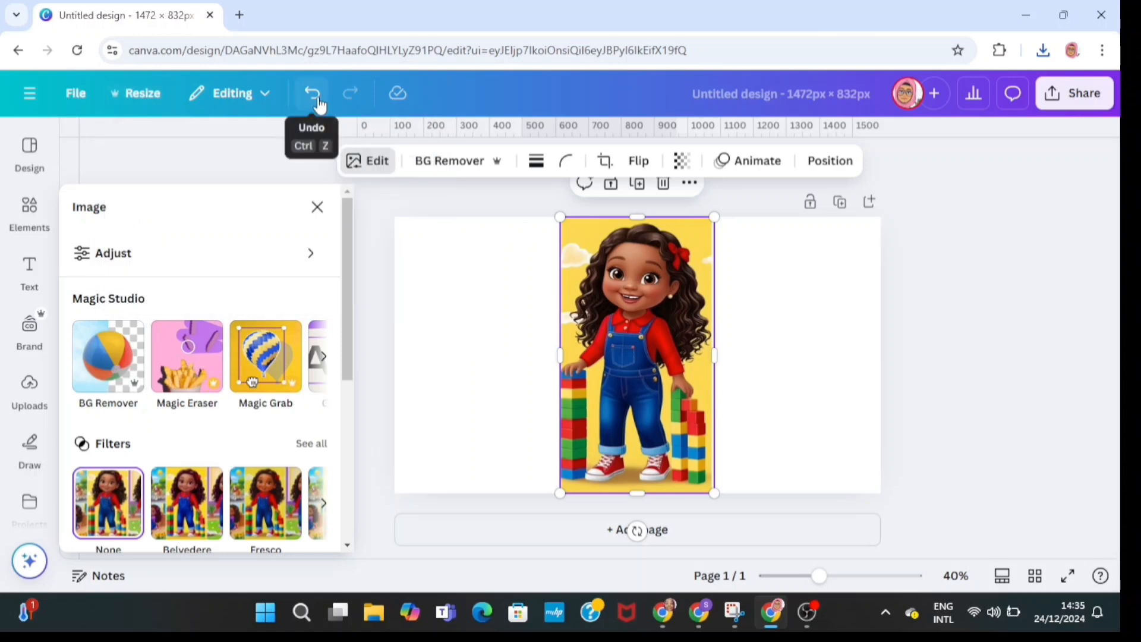
{"action": "left_click", "coordinate": [313, 95]}
{"action": "left_click_drag", "start_coordinate": [560, 355], "coordinate": [721, 370]}
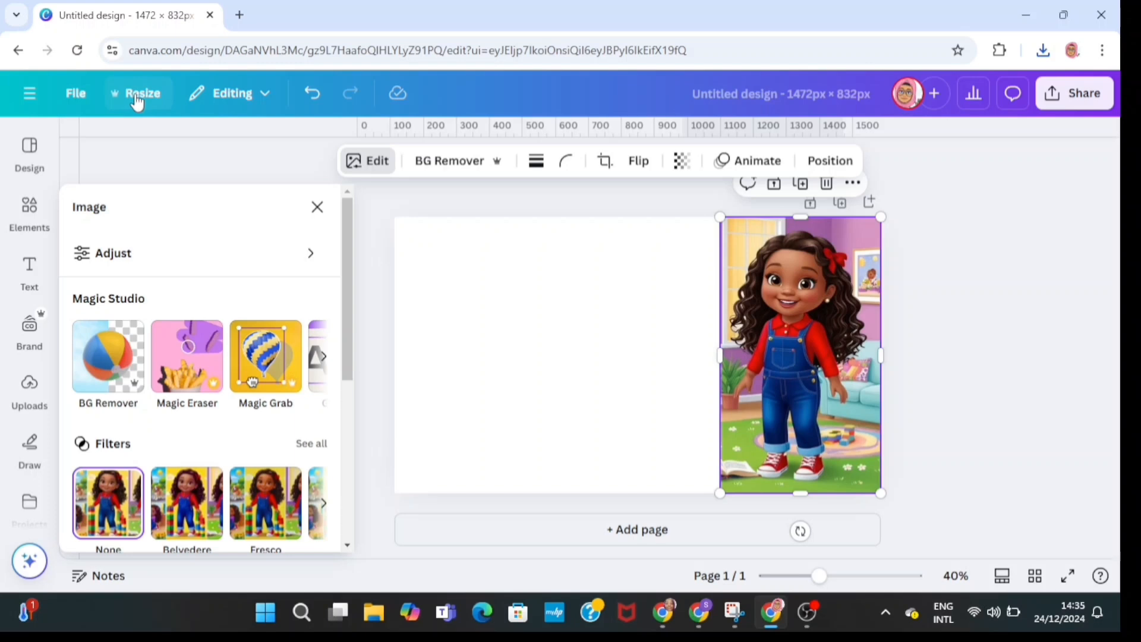
- Copy the living-room design to a custom size of 500 x 500 px and open the resized copy
{"action": "left_click", "coordinate": [138, 98]}
{"action": "left_click", "coordinate": [169, 354]}
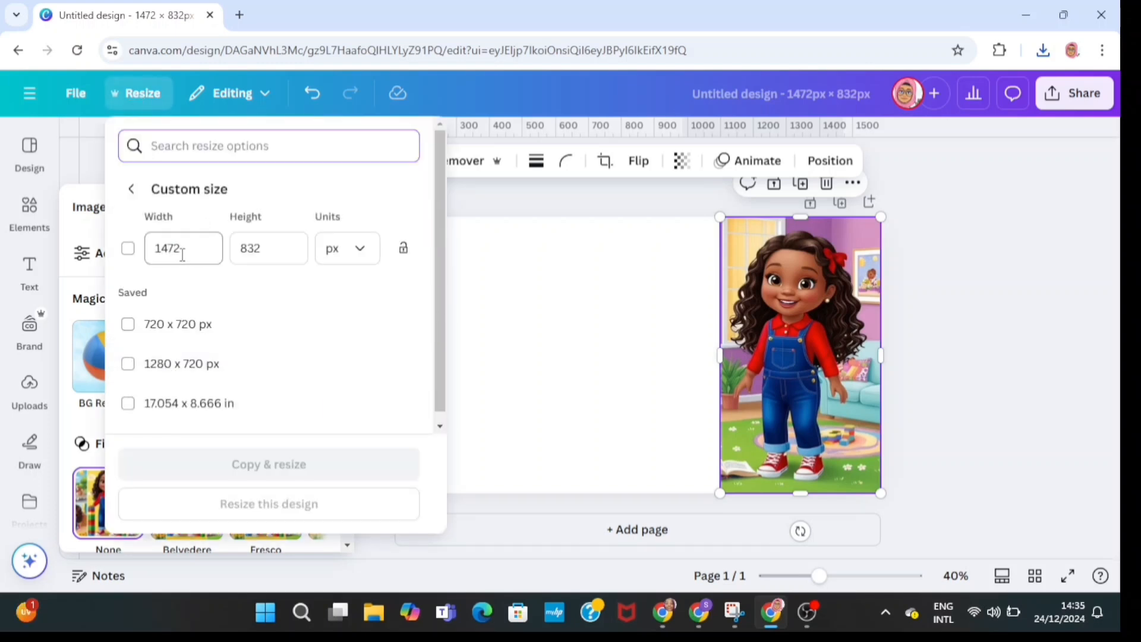
{"action": "left_click", "coordinate": [183, 255]}
{"action": "type", "text": "500"}
{"action": "left_click", "coordinate": [252, 245]}
{"action": "type", "text": "5"}
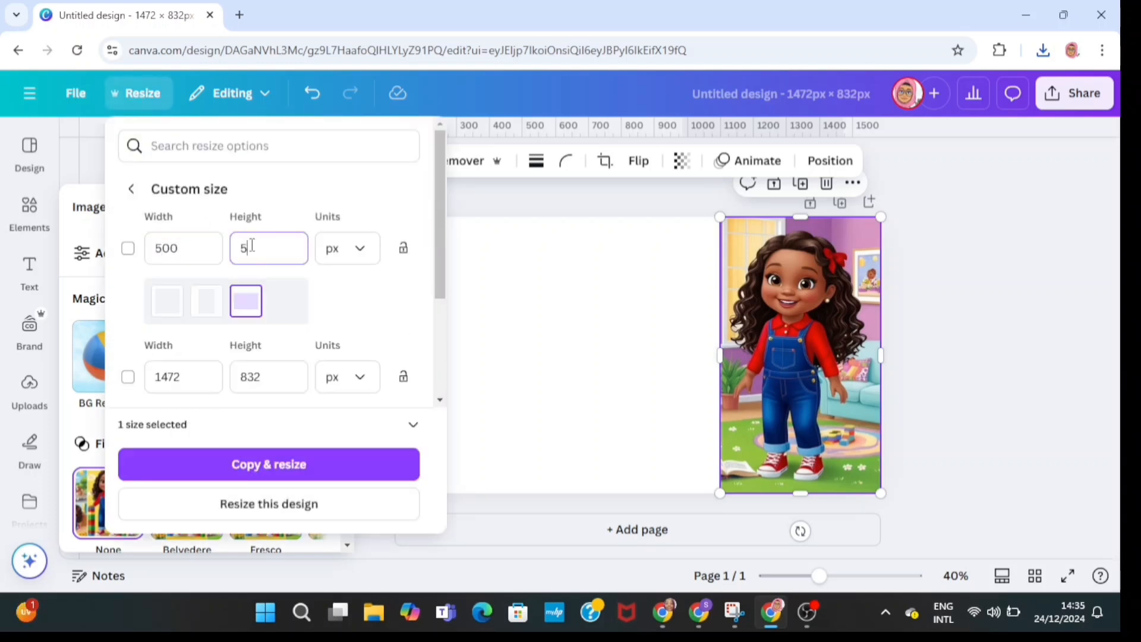
{"action": "left_click", "coordinate": [280, 465]}
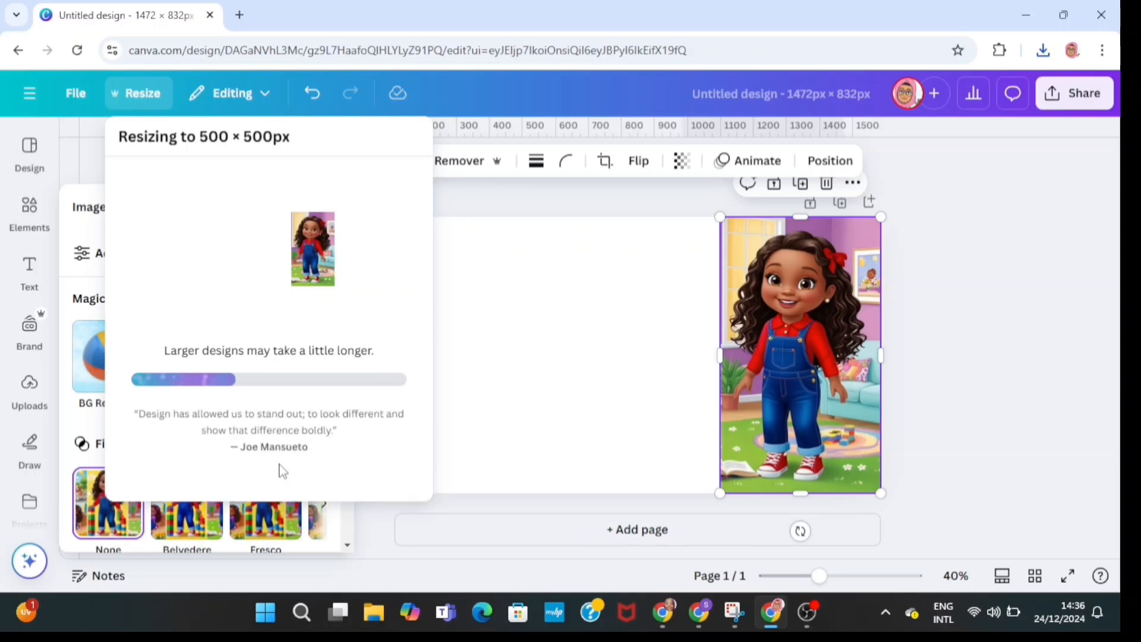
{"action": "left_click", "coordinate": [347, 271]}
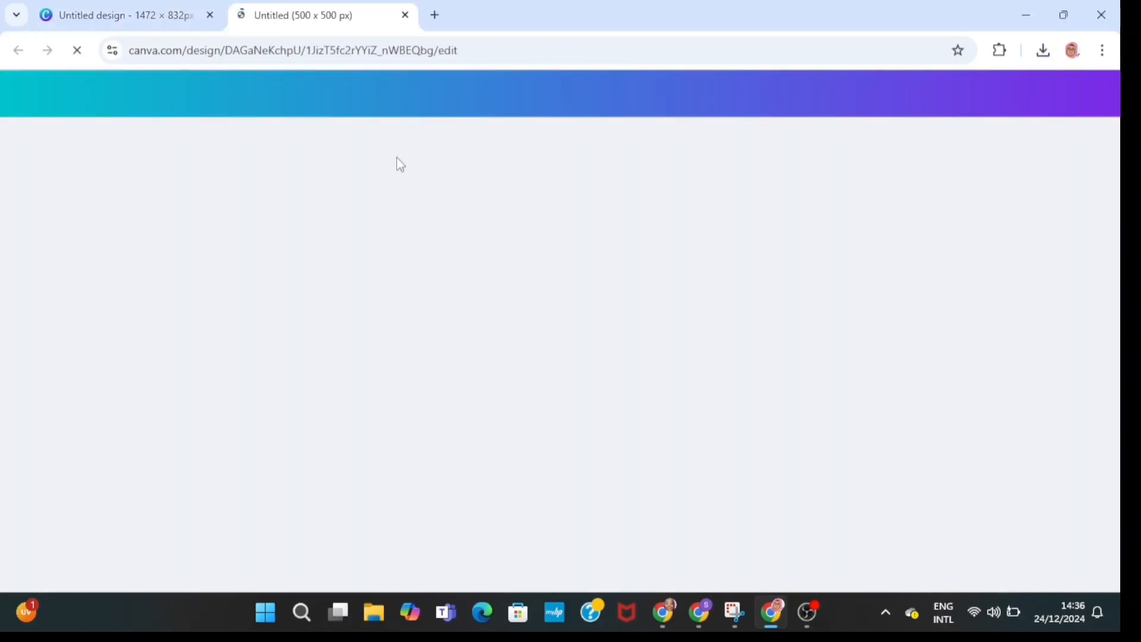
- Move the living-room image toward the page center, adjust its crop and enlarge it to the full page height
{"action": "left_click_drag", "start_coordinate": [686, 259], "coordinate": [609, 244]}
{"action": "left_click_drag", "start_coordinate": [549, 346], "coordinate": [539, 346]}
{"action": "left_click_drag", "start_coordinate": [660, 447], "coordinate": [694, 482]}
{"action": "left_click_drag", "start_coordinate": [540, 244], "coordinate": [527, 218]}
{"action": "left_click", "coordinate": [809, 387]}
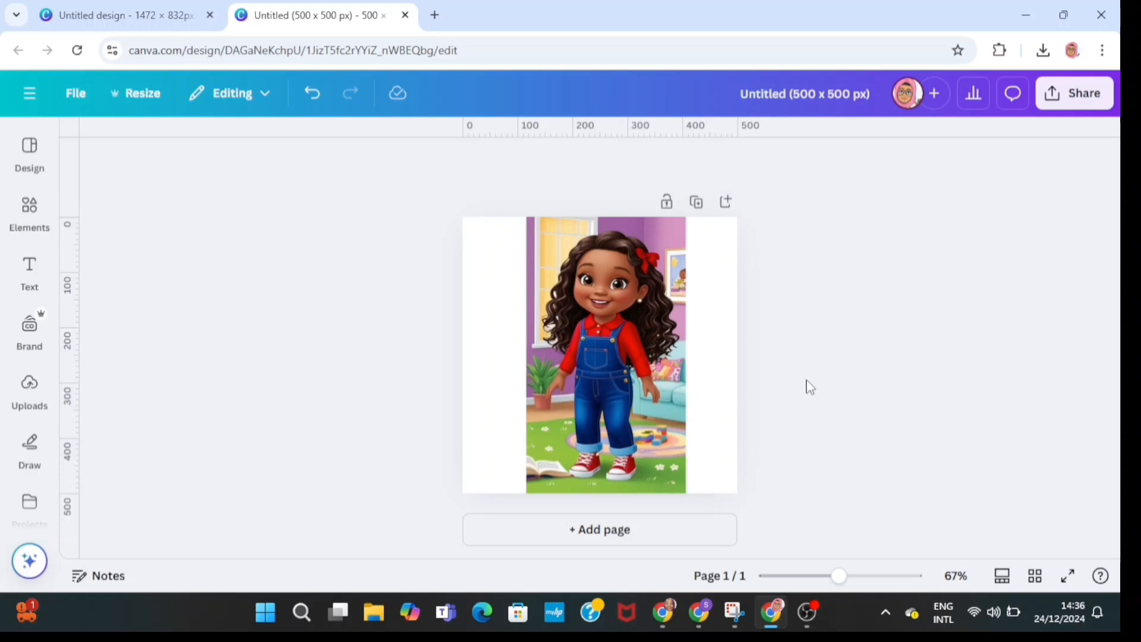
- Rename the design as Lima 4 and open its sharing options for download
{"action": "type", "text": "Lima 4"}
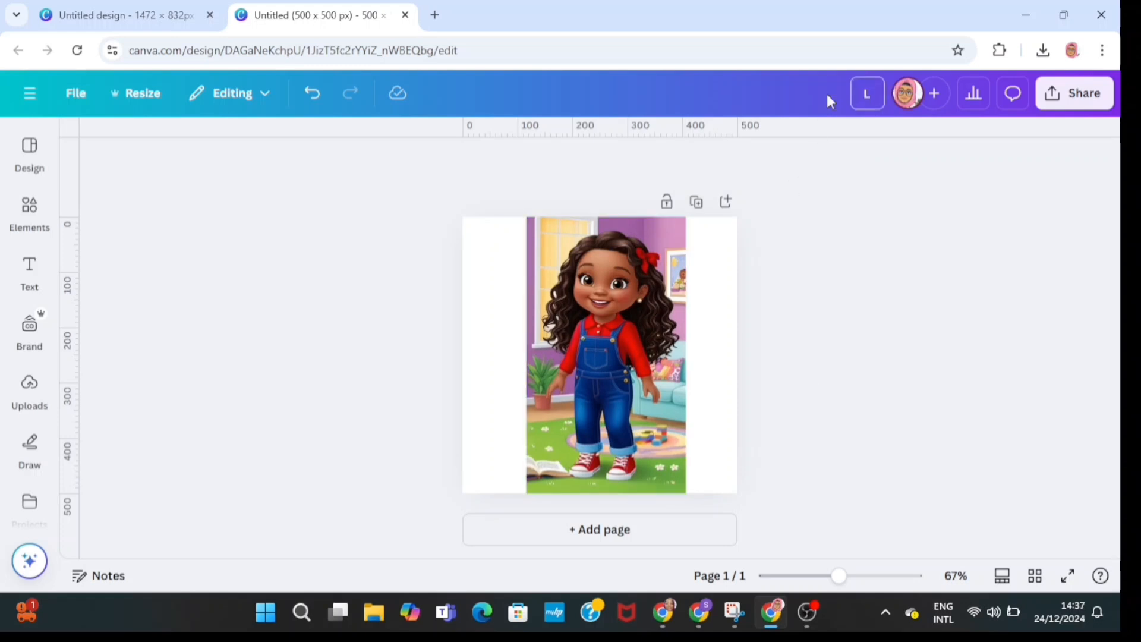
{"action": "left_click", "coordinate": [1070, 94]}
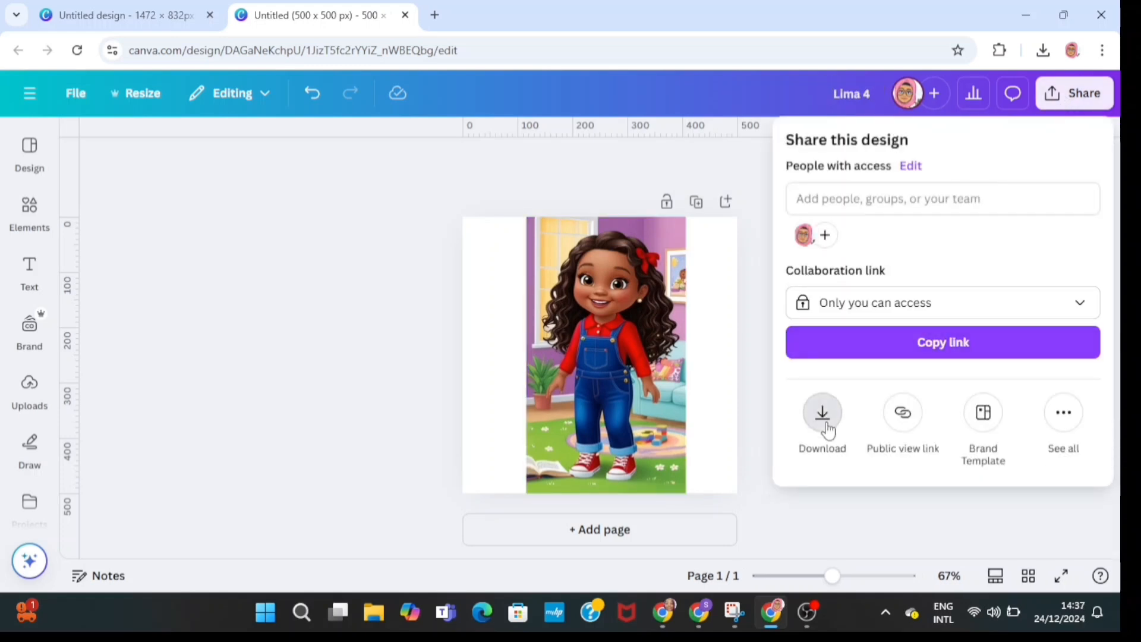